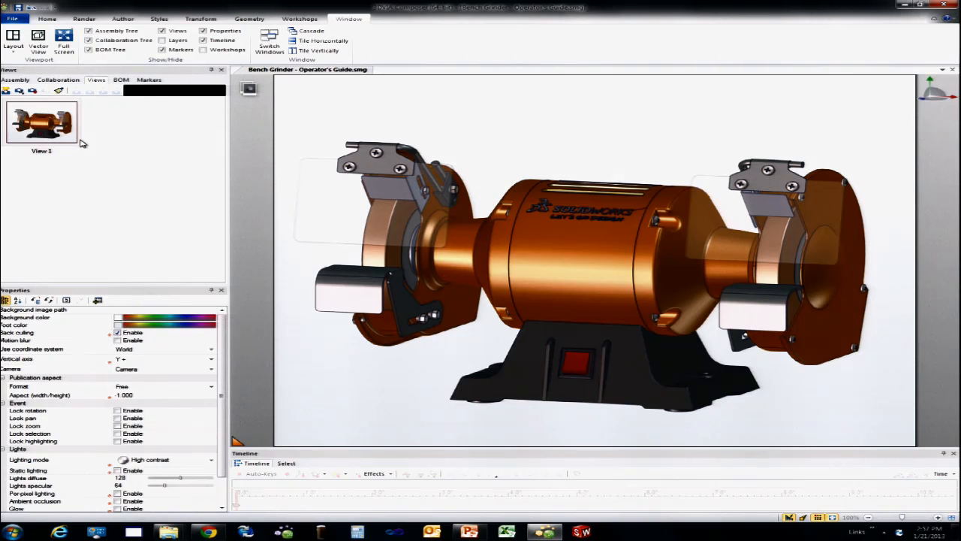
Step: Set the render mode to Silhouette and capture the line-art grinder as a new view
click(47, 19)
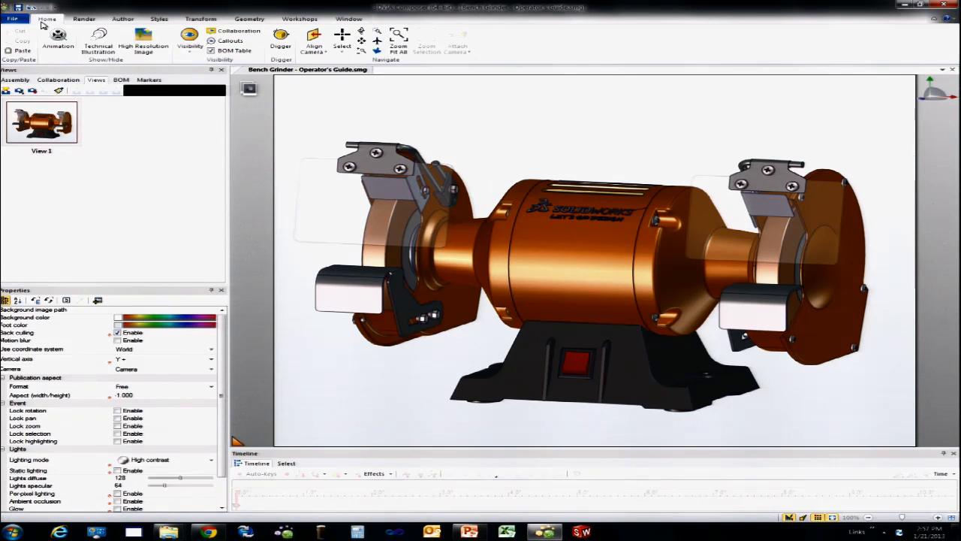
click(84, 19)
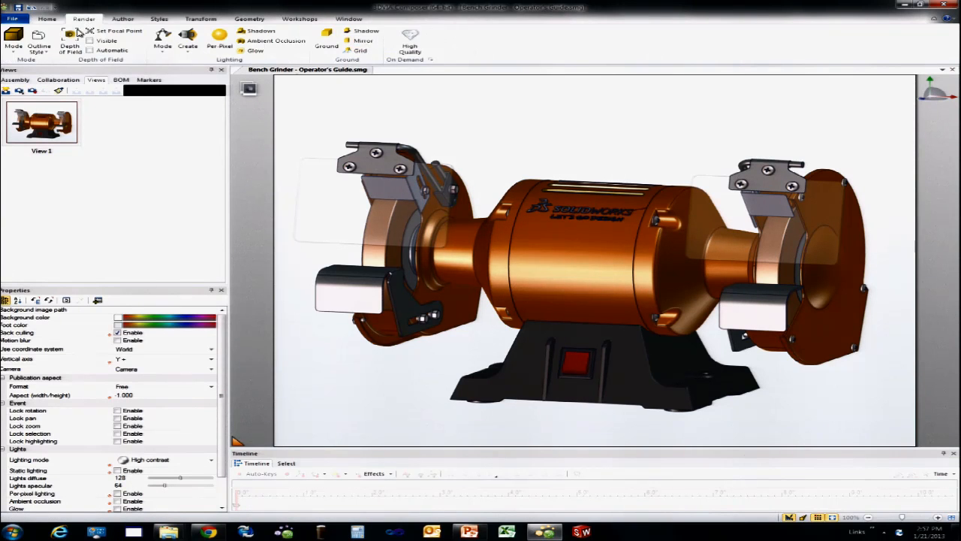
click(13, 39)
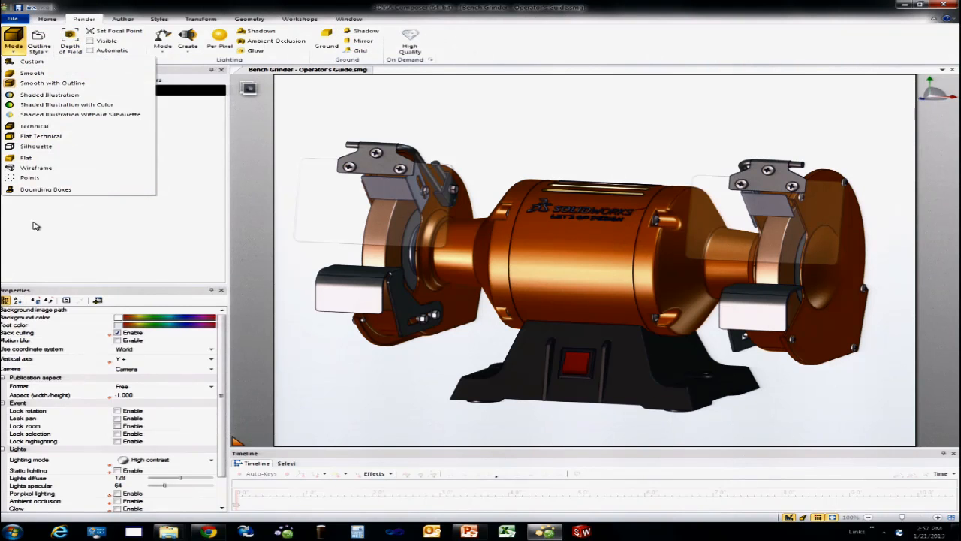
click(41, 149)
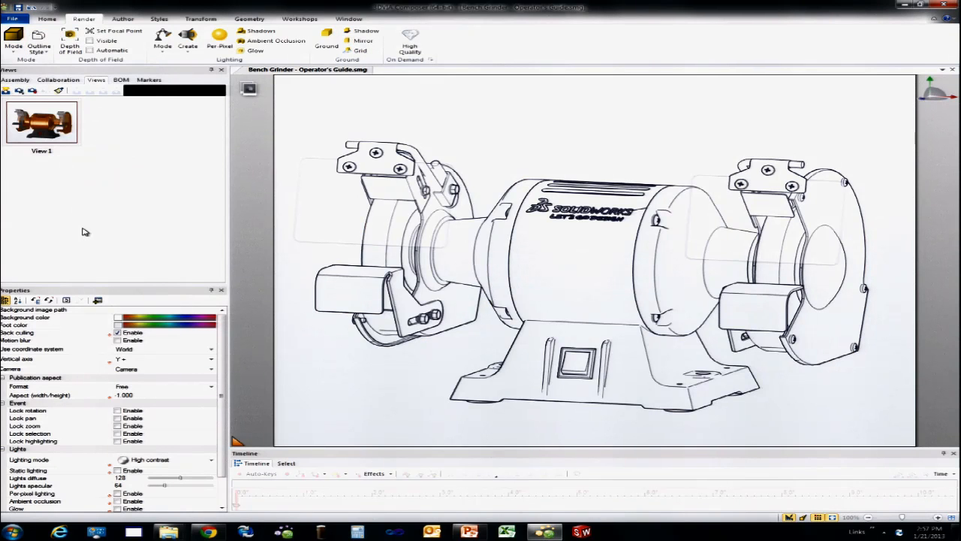
click(6, 90)
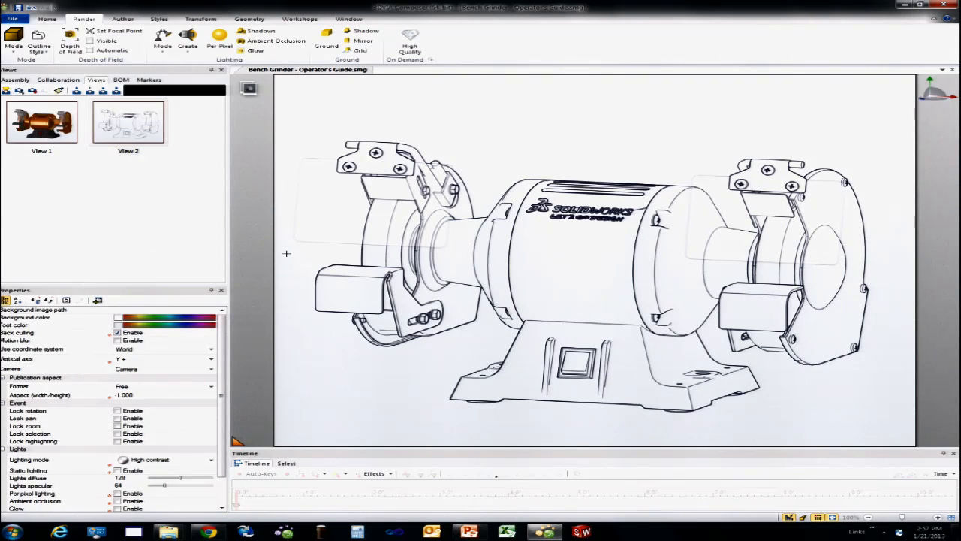
Step: Toggle the Smart Outlines outline style and update View 2 with the changed line work
click(47, 48)
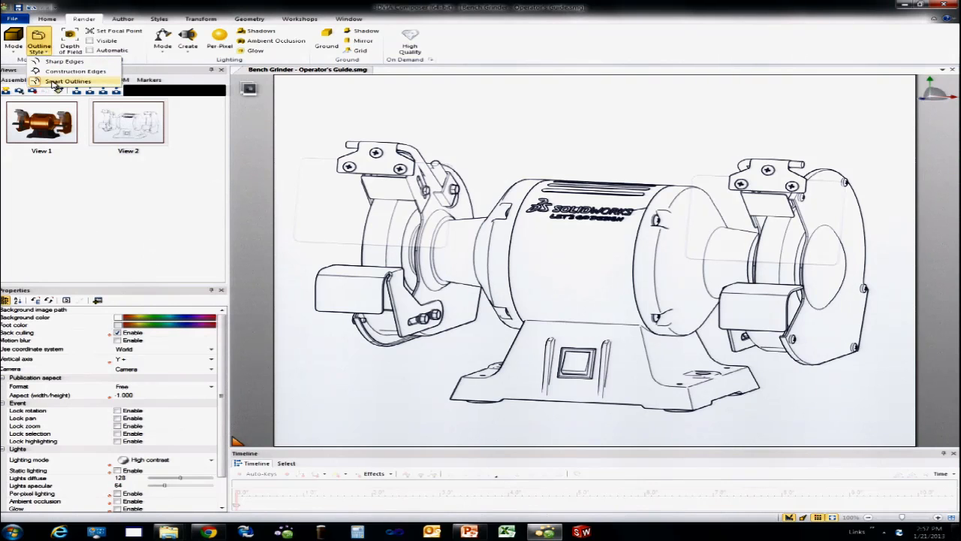
click(66, 85)
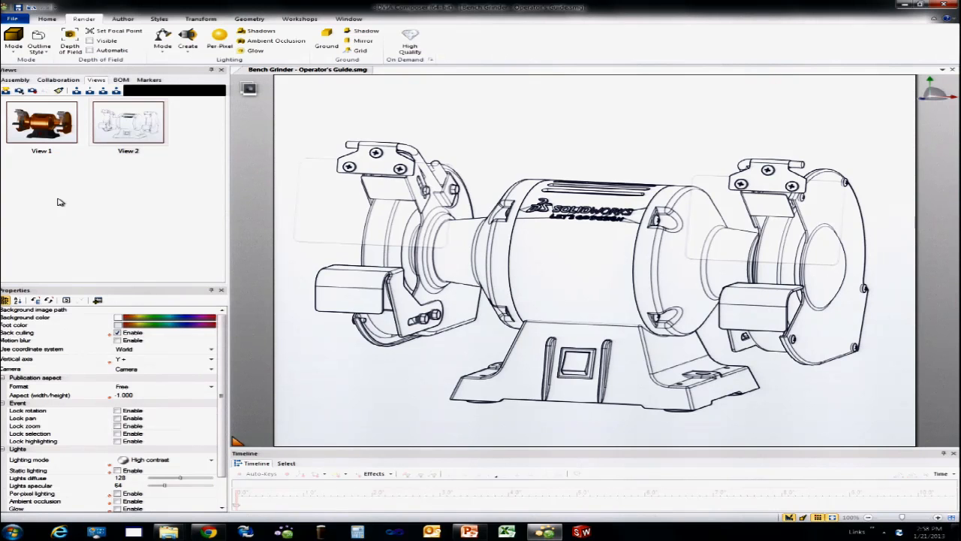
right_click(129, 135)
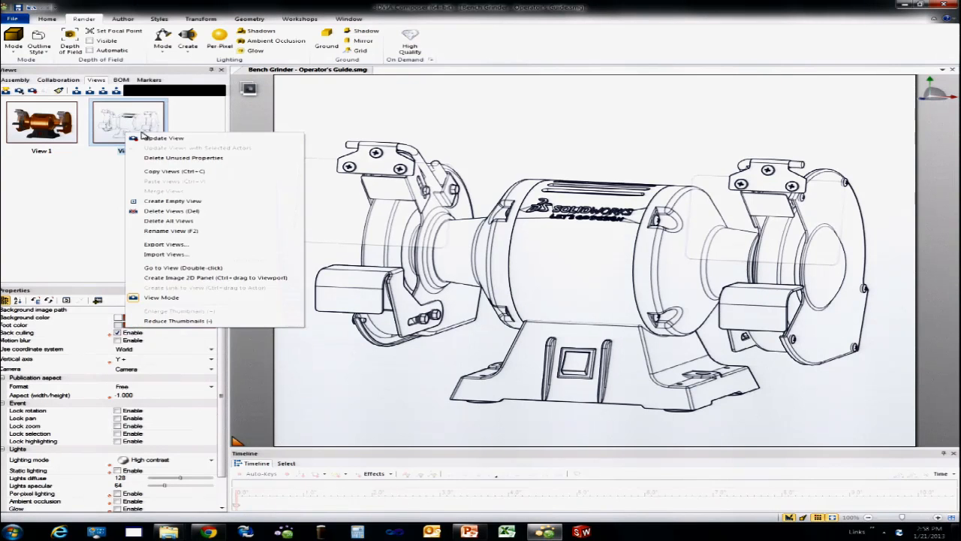
click(150, 138)
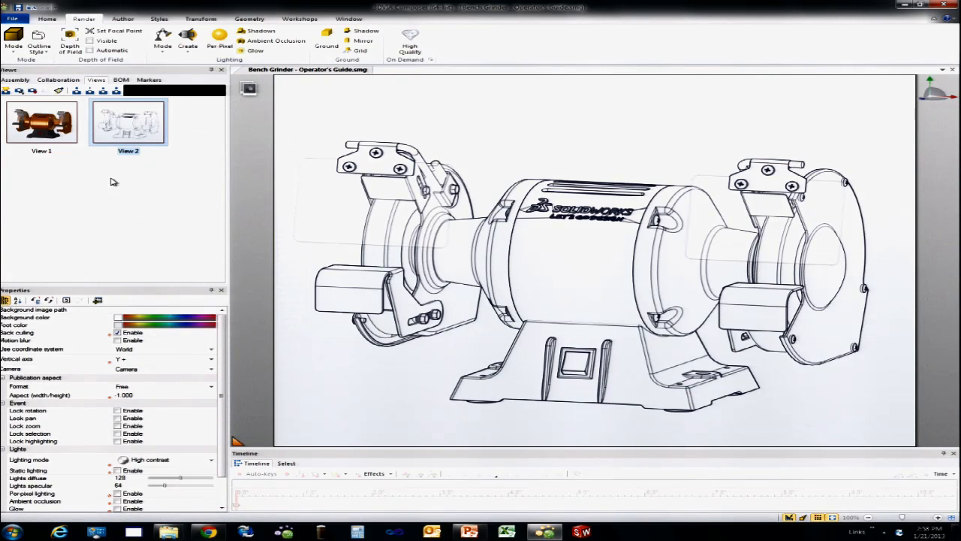
click(122, 198)
Step: Restore View 1, switch the render mode to Flat Technical, and capture it as a new view
click(42, 126)
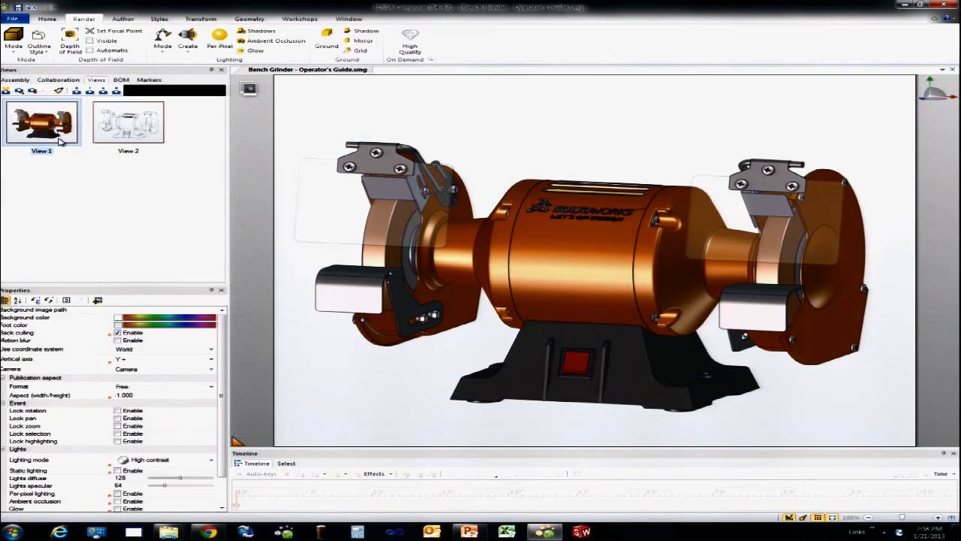
click(15, 45)
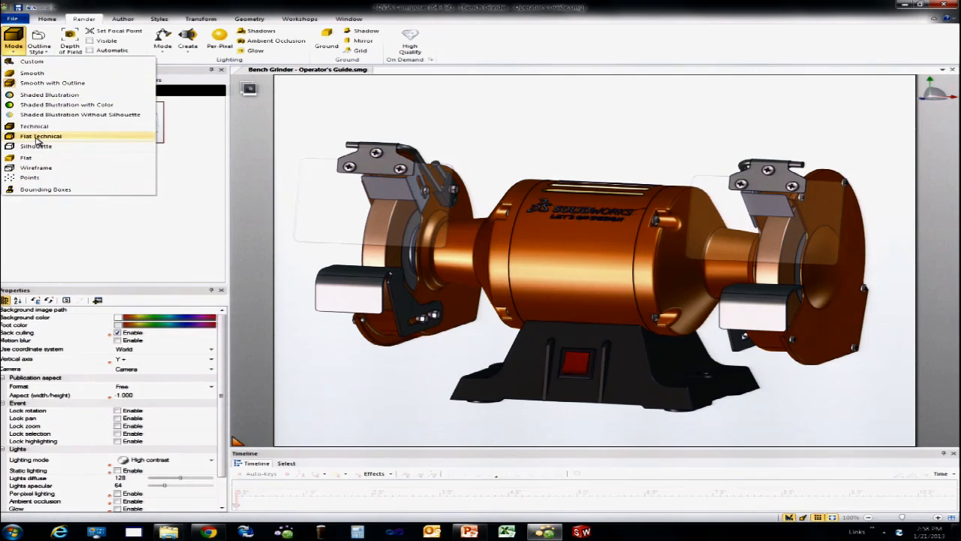
click(39, 136)
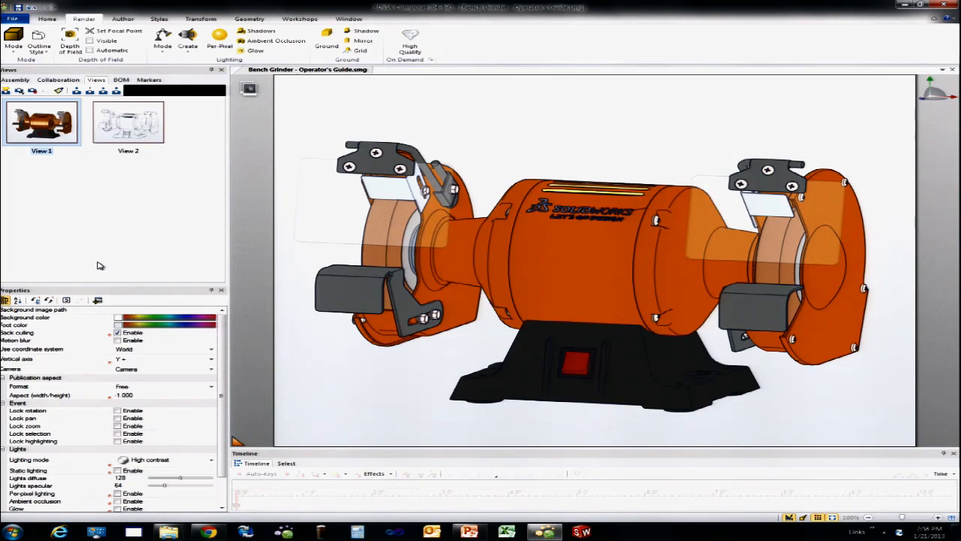
click(5, 92)
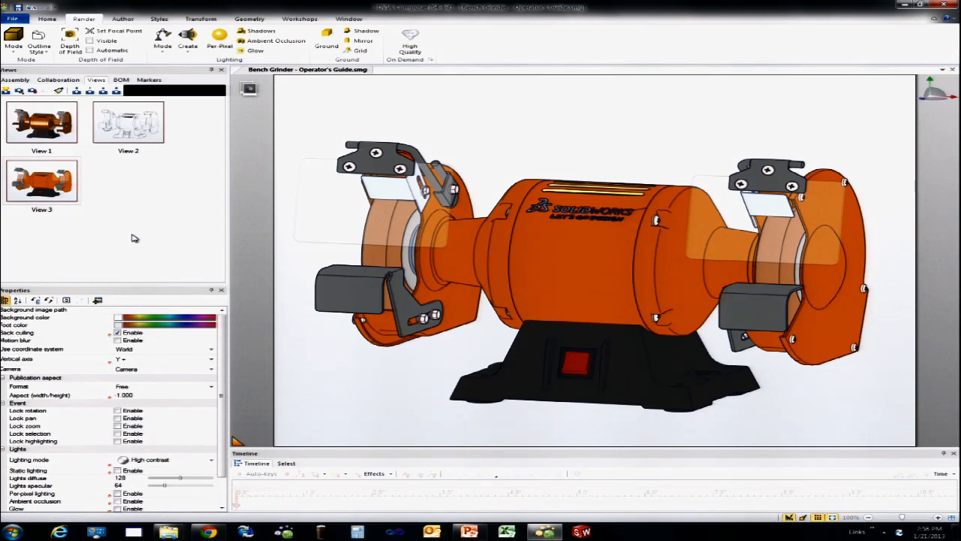
Step: Select all grinder parts and set their outline color to white and outline width to 2
drag(283, 113, 836, 407)
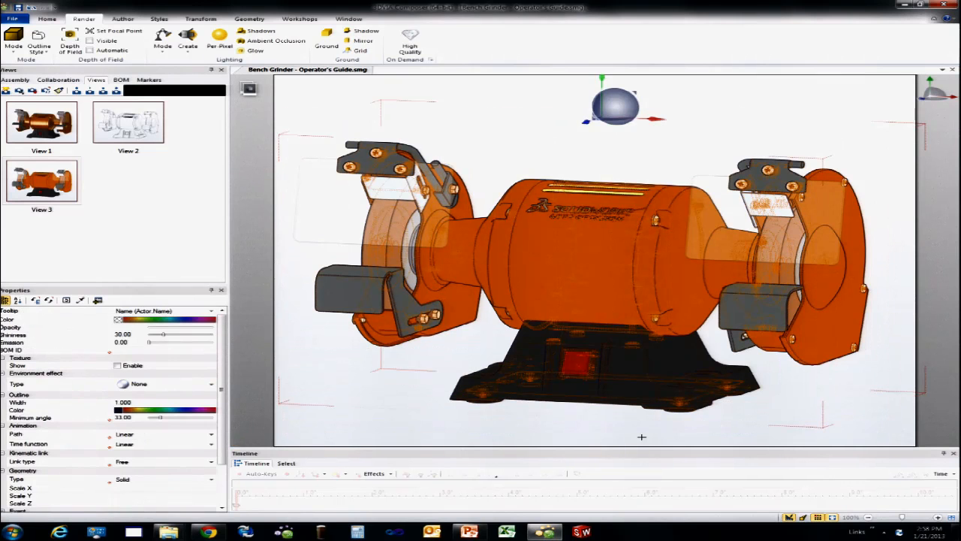
click(118, 410)
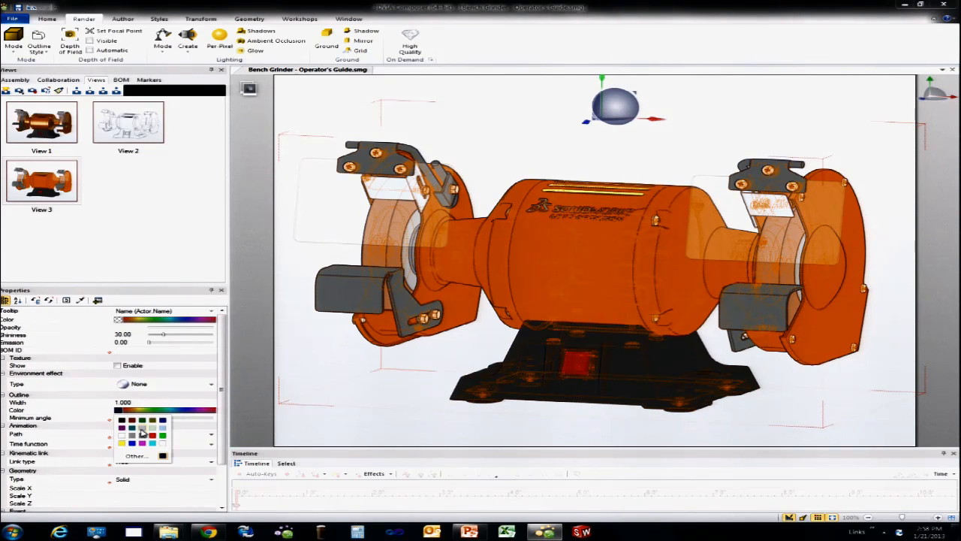
click(162, 443)
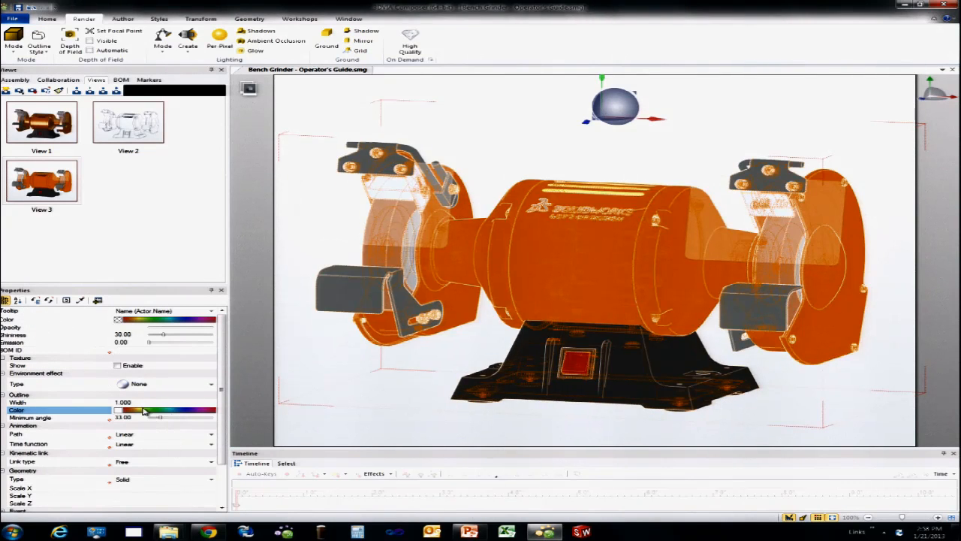
click(89, 400)
text(2)
key(Return)
click(385, 413)
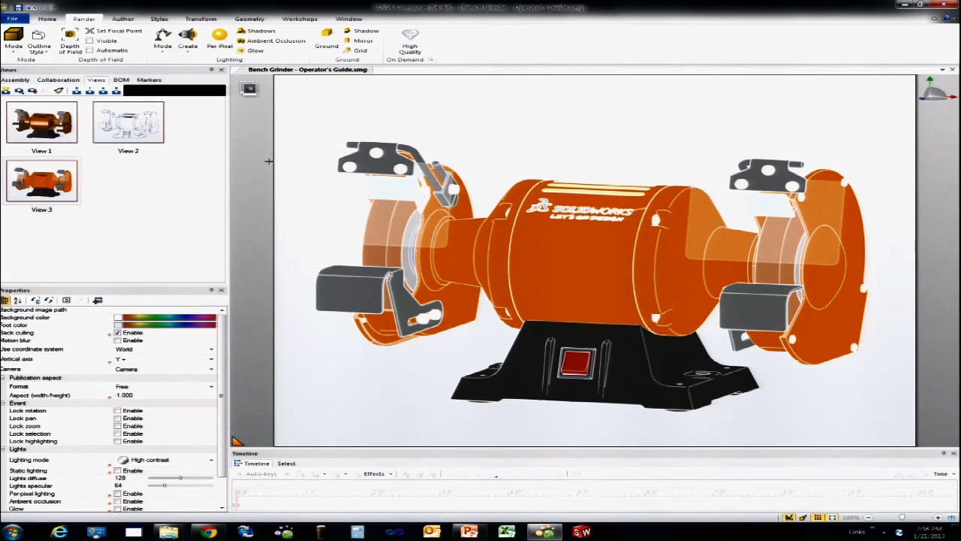
Step: Set both the viewport's background color and foot color to dark blue
click(122, 319)
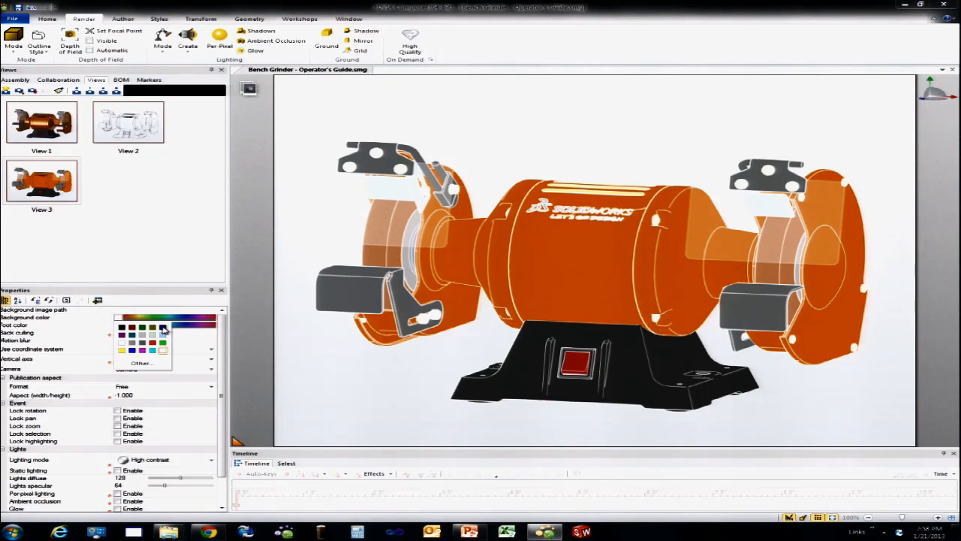
click(164, 329)
click(170, 320)
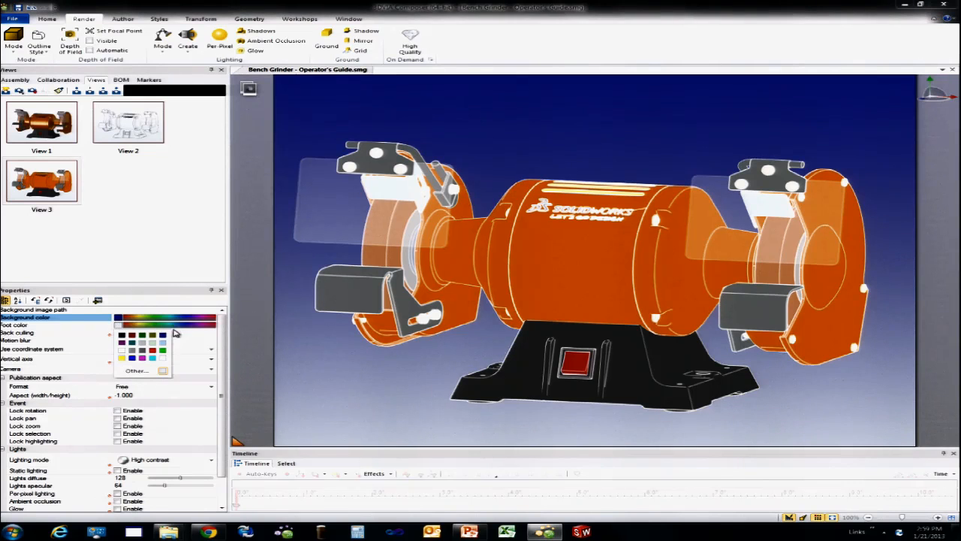
click(162, 335)
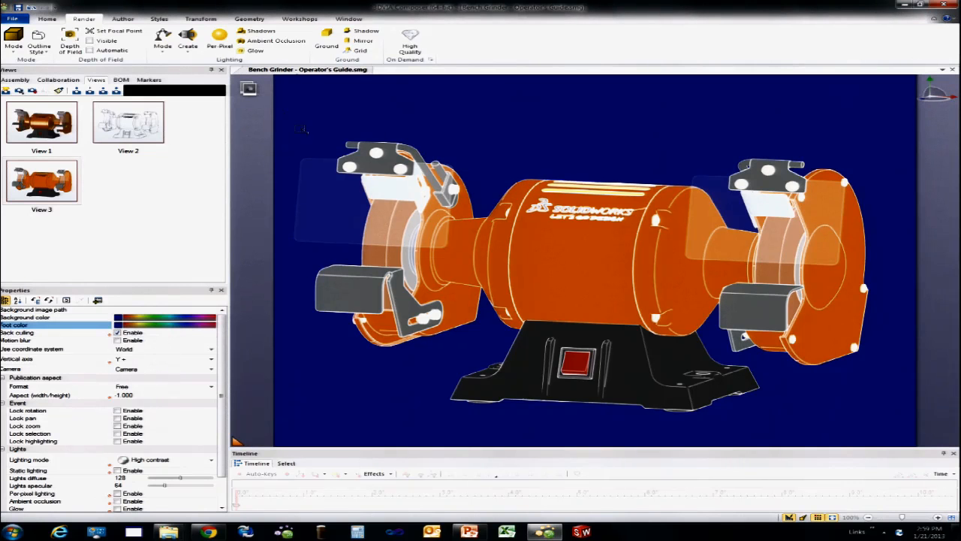
Step: Color all grinder parts dark blue to match the background and capture the blueprint look as a new view
drag(894, 431, 895, 432)
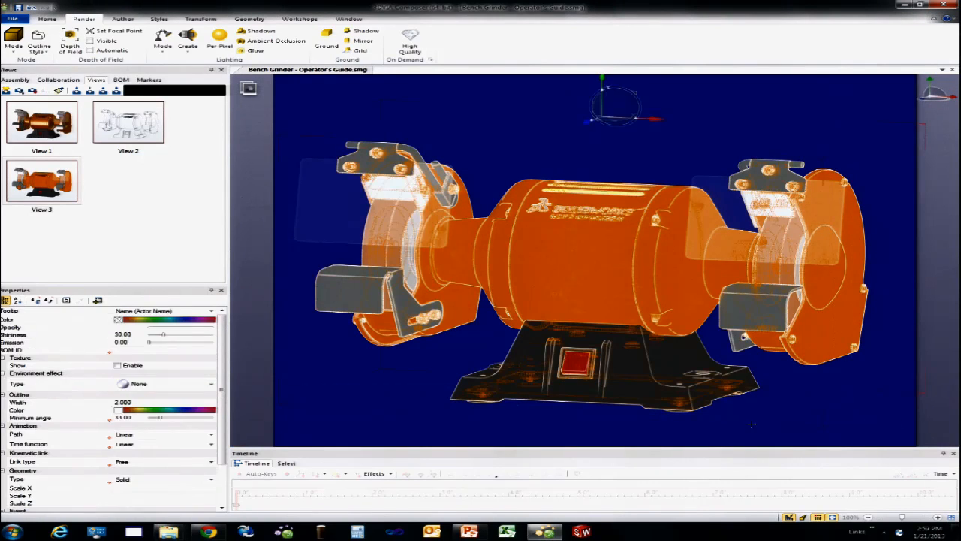
click(120, 320)
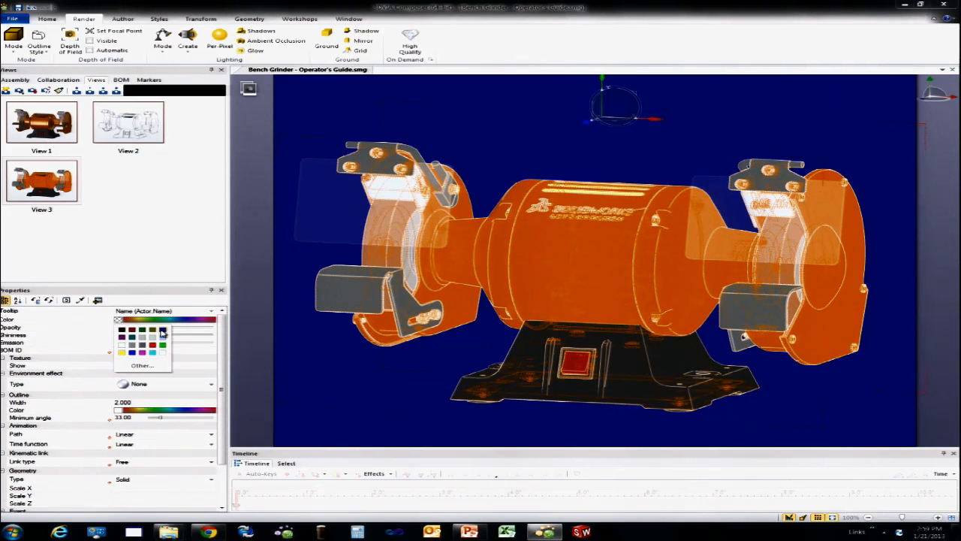
click(162, 330)
click(377, 390)
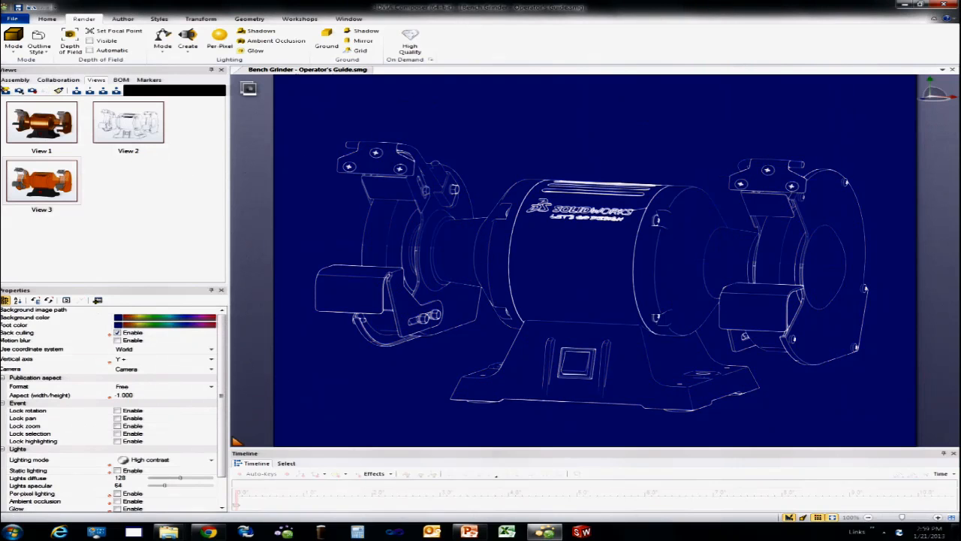
click(65, 193)
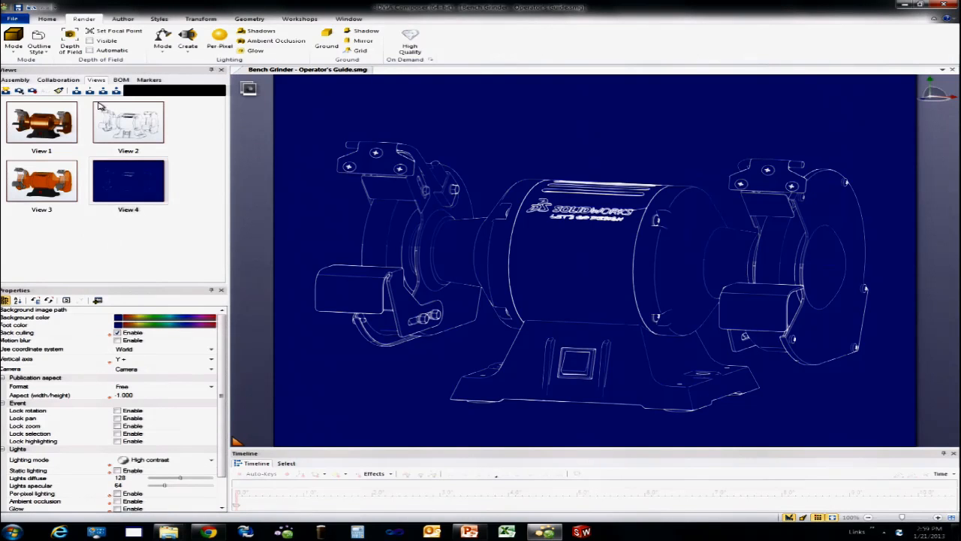
Step: Restore View 2, orbit the grinder to face straight forward, and update View 2 with that orientation
click(107, 124)
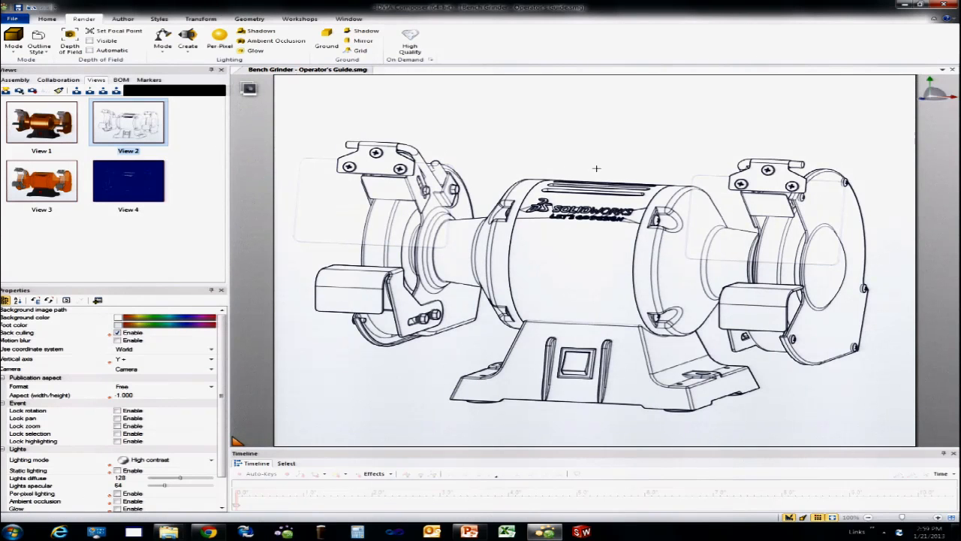
mouse_move(601, 158)
right_down()
mouse_move(613, 150)
mouse_move(610, 181)
right_up()
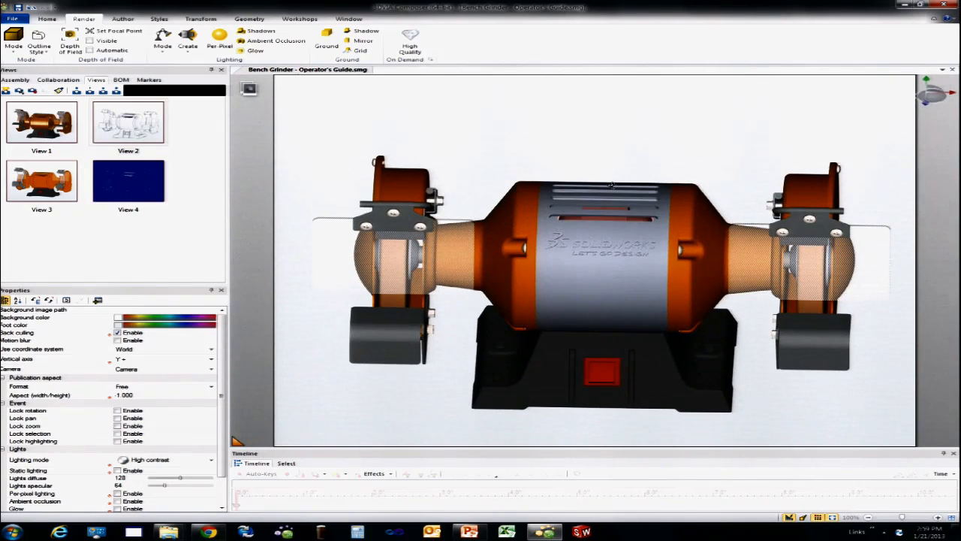
right_drag(531, 142, 530, 138)
right_click(127, 122)
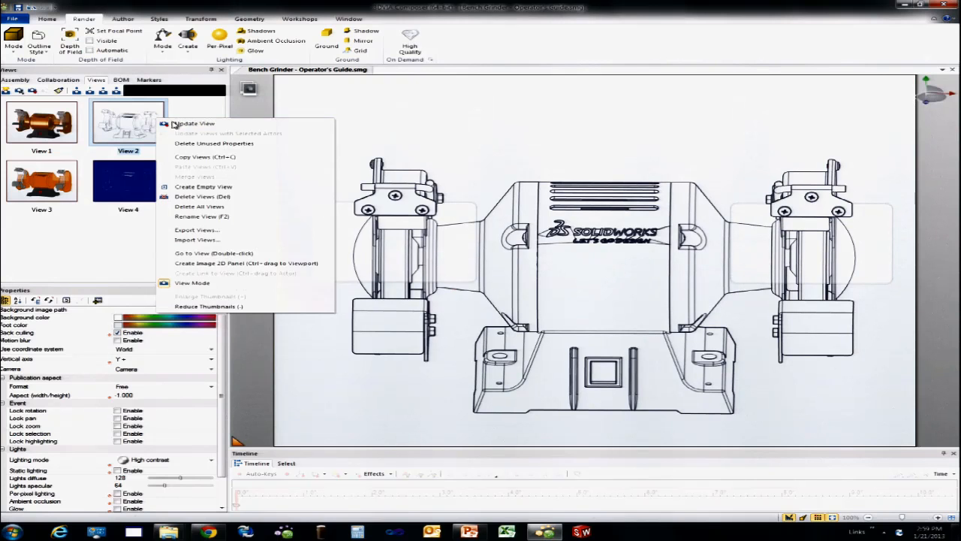
click(138, 122)
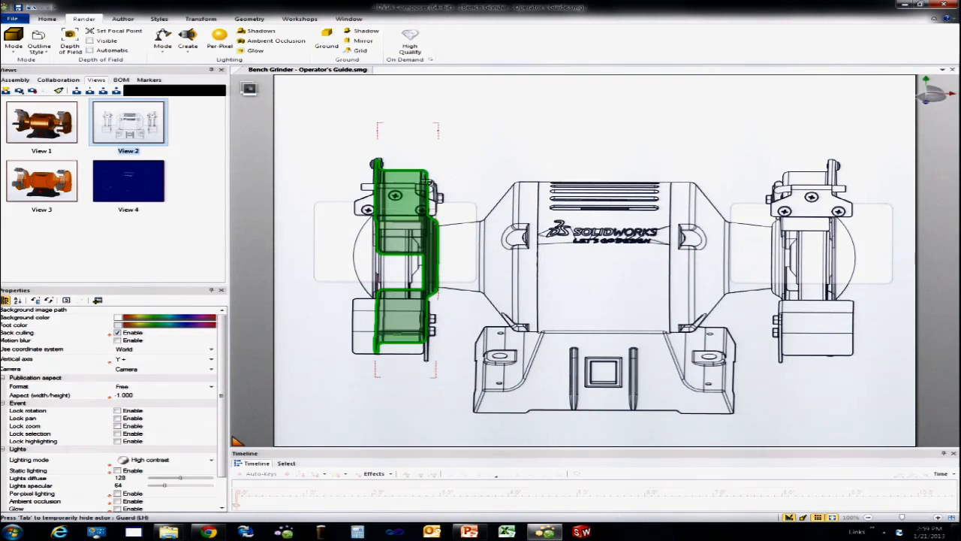
Step: Restore View 1 and switch its render mode to Custom
double_click(41, 132)
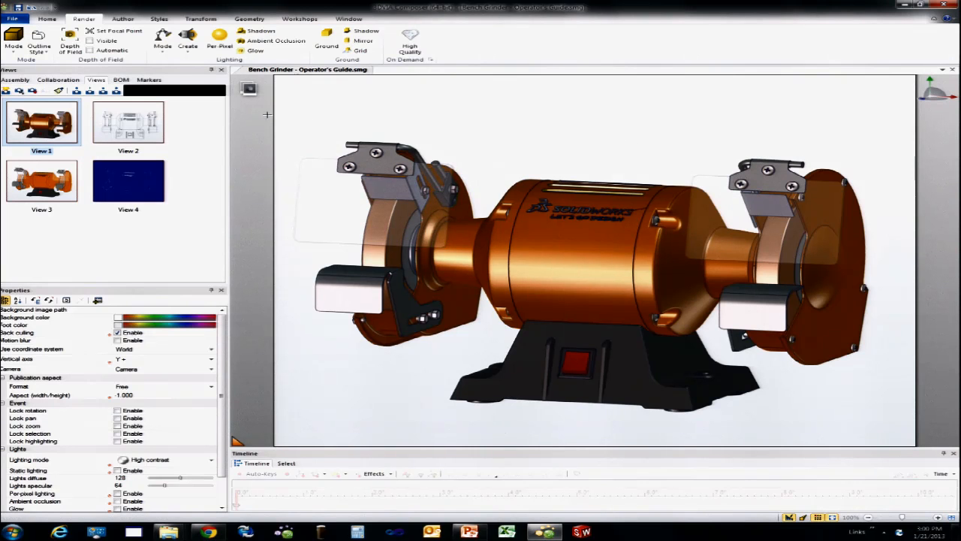
click(13, 41)
click(109, 88)
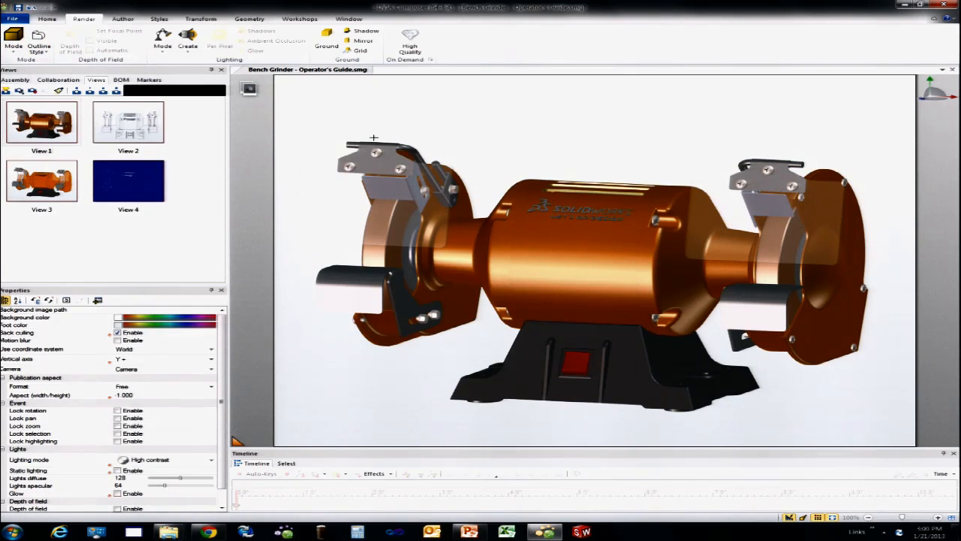
Step: Select all grinder parts and set their custom rendering to Silhouette
drag(285, 110, 875, 417)
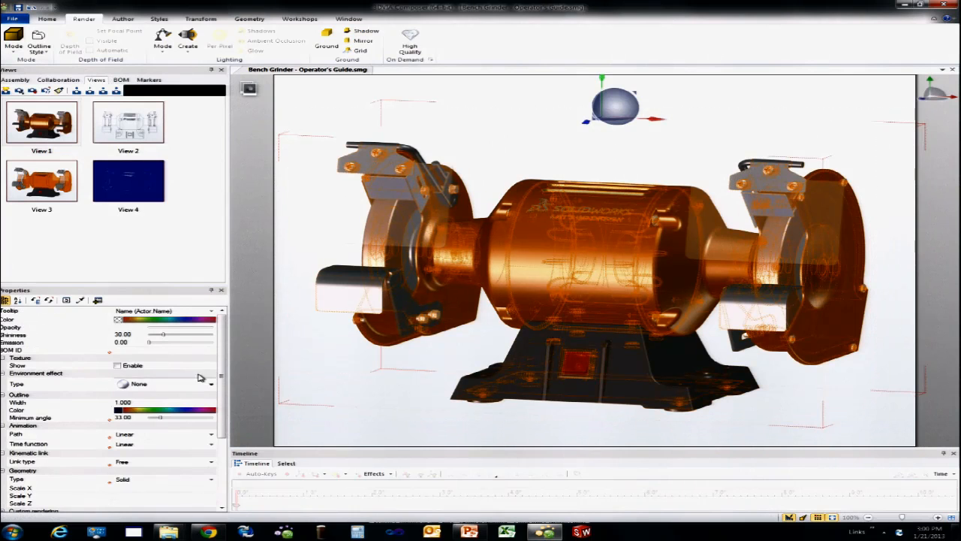
drag(220, 375, 218, 435)
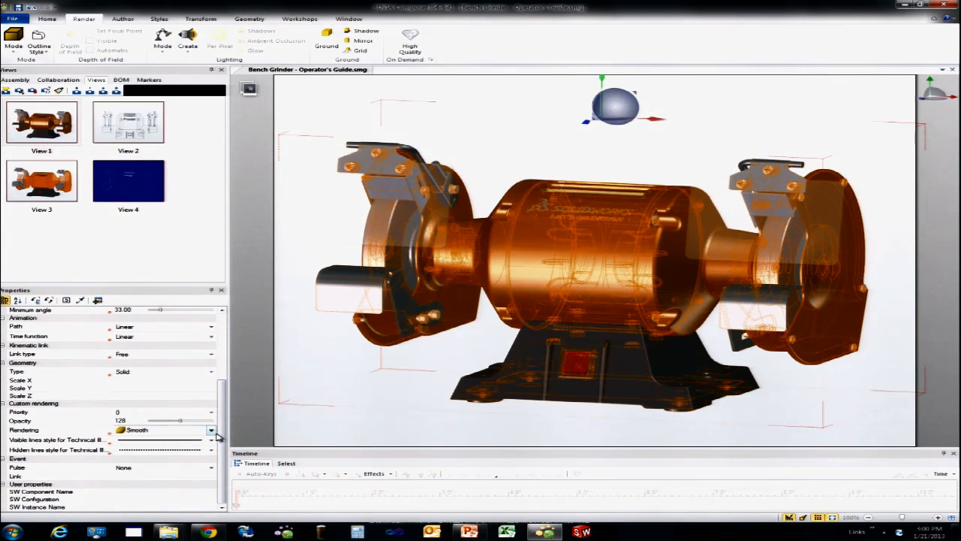
click(213, 431)
click(187, 469)
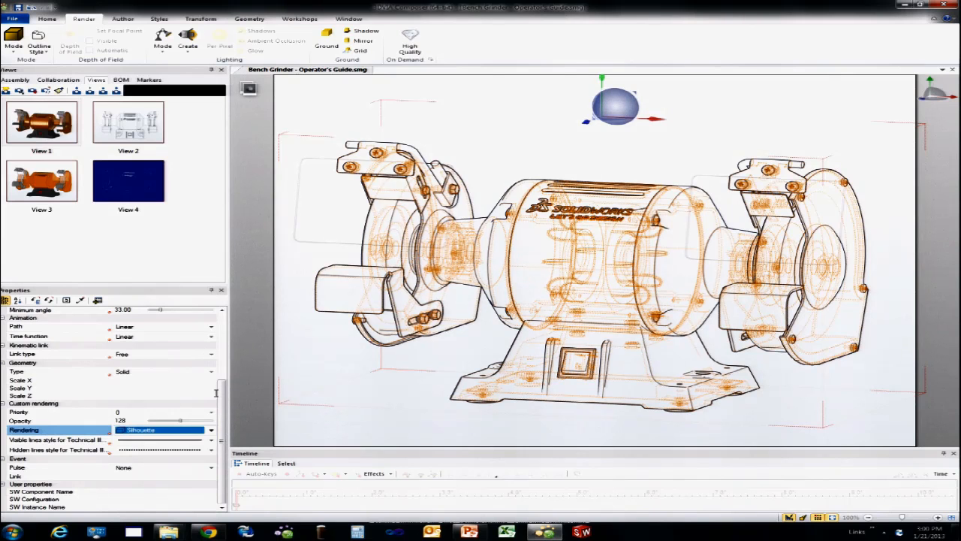
drag(224, 398, 227, 324)
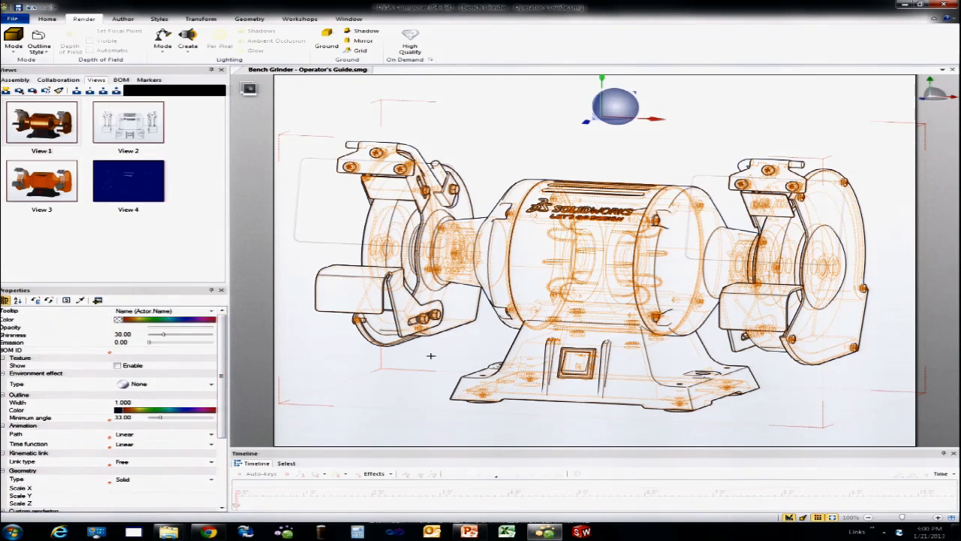
drag(766, 388, 677, 370)
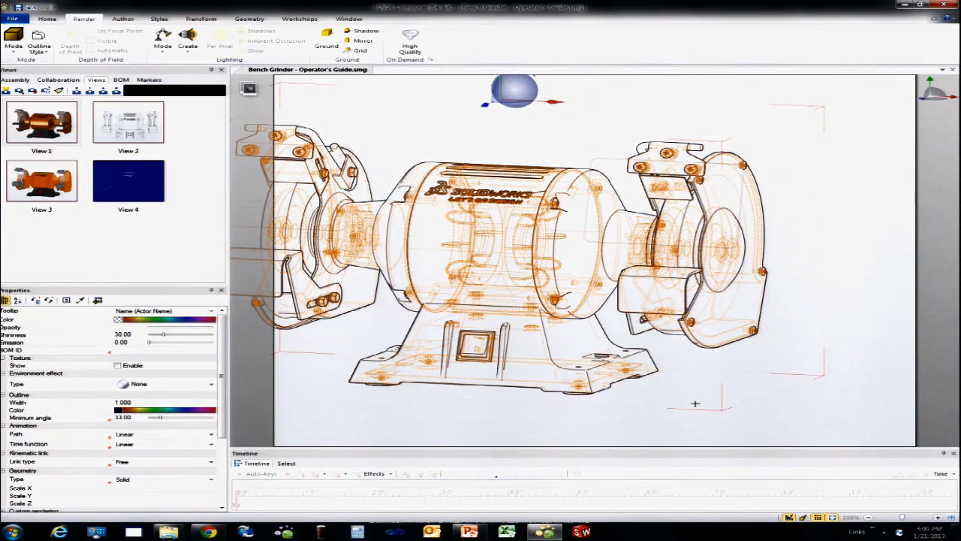
Step: Set the custom rendering of Guard Assembly (RH) and its Grinding Wheel to Smooth outline, leaving the other parts as silhouettes
click(7, 80)
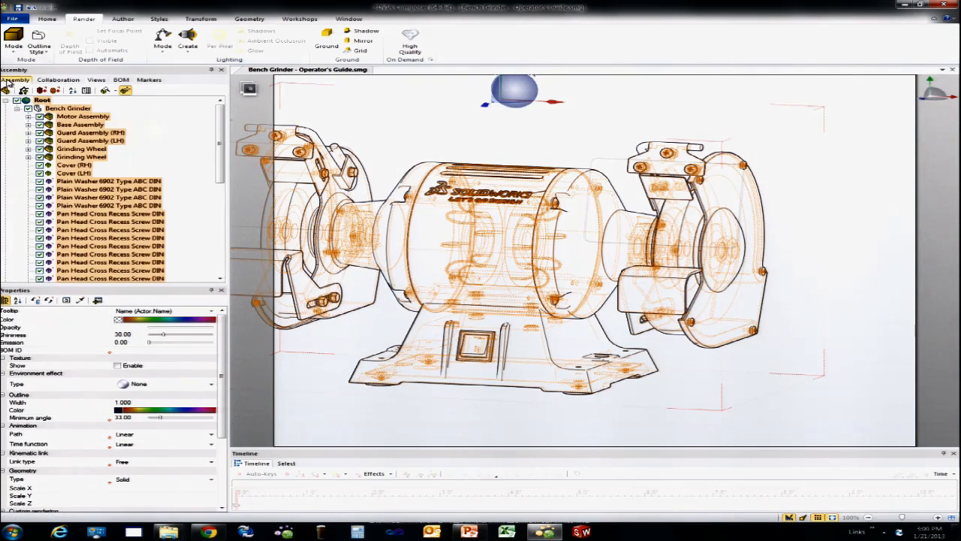
click(16, 109)
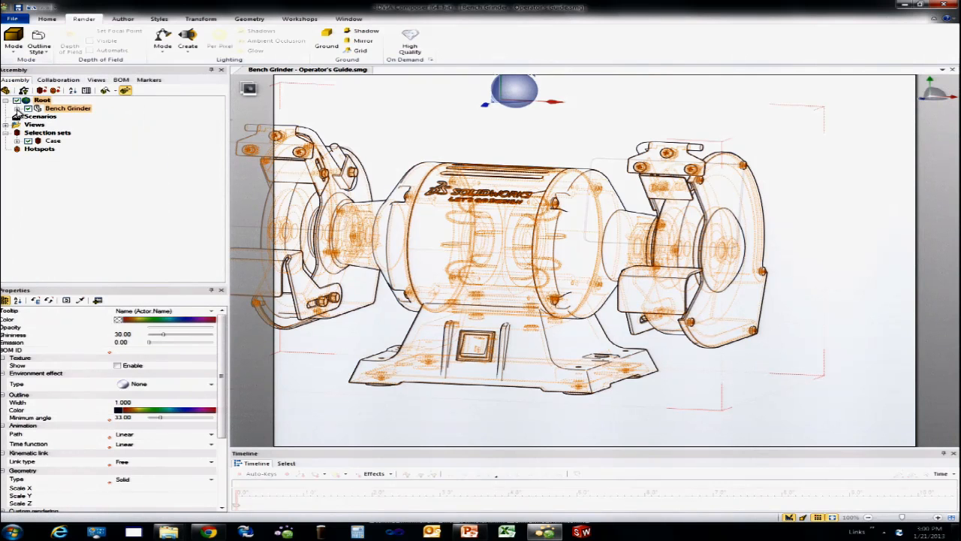
click(17, 109)
click(49, 150)
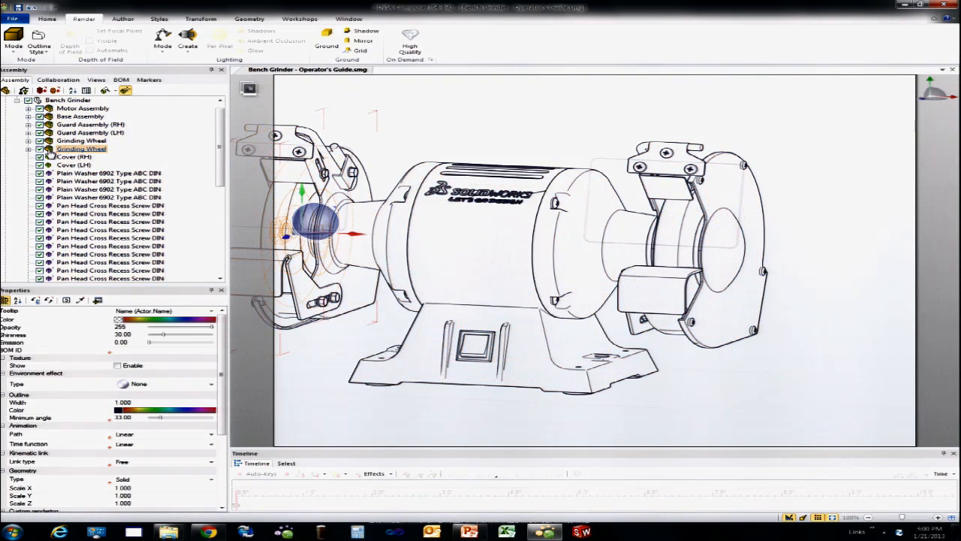
click(52, 133)
click(49, 142)
ctrl+click(52, 124)
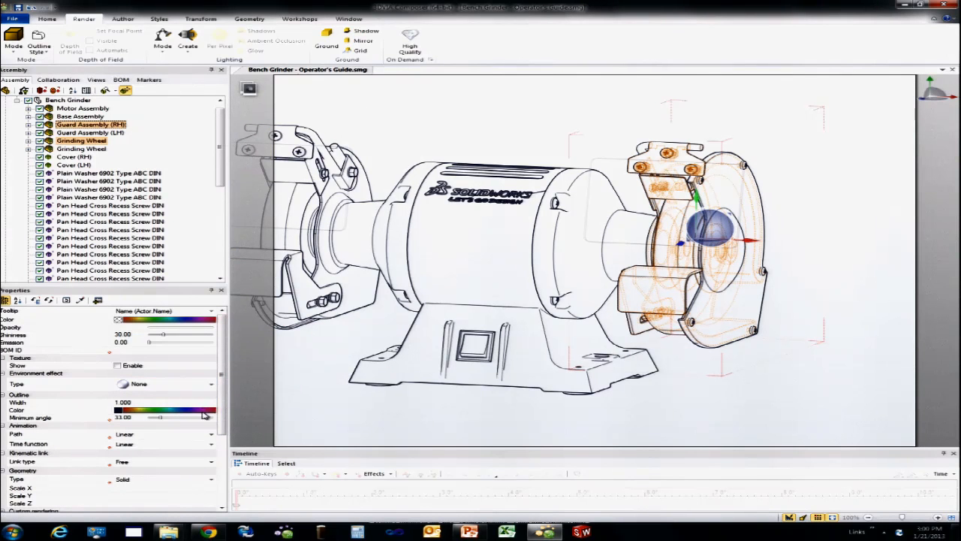
scroll(223, 443, down, 2)
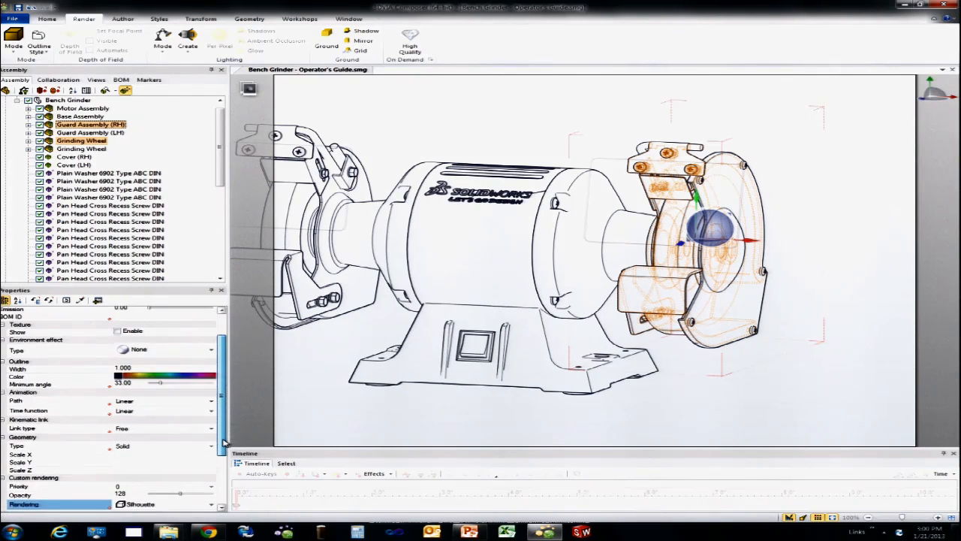
scroll(223, 450, down, 2)
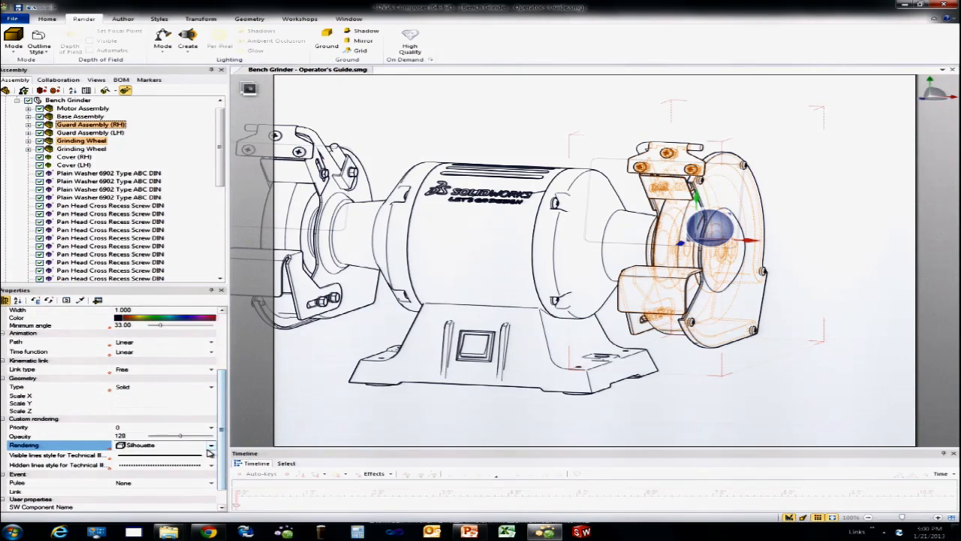
click(212, 448)
click(204, 466)
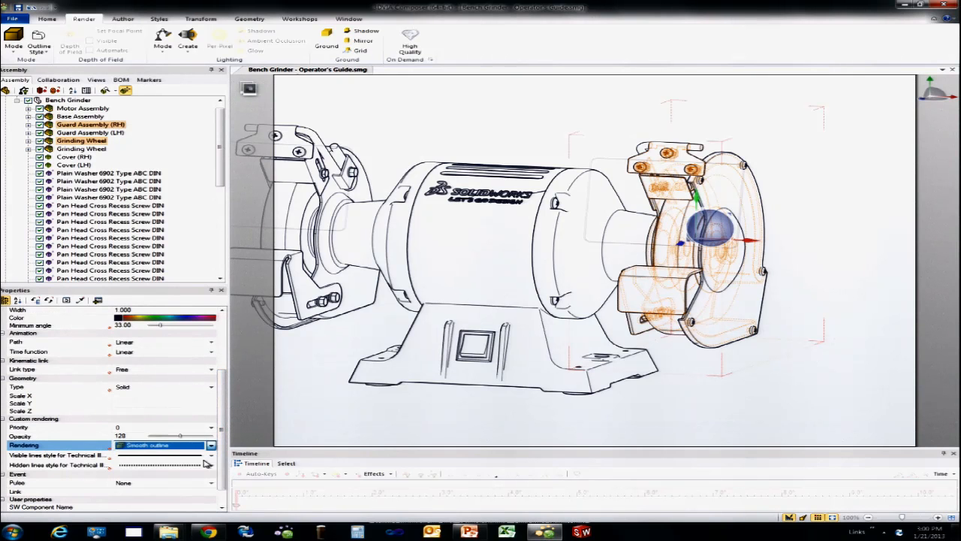
click(777, 377)
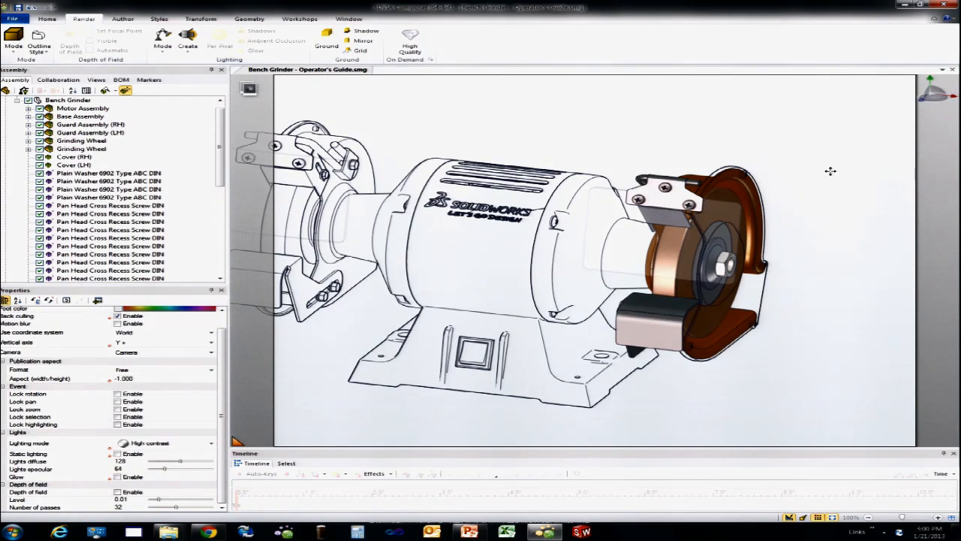
middle_drag(830, 171, 825, 165)
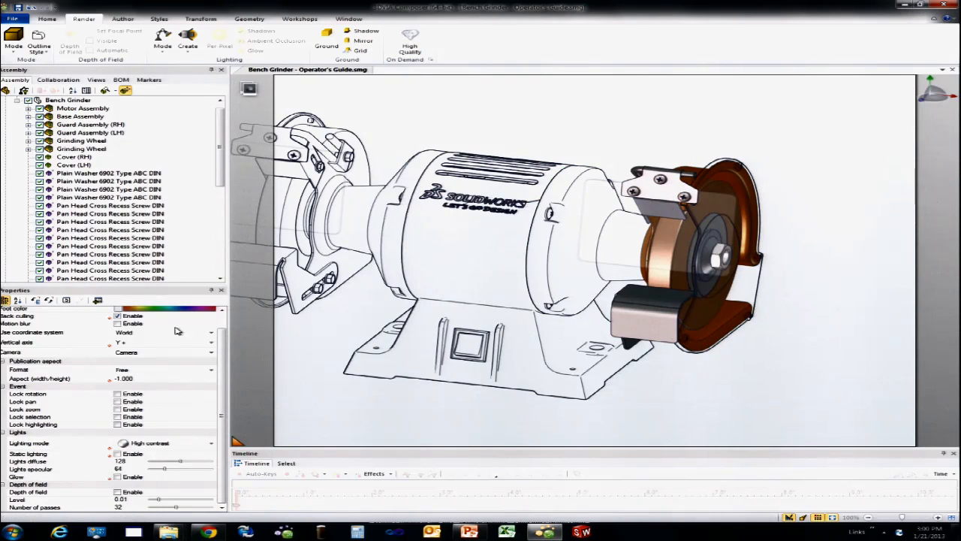
Step: Set the custom rendering of the whole Motor Assembly to Smooth outline
click(52, 109)
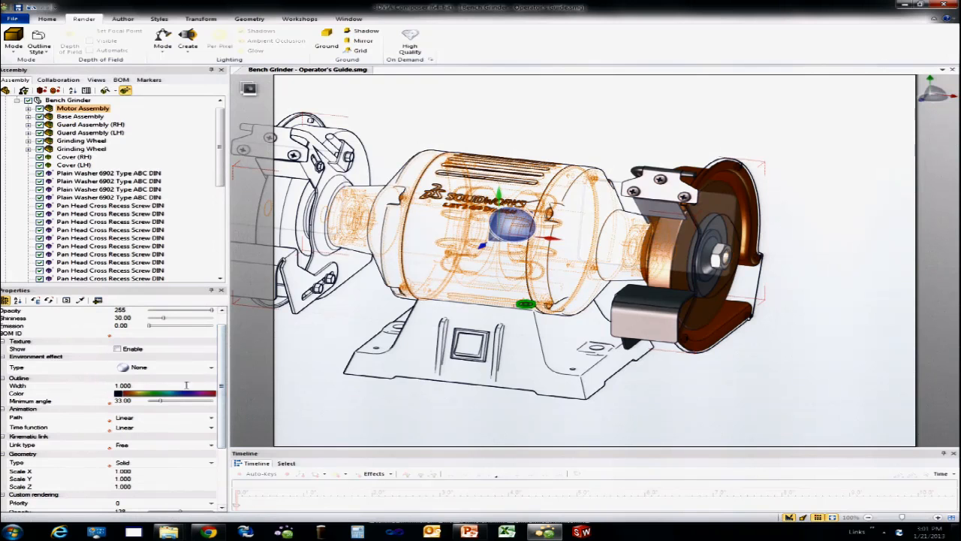
scroll(221, 397, down, 4)
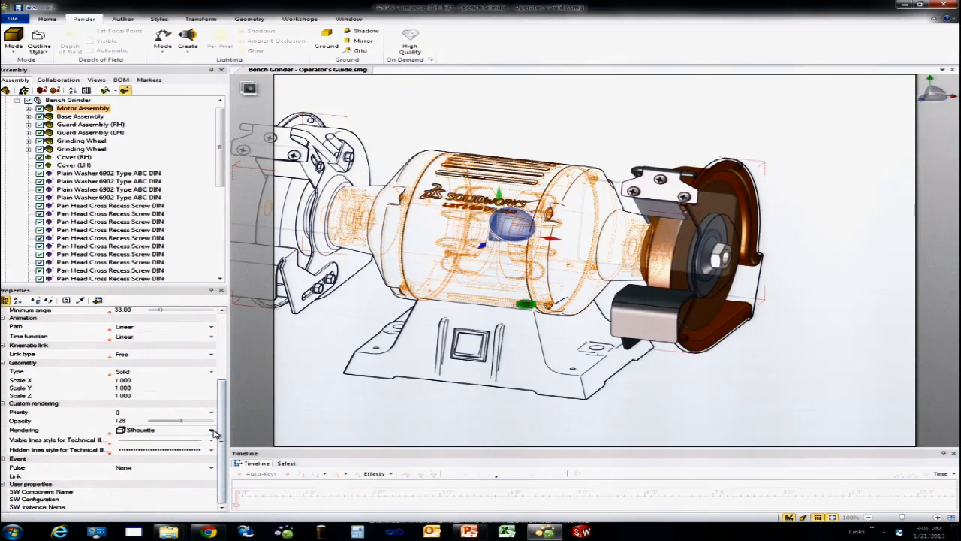
click(206, 429)
click(194, 447)
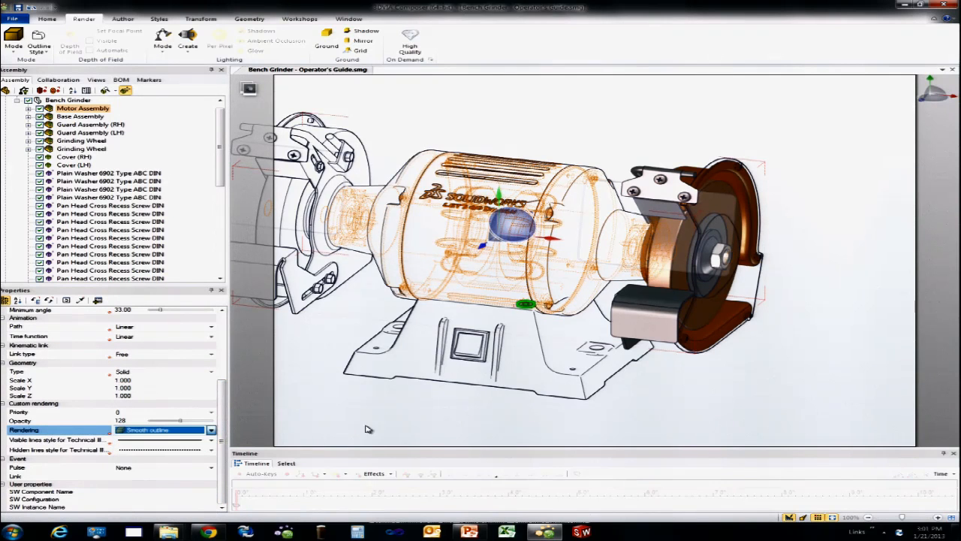
click(593, 137)
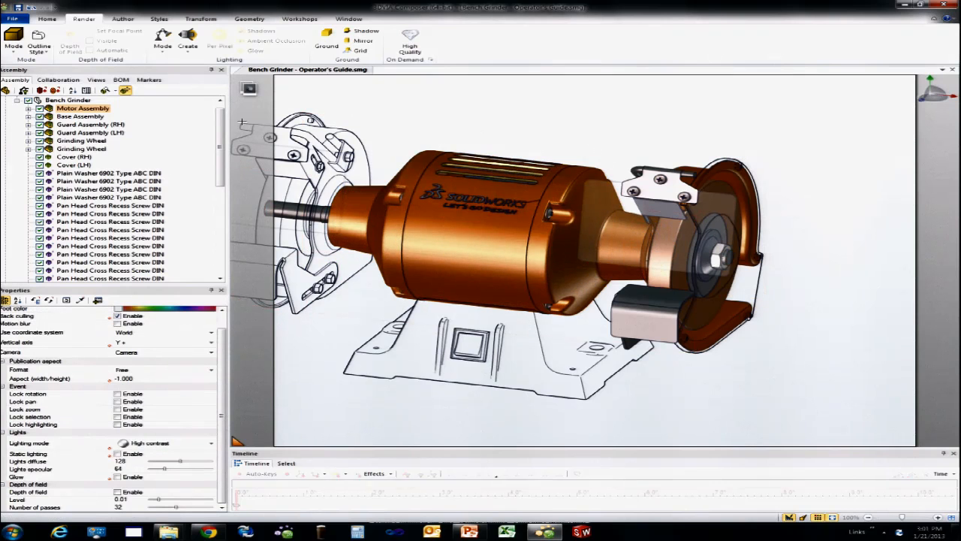
Step: Try to highlight only the motor's Stator, Rotor and Shaft by choosing Smooth outline as their custom rendering
click(83, 108)
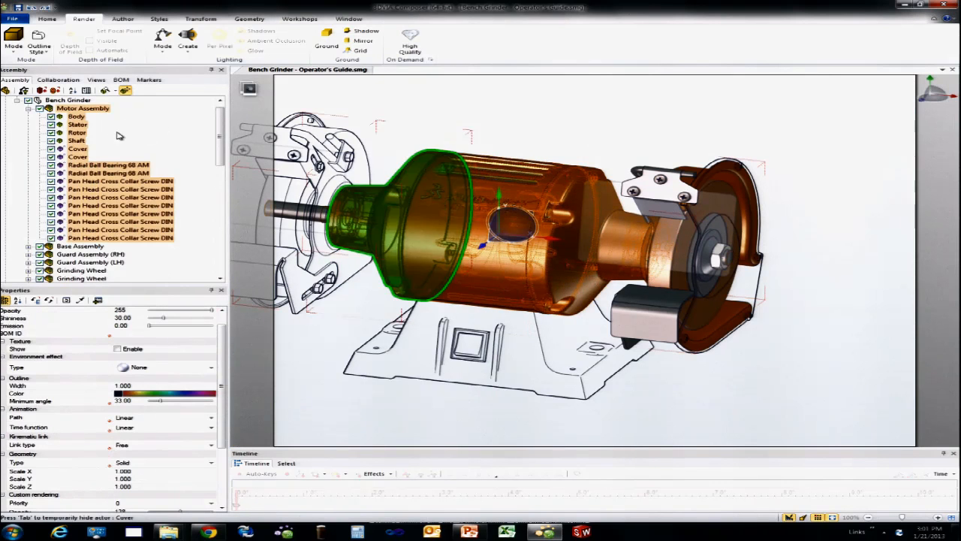
click(390, 114)
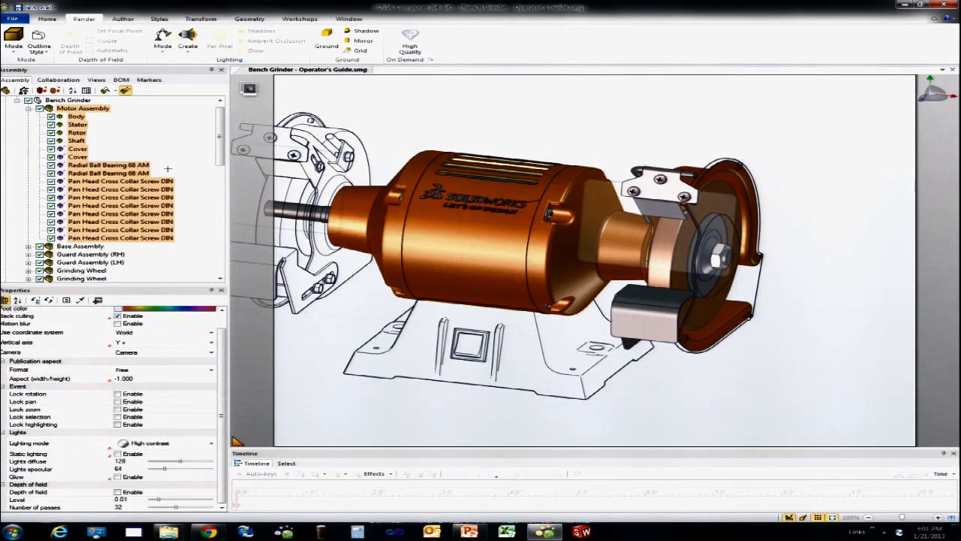
click(76, 133)
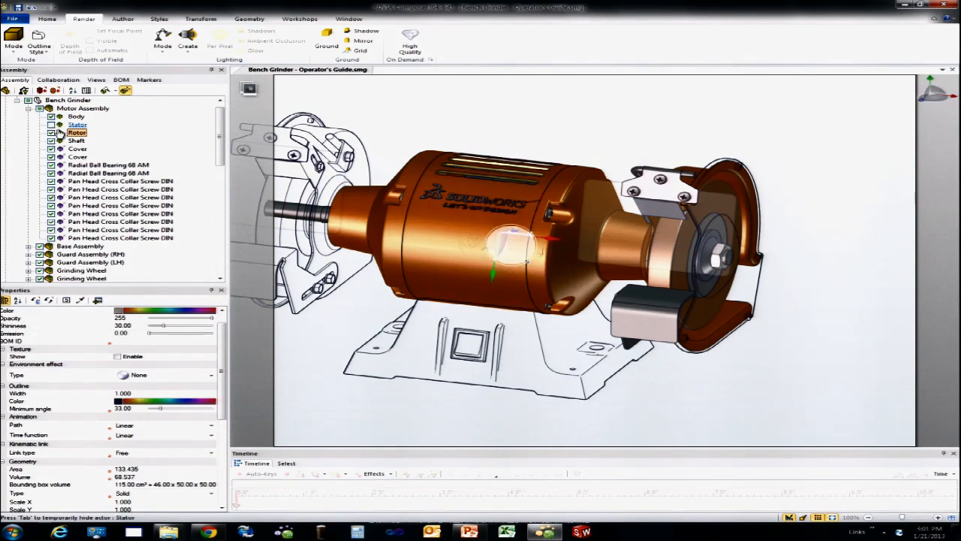
ctrl+click(62, 125)
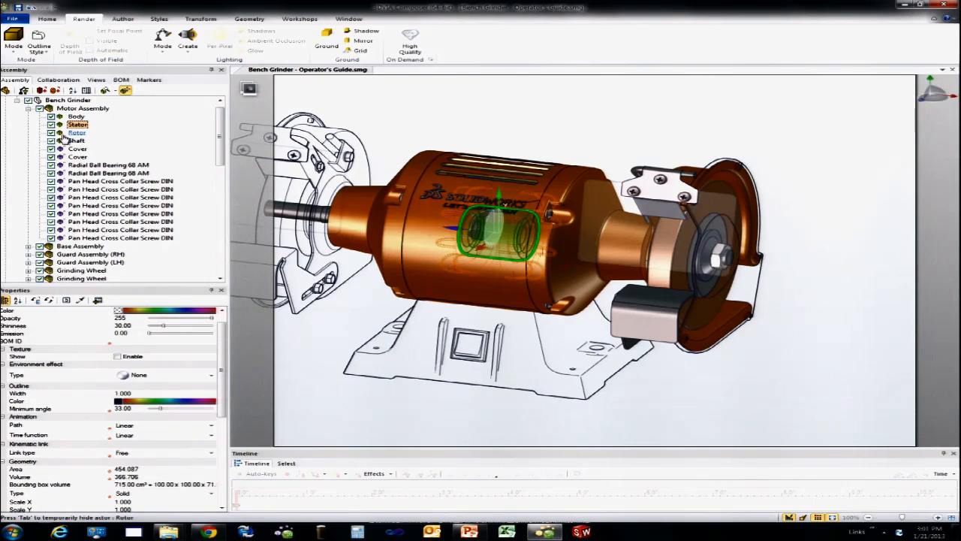
ctrl+click(62, 141)
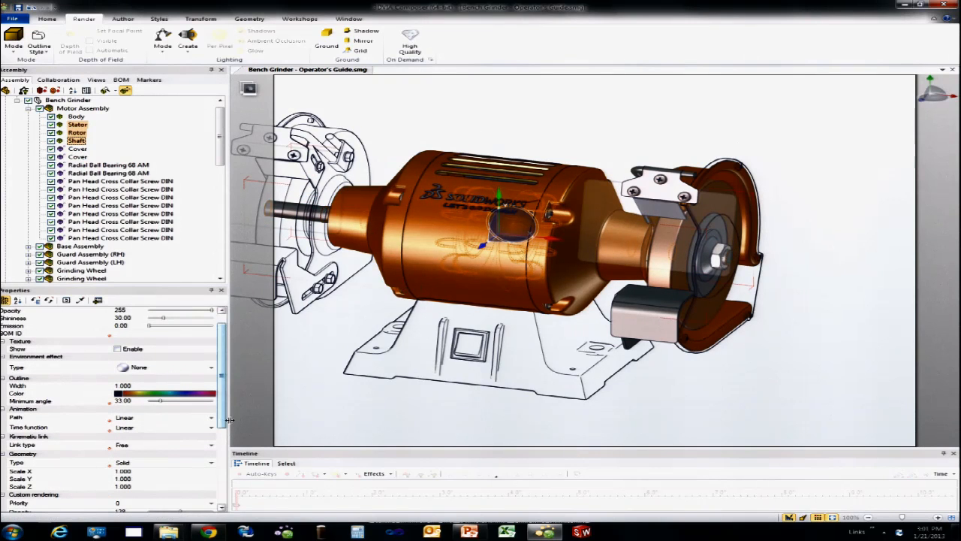
scroll(217, 410, down, 5)
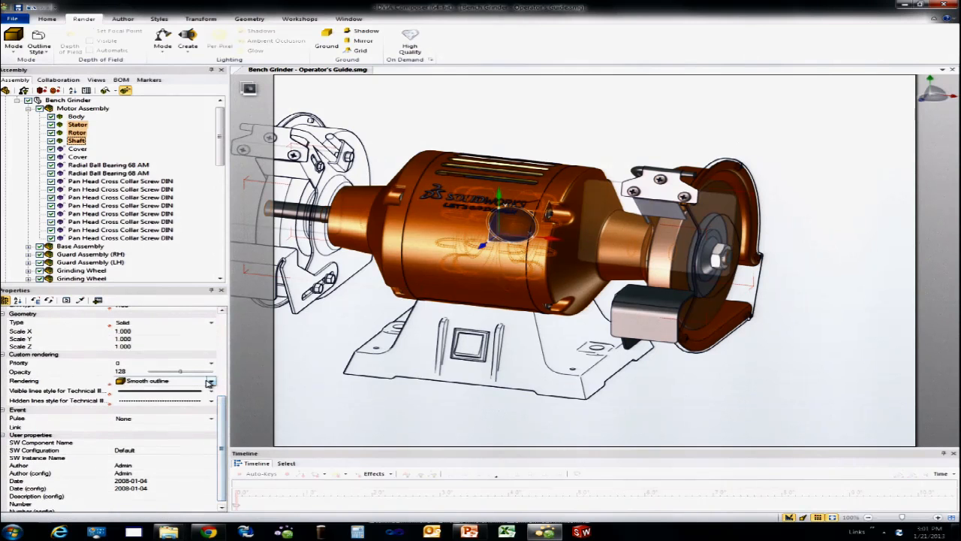
click(213, 382)
click(212, 396)
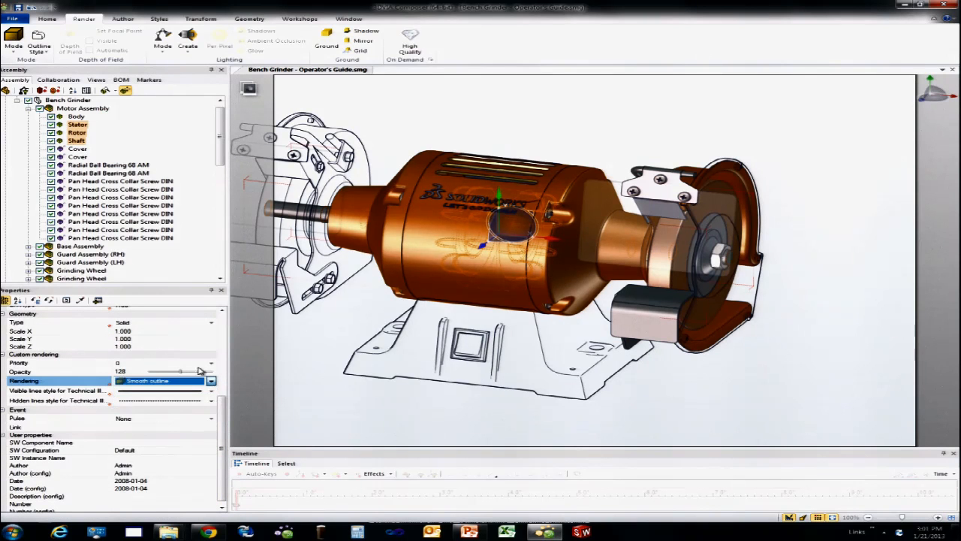
Step: Return the whole Motor Assembly to Silhouette custom rendering
click(83, 108)
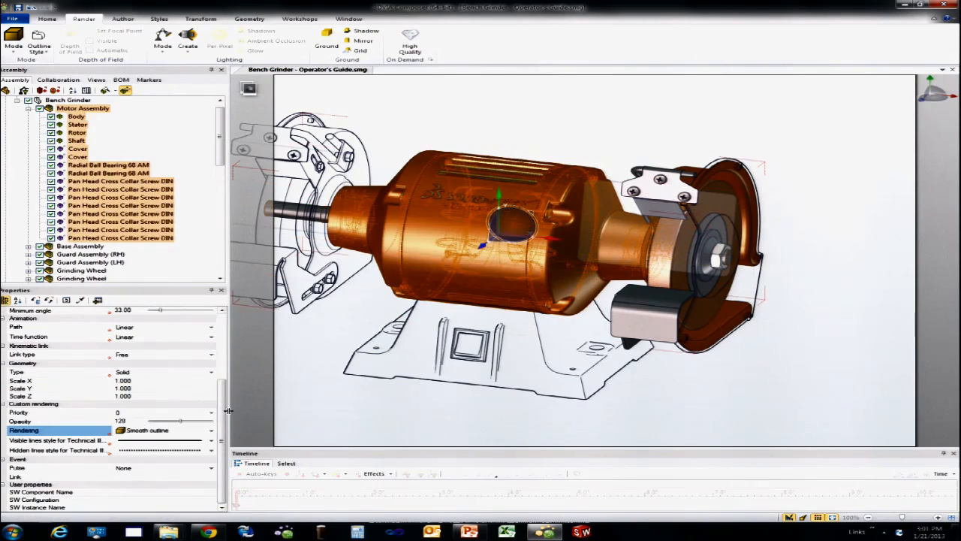
click(211, 430)
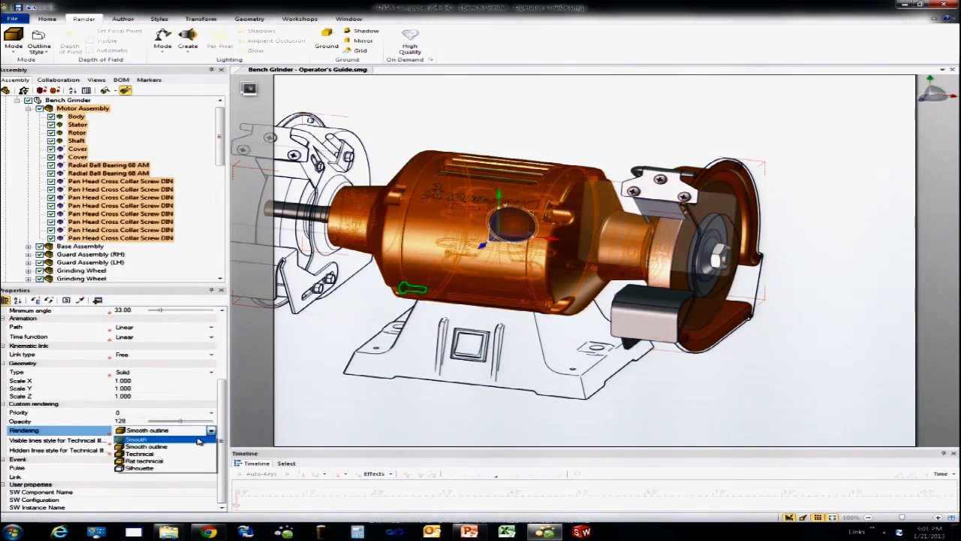
click(150, 468)
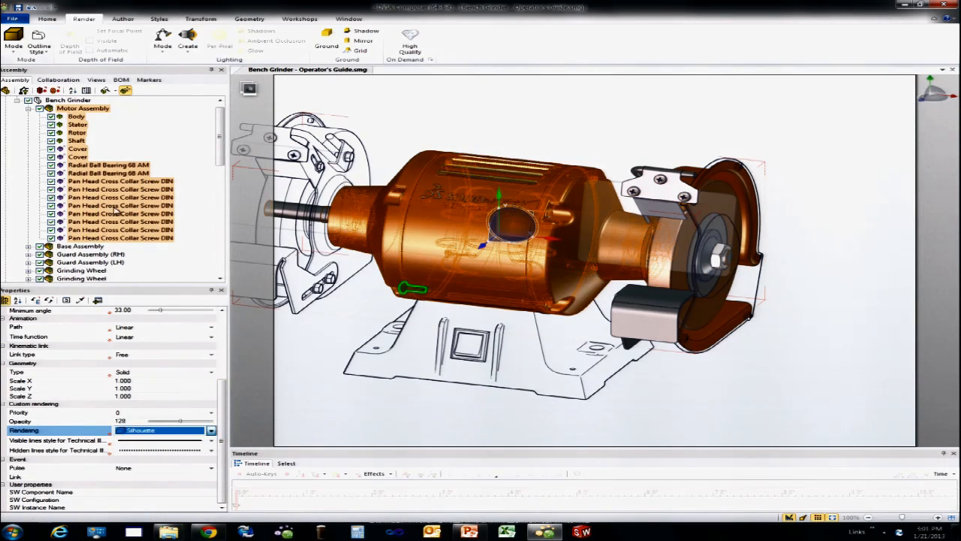
Step: Set the custom rendering of the Stator, Rotor and Shaft to Smooth outline and capture the result as a new view
click(75, 125)
shift+click(76, 141)
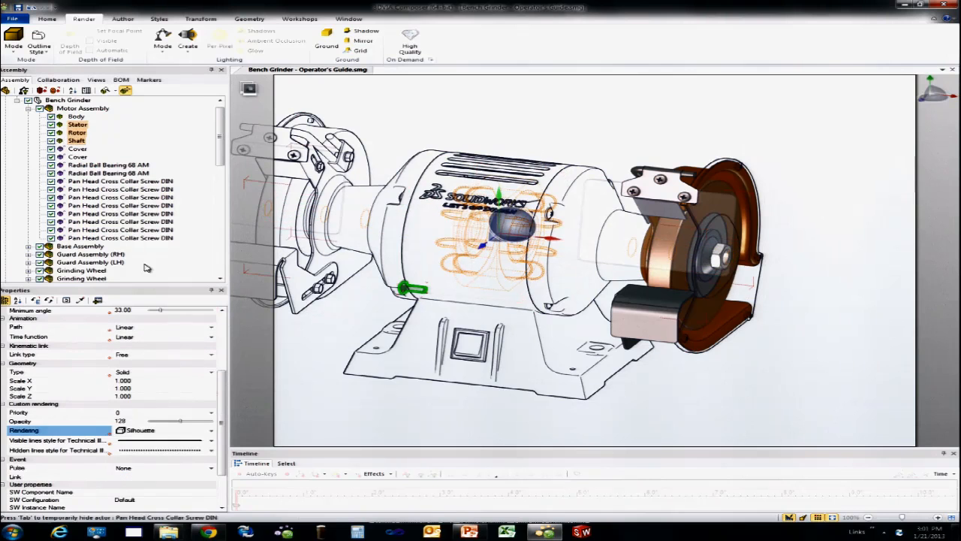
click(211, 430)
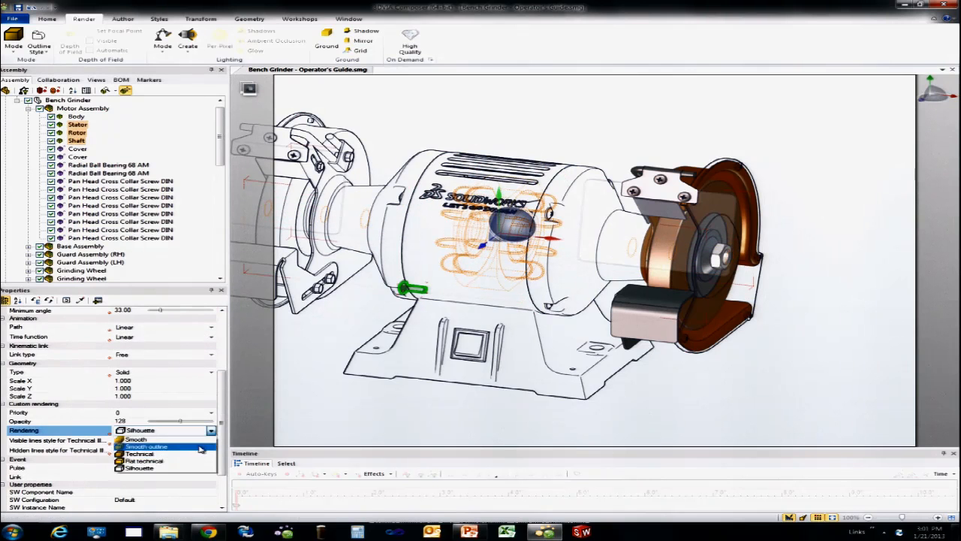
click(200, 445)
click(465, 100)
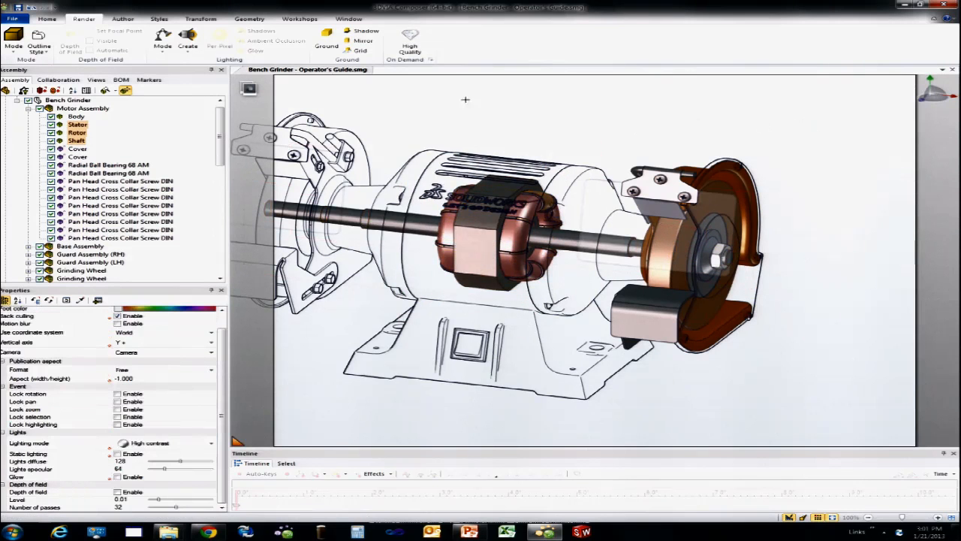
click(96, 80)
click(17, 92)
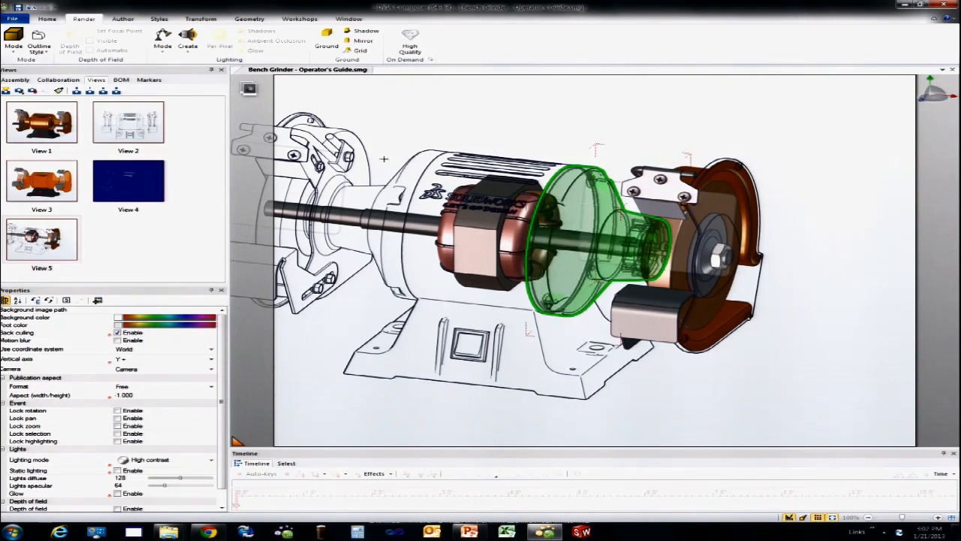
Step: Restore View 1 and collapse the Bench Grinder node in the assembly tree
click(43, 118)
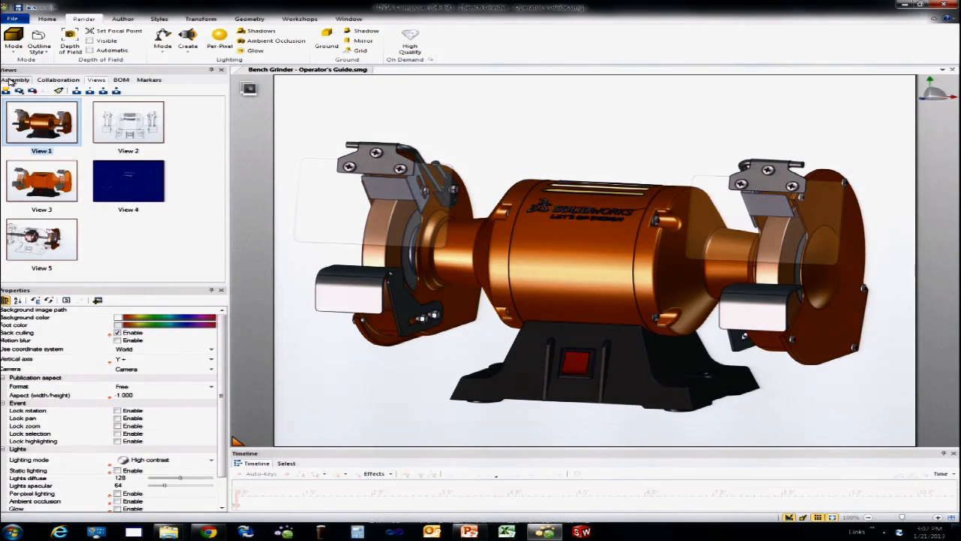
click(15, 80)
click(29, 109)
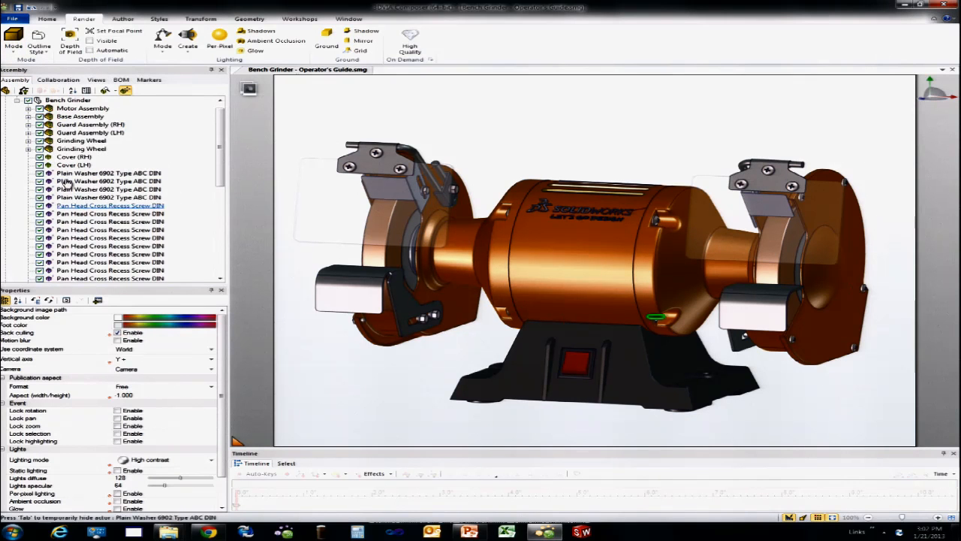
click(16, 100)
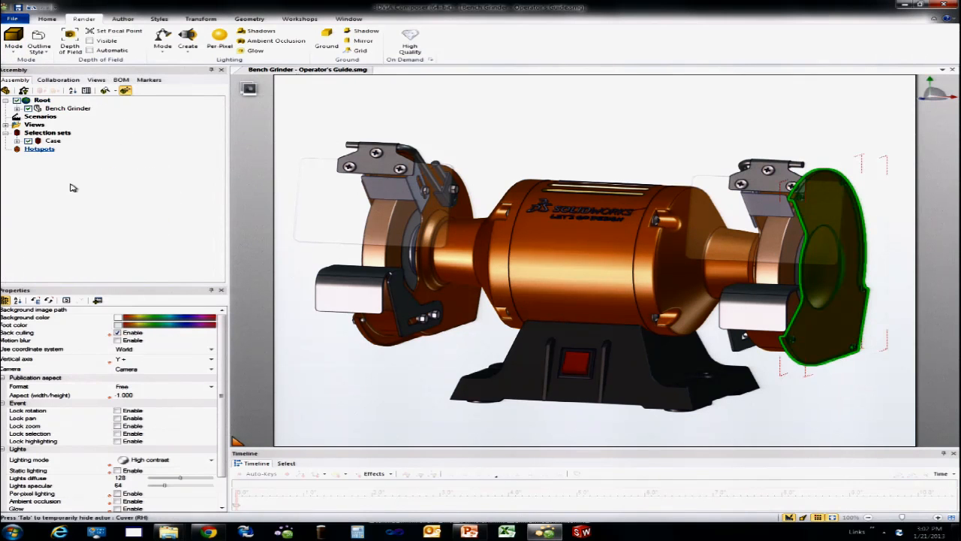
click(129, 217)
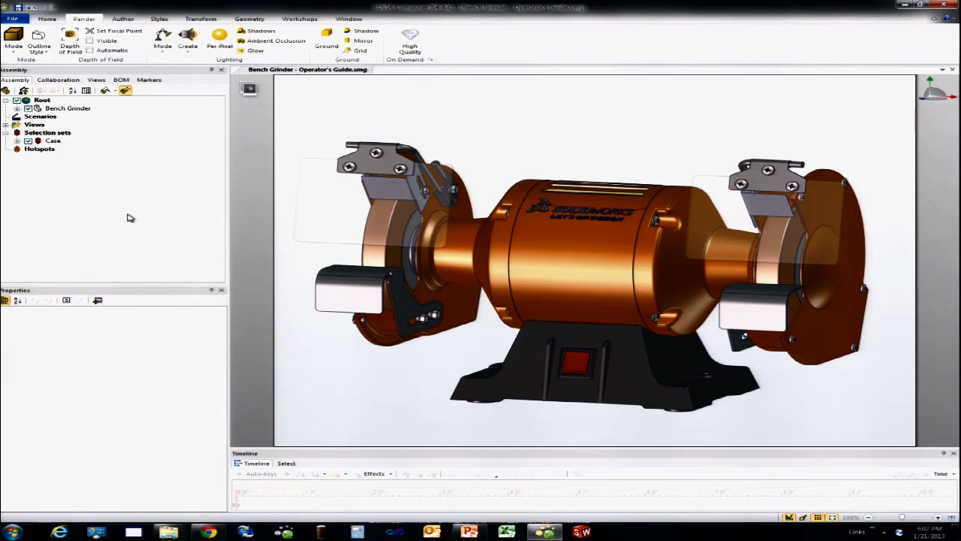
Step: Merge pilaar.smg from the Bench Grinder folder into the current document
click(12, 18)
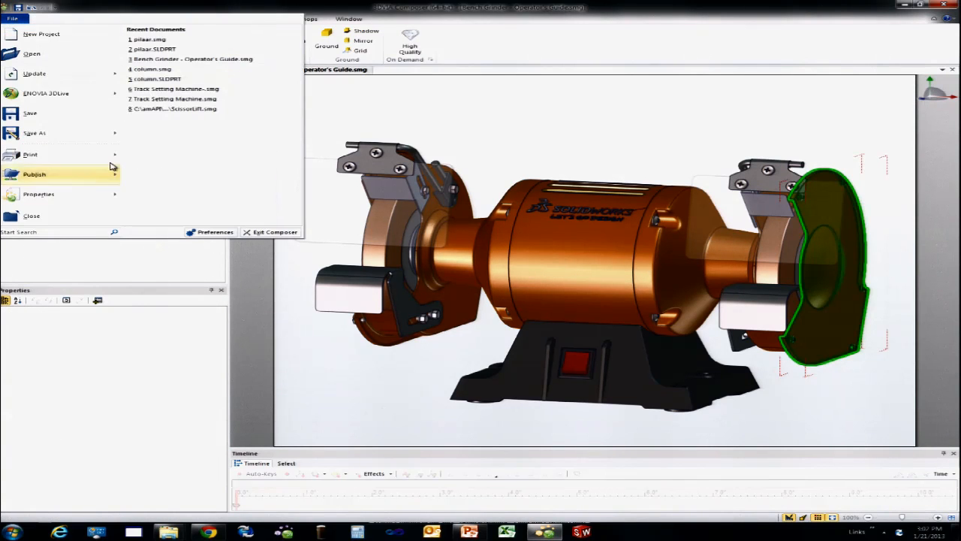
click(33, 54)
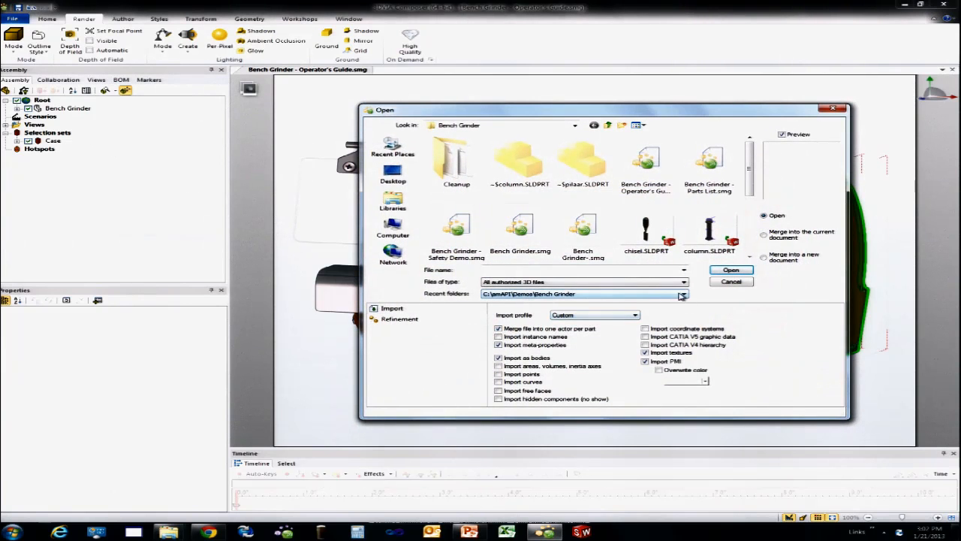
drag(748, 189, 748, 234)
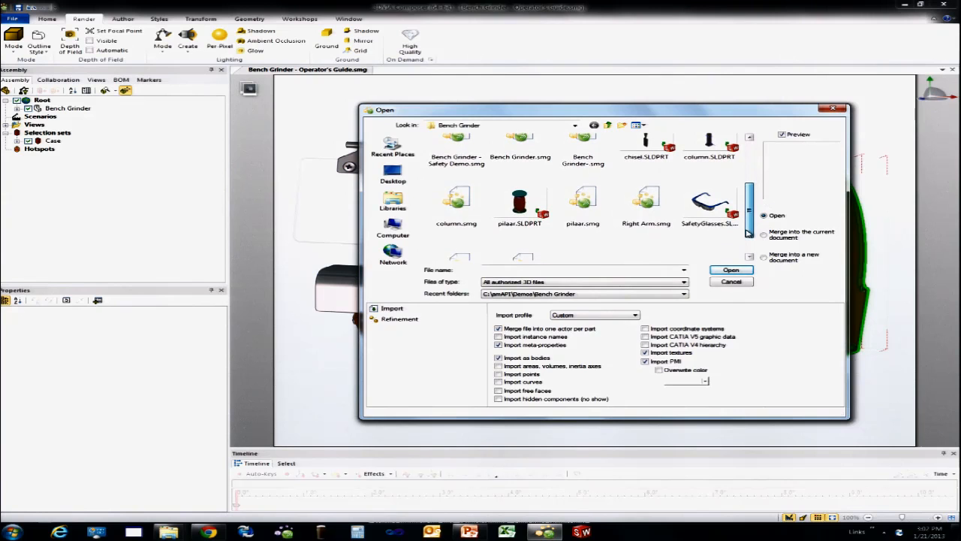
click(607, 222)
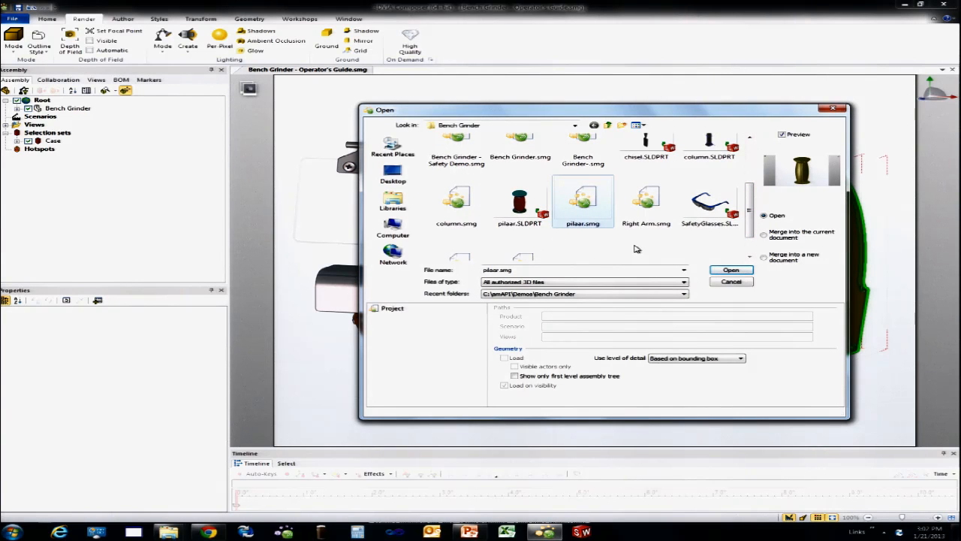
scroll(679, 250, down, 1)
scroll(679, 250, up, 1)
scroll(679, 250, down, 1)
scroll(679, 250, up, 3)
scroll(680, 250, down, 1)
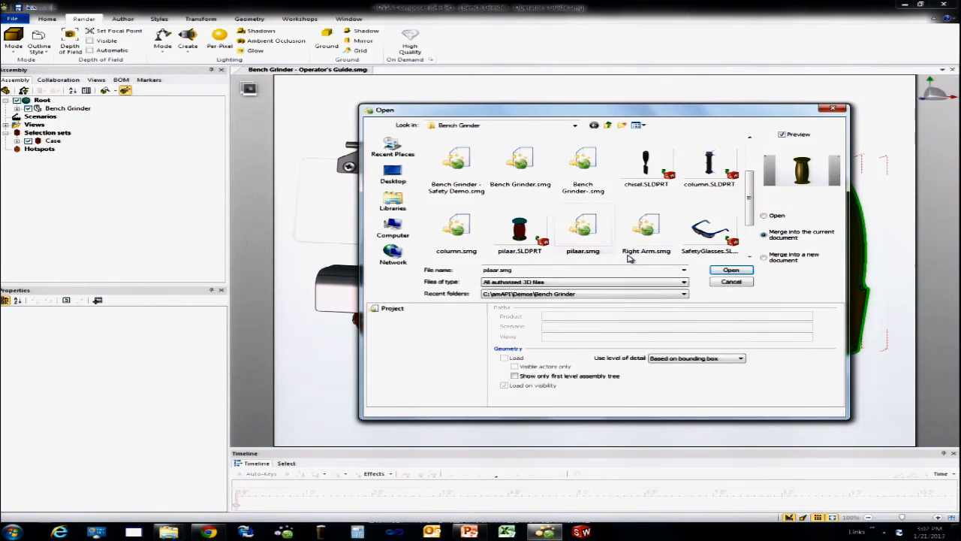
scroll(753, 182, up, 1)
drag(753, 182, 708, 249)
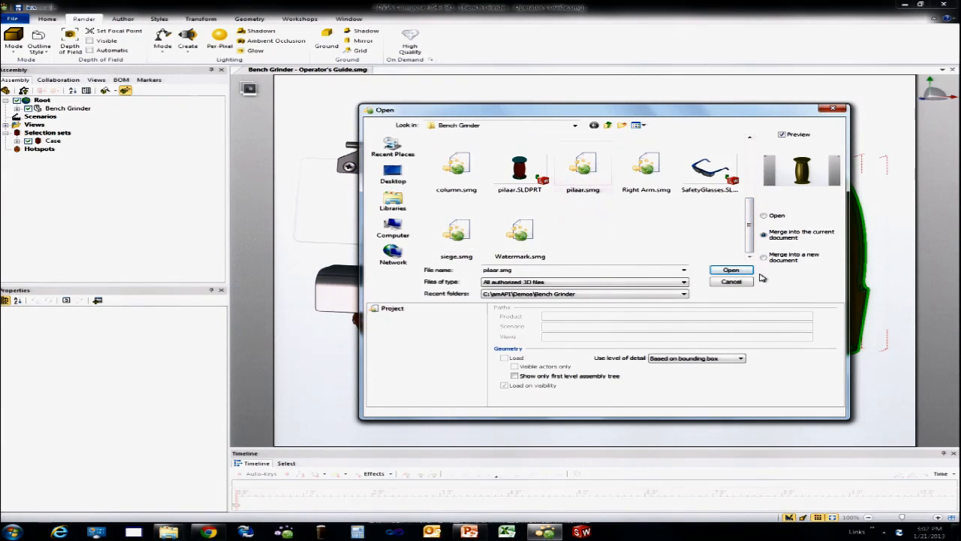
click(730, 270)
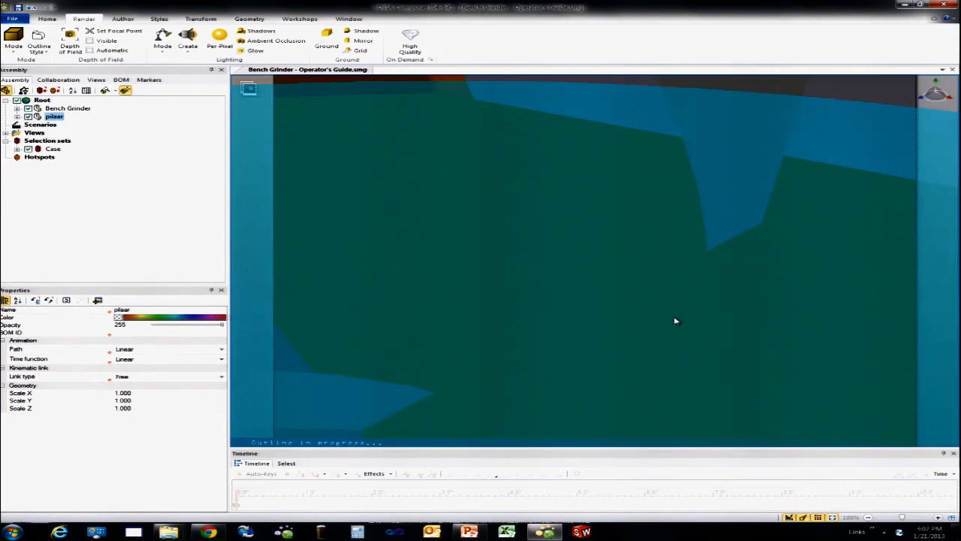
Step: Raise the whole Bench Grinder vertically by about 143 mm so its base sits on top of the pillar
scroll(643, 303, down, 3)
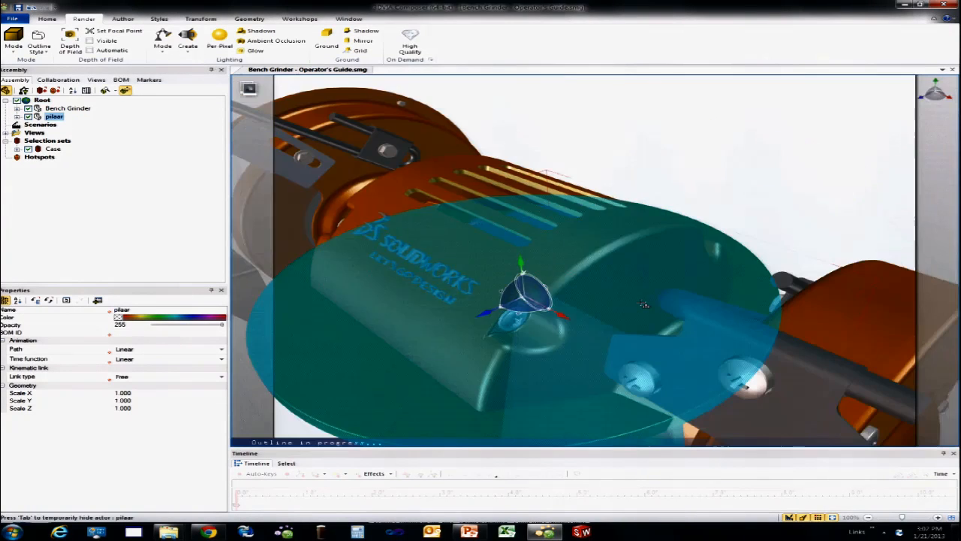
double_click(783, 162)
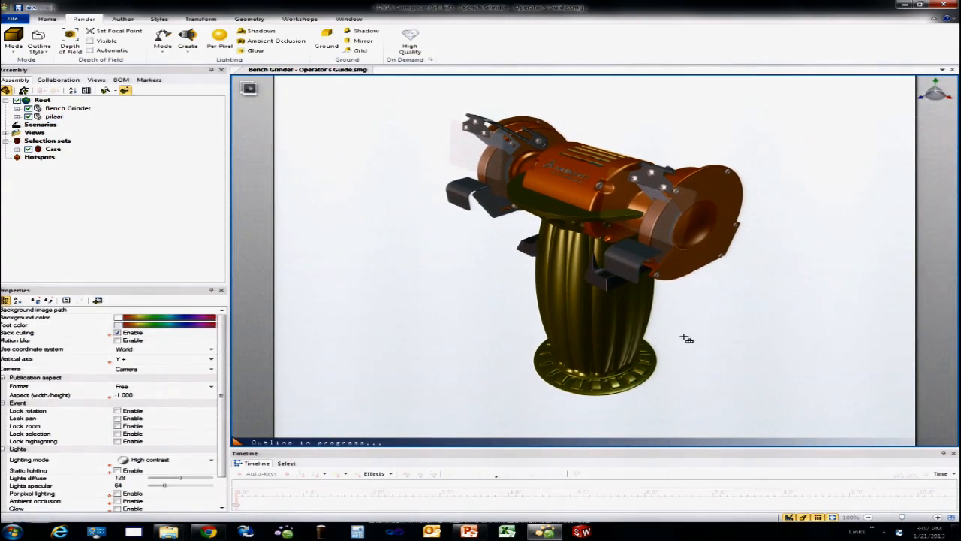
click(46, 109)
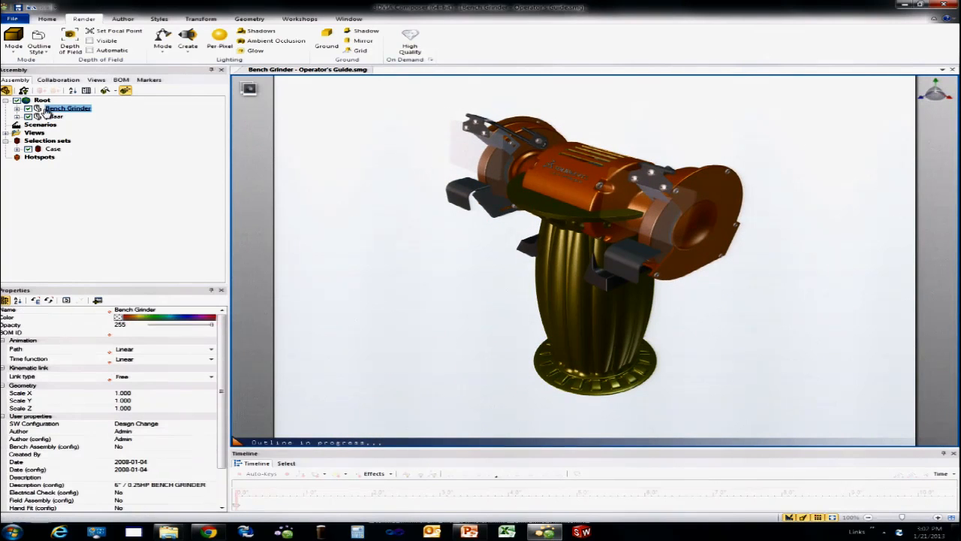
drag(586, 150, 583, 65)
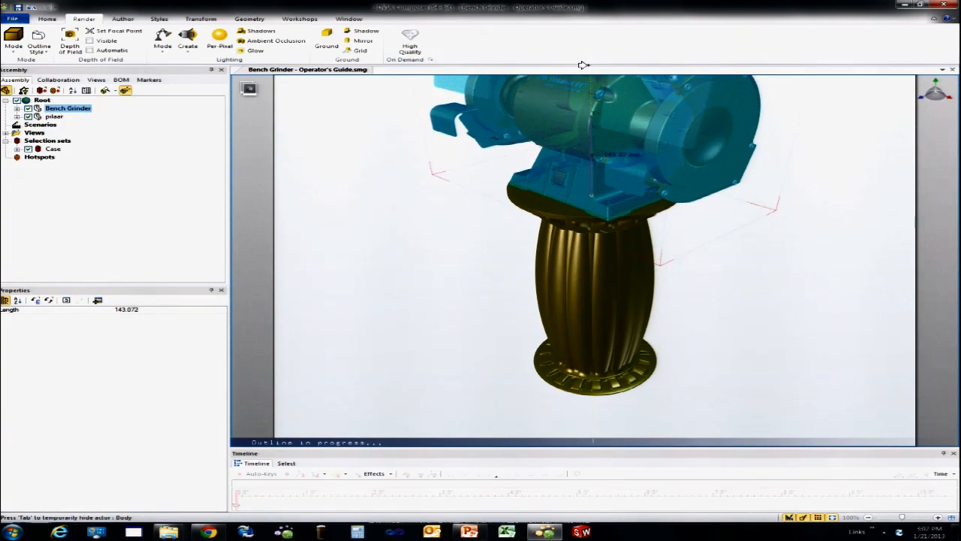
mouse_move(790, 247)
right_down()
mouse_move(813, 213)
mouse_move(806, 238)
right_up()
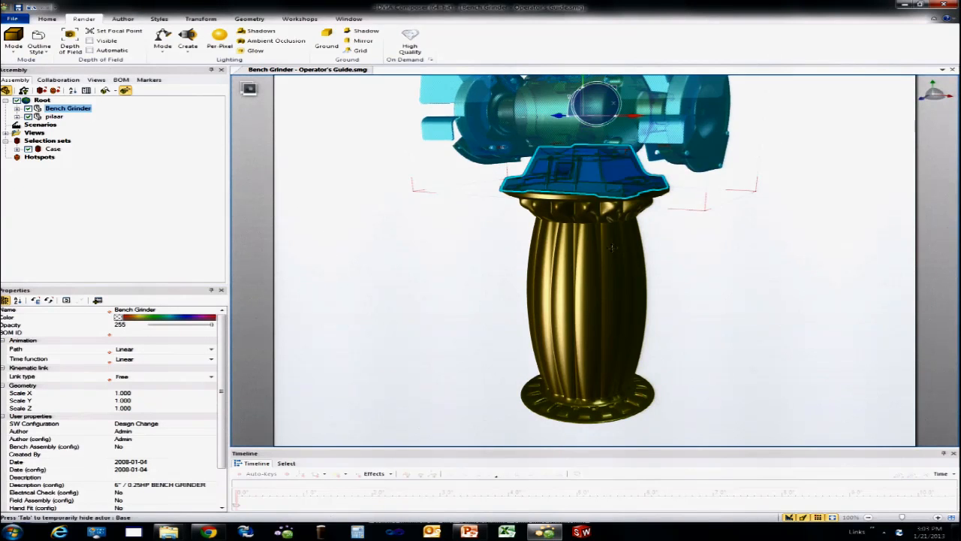
middle_drag(591, 158, 612, 247)
drag(602, 159, 604, 153)
click(777, 323)
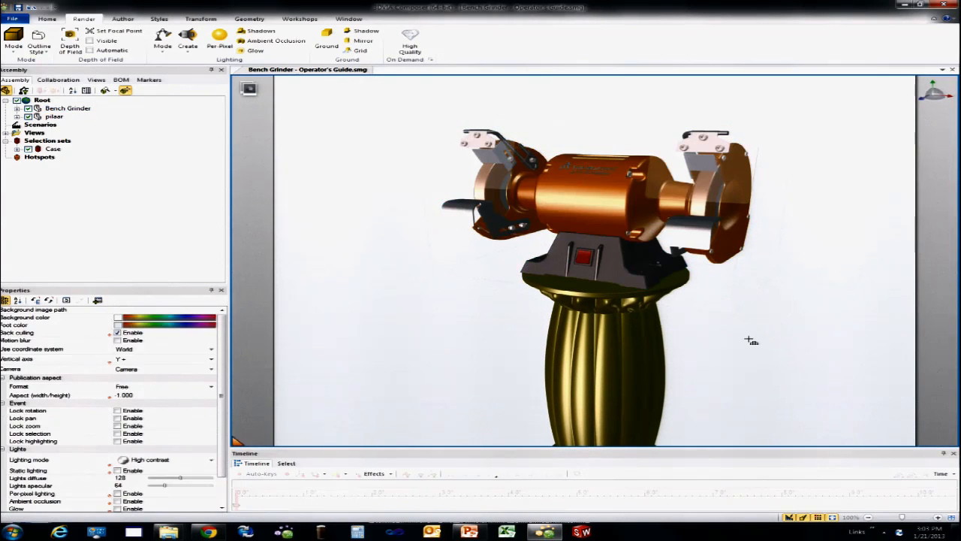
Step: Orient the model slightly from above and capture the grinder on its pillar as a new view
right_drag(740, 323, 769, 330)
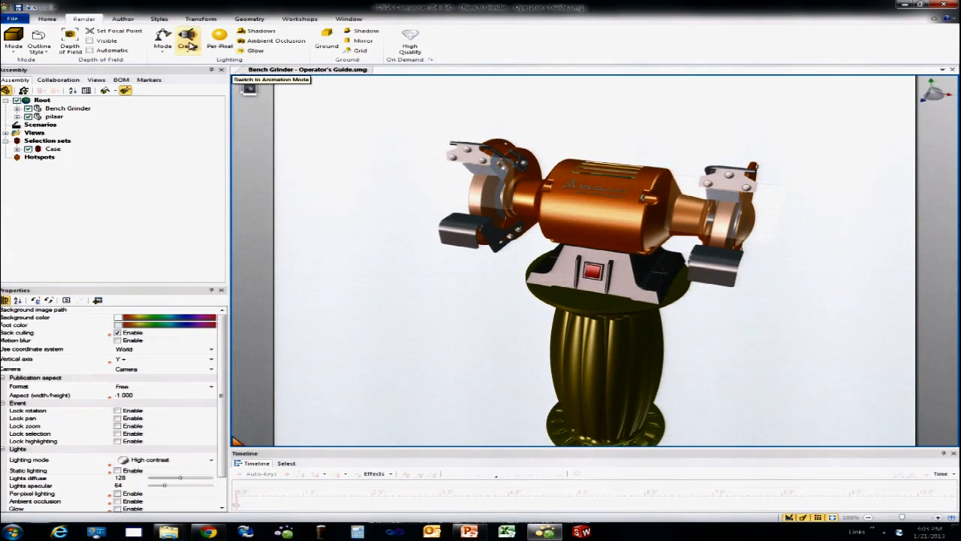
click(96, 80)
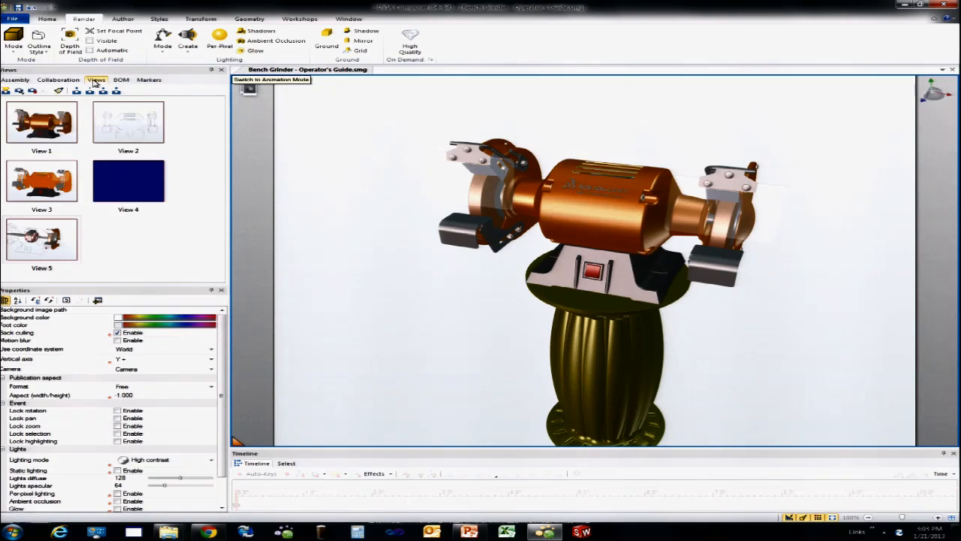
click(6, 90)
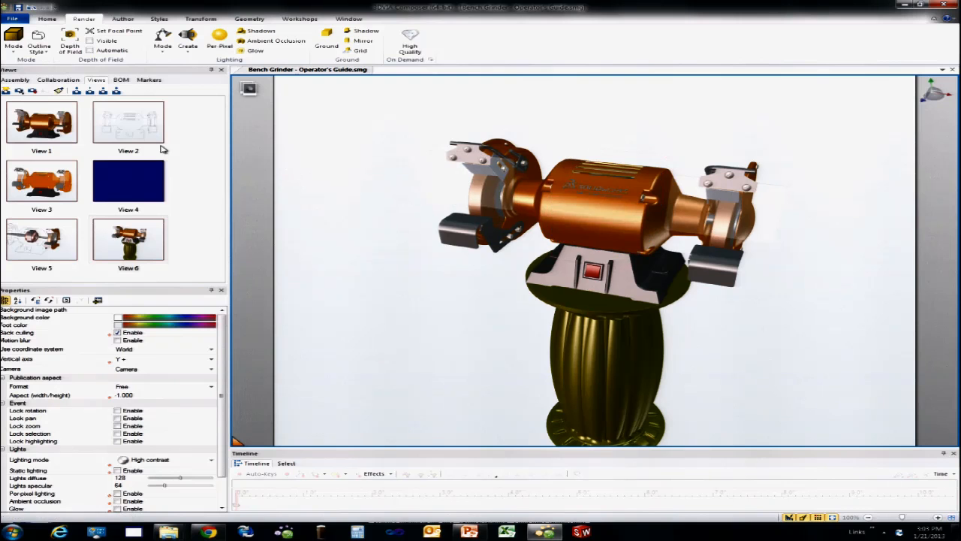
Step: Lift the whole Bench Grinder clear of the pillar's top and orient the model from below
click(15, 79)
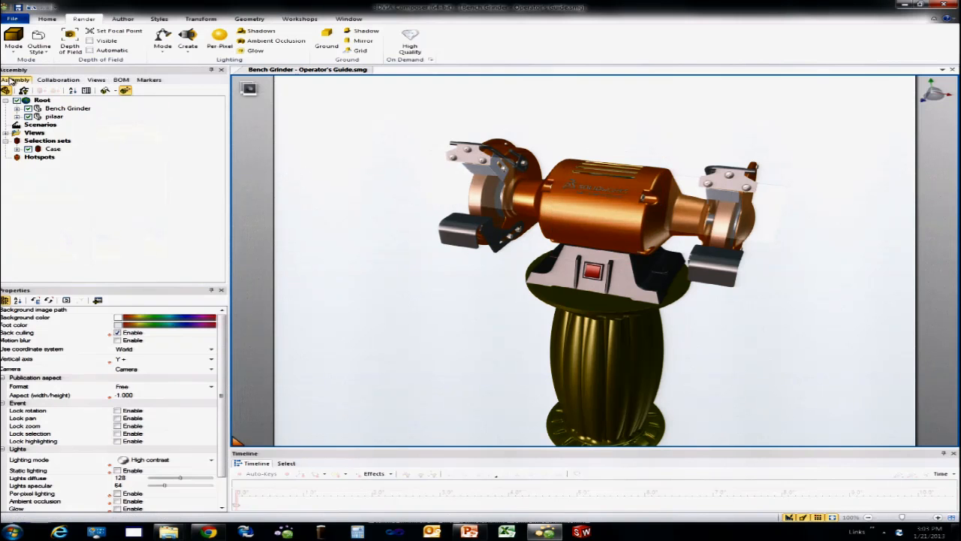
click(47, 111)
drag(605, 171, 606, 114)
drag(741, 271, 725, 225)
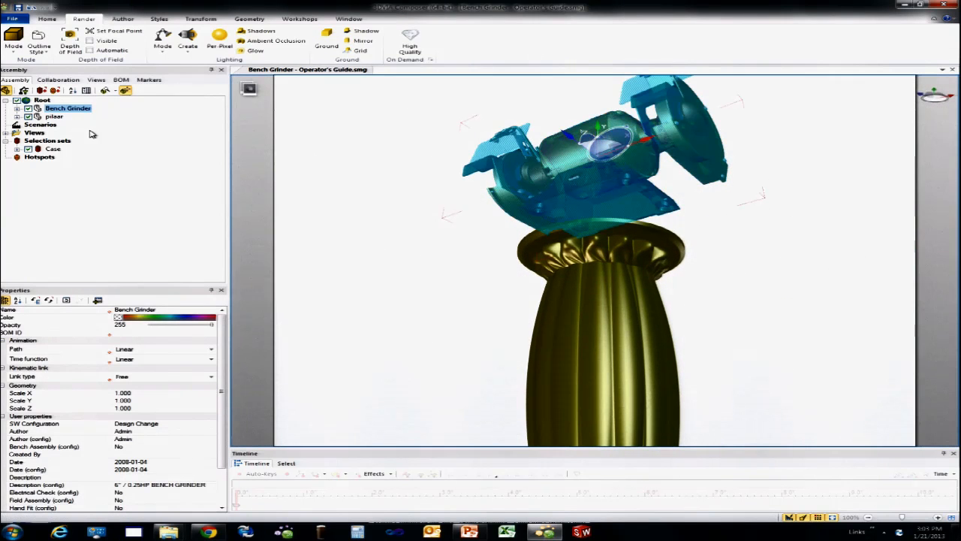
Step: Try to align the underside of the grinder's base with the pillar's top face using Plane to Plane alignment
click(200, 19)
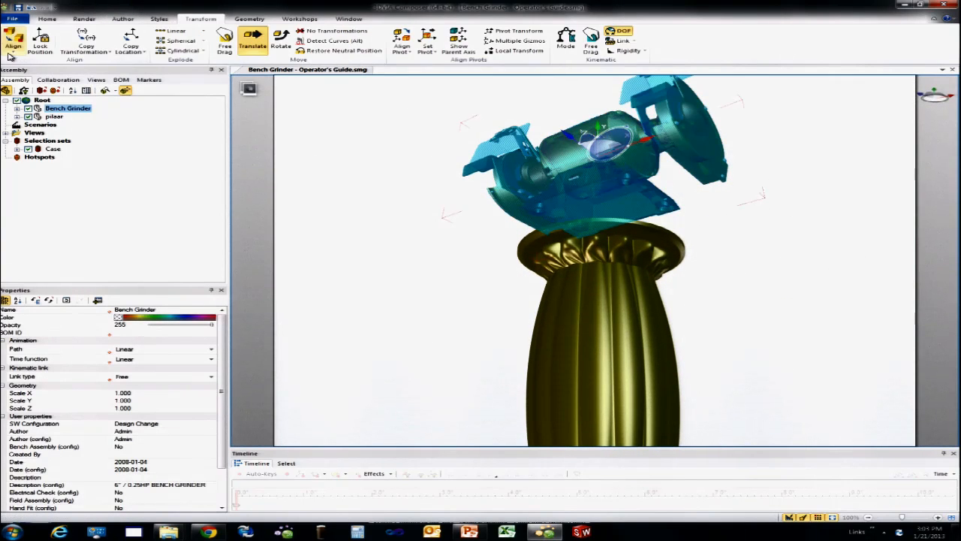
click(14, 47)
click(34, 98)
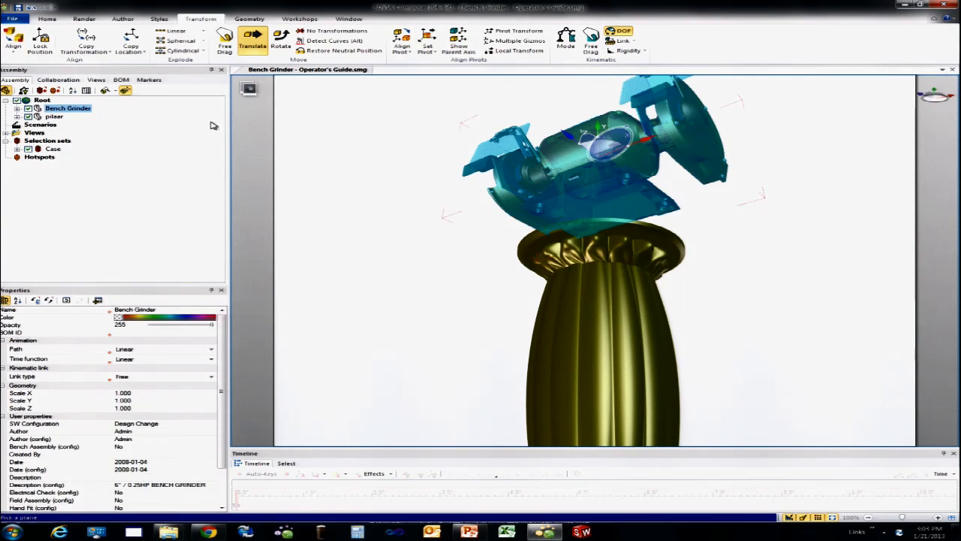
click(601, 154)
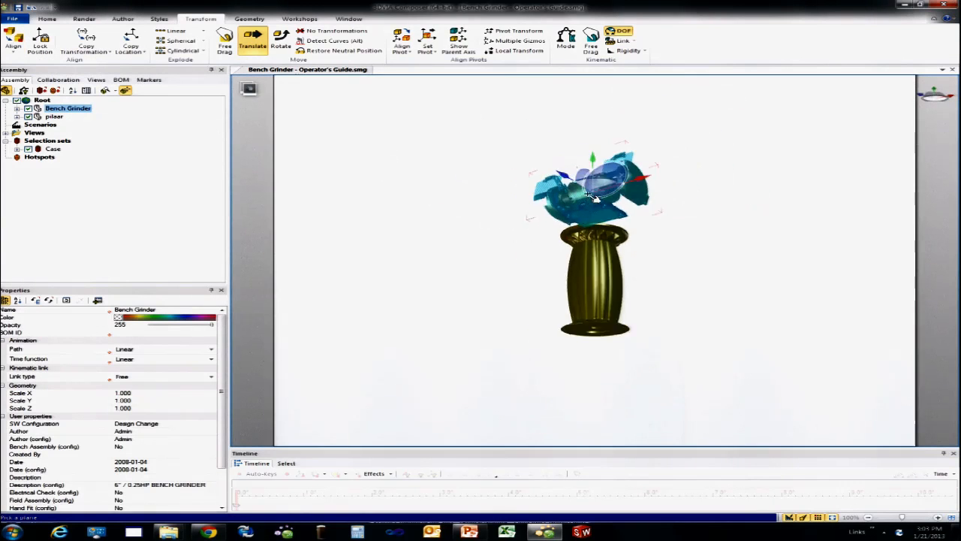
scroll(593, 229, up, 5)
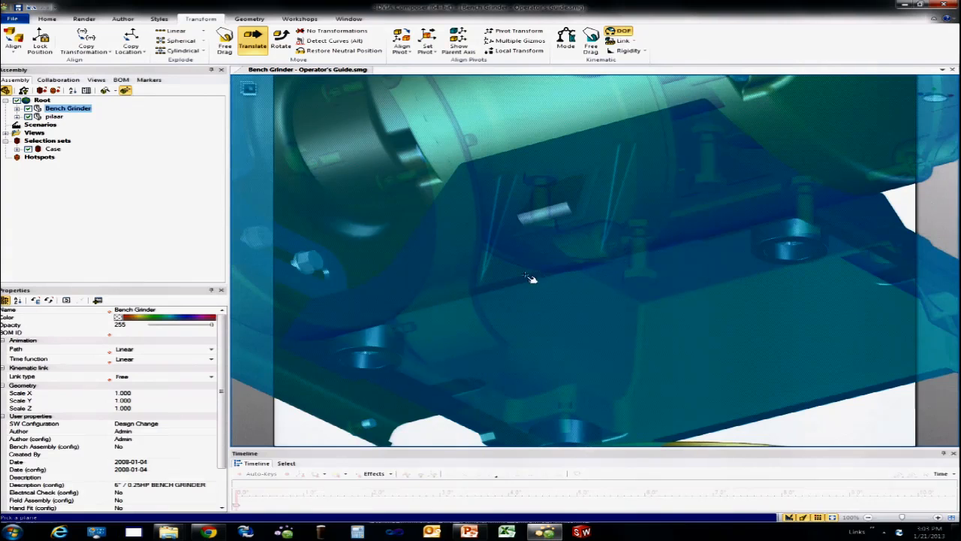
click(515, 275)
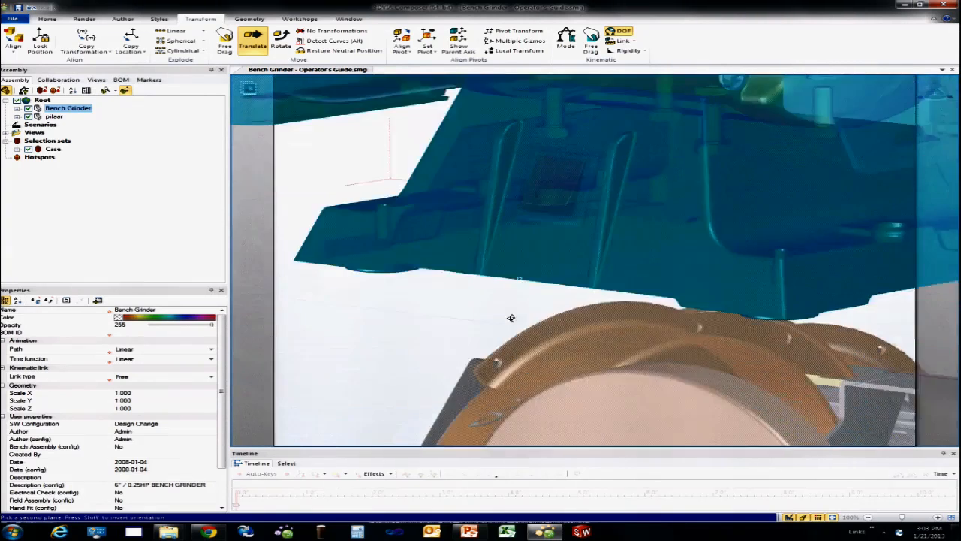
click(460, 391)
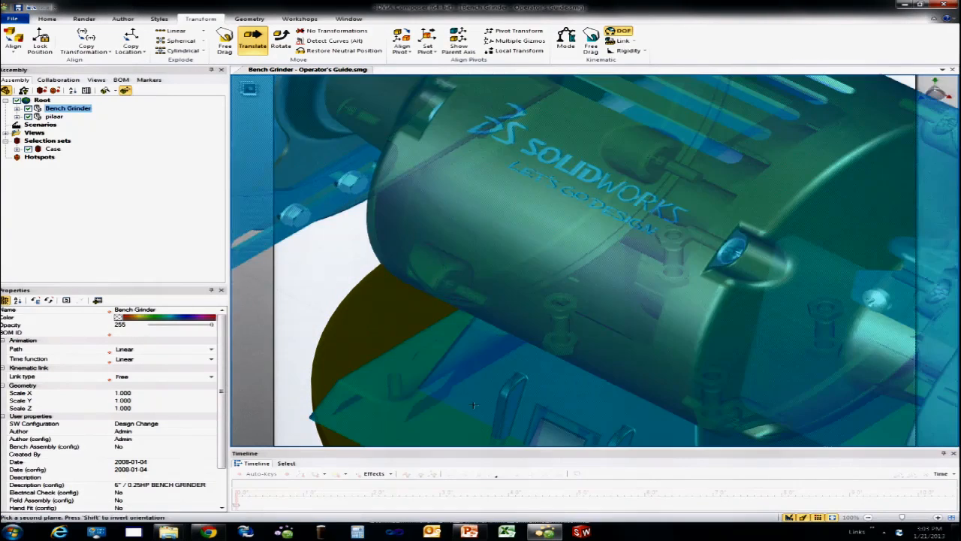
scroll(494, 376, down, 3)
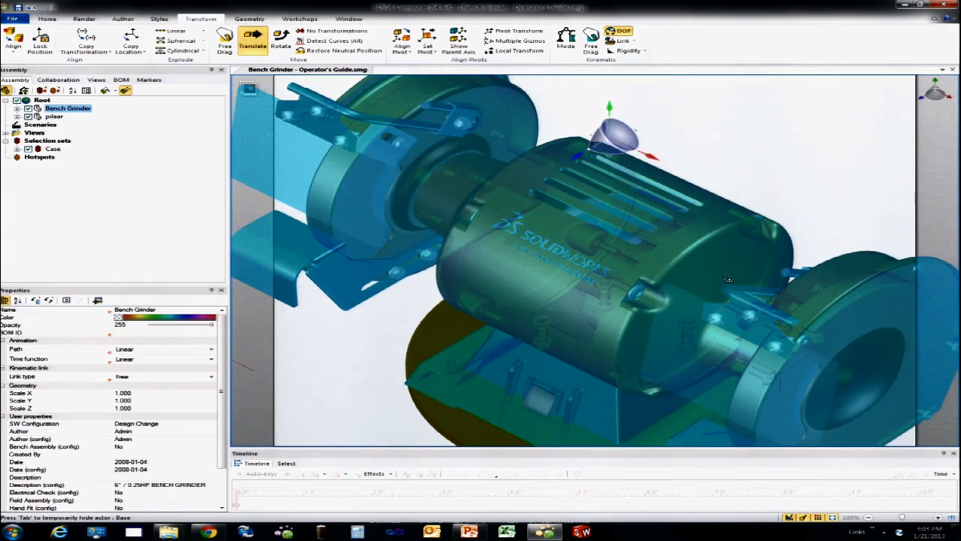
click(815, 153)
Step: Examine how the grinder's base meets the pillar's top plate and try to undo the last alignment
right_drag(803, 176, 813, 126)
right_drag(700, 353, 701, 357)
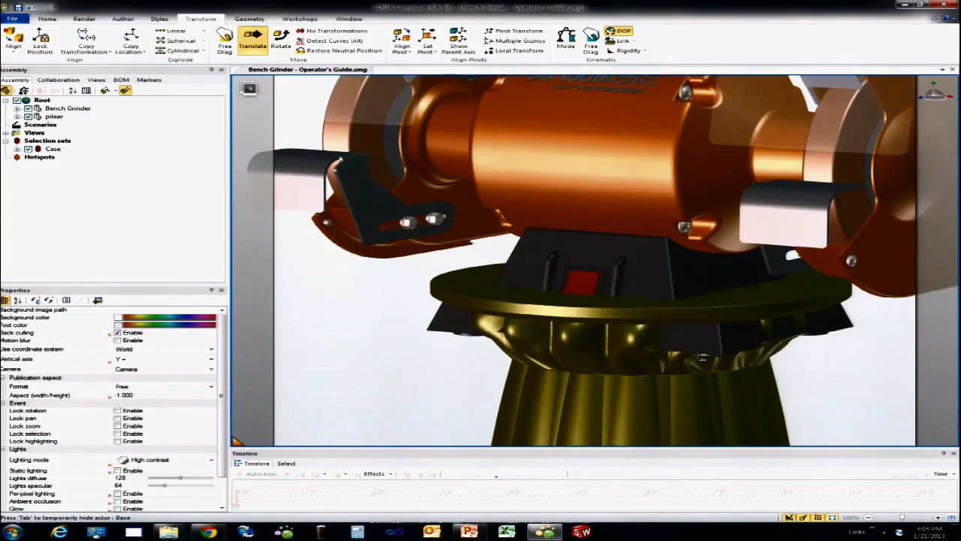
scroll(702, 358, down, 1)
scroll(699, 358, up, 1)
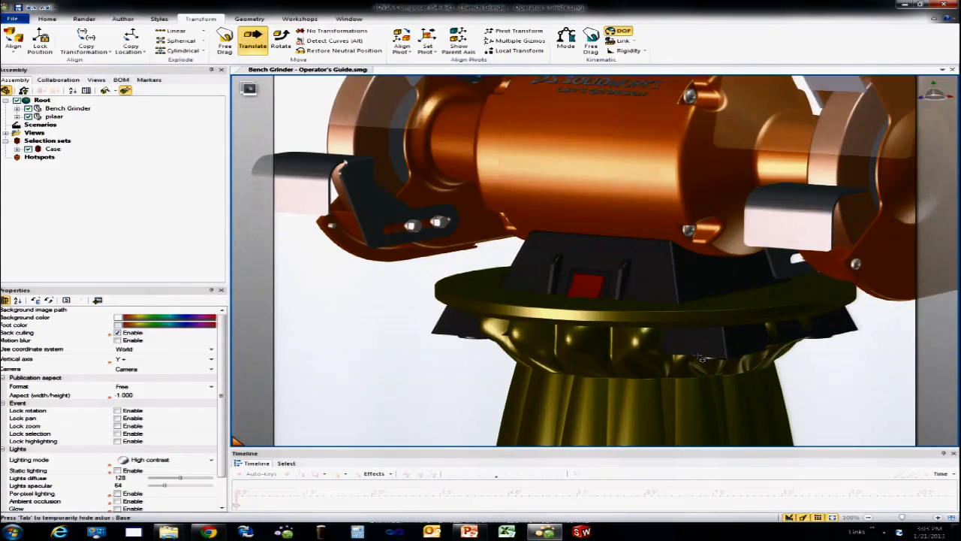
key(ctrl+z)
right_drag(700, 358, 674, 237)
scroll(686, 240, down, 2)
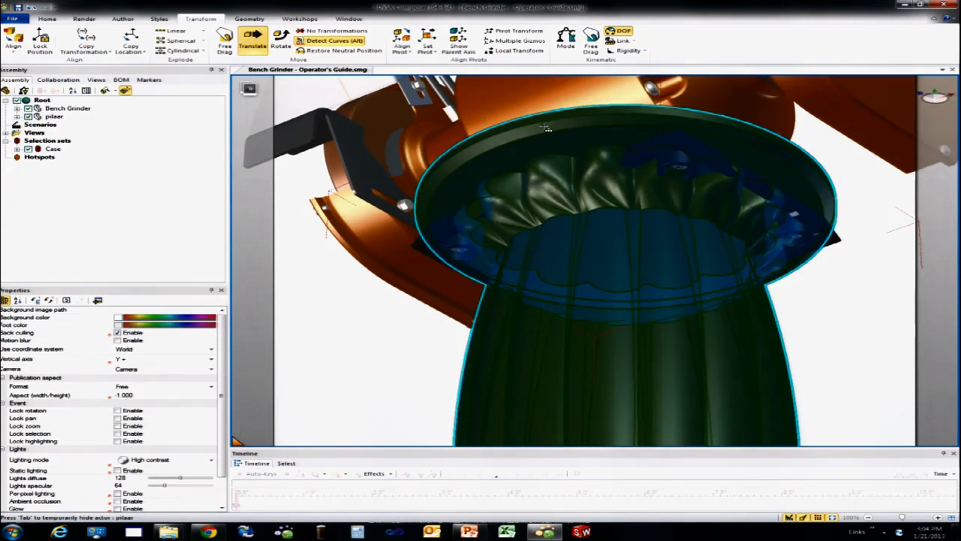
click(518, 88)
key(alt)
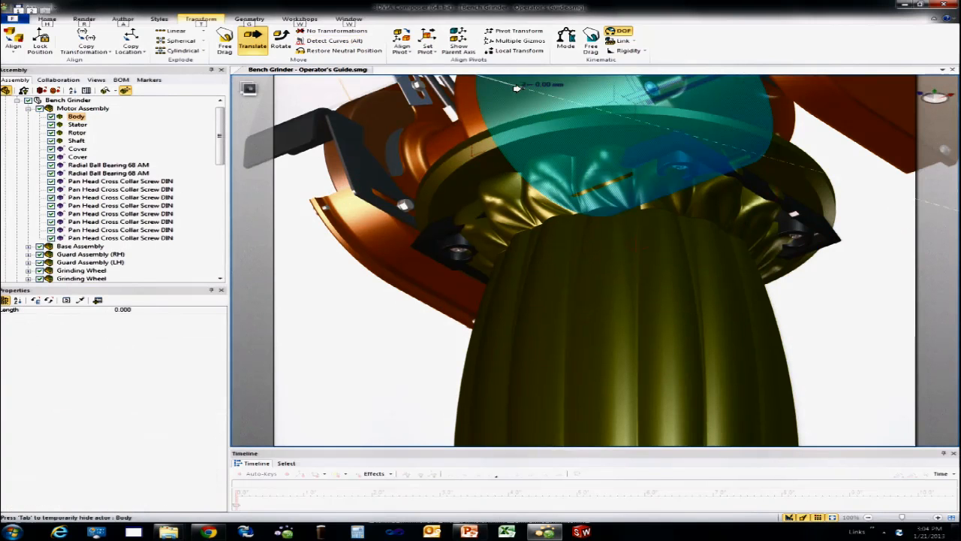
key(s)
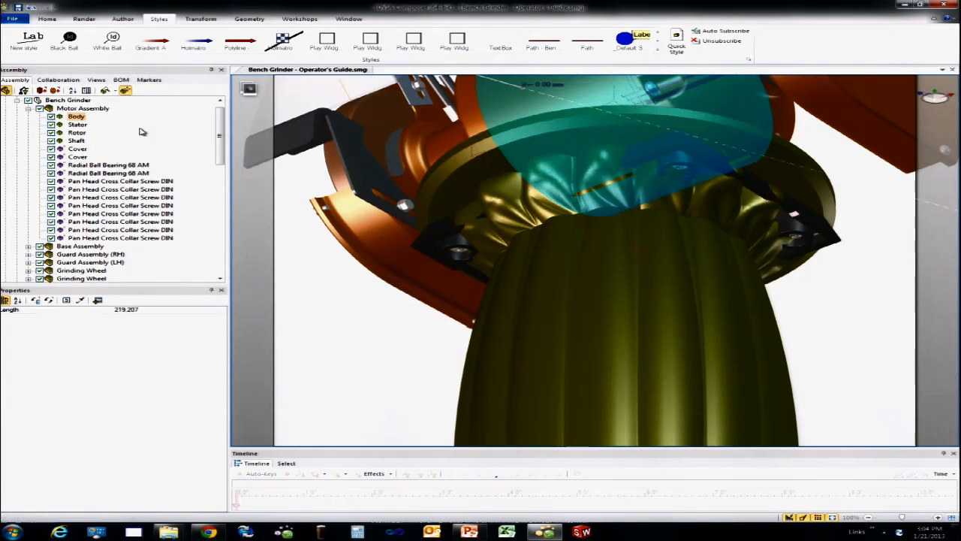
right_click(323, 281)
click(328, 282)
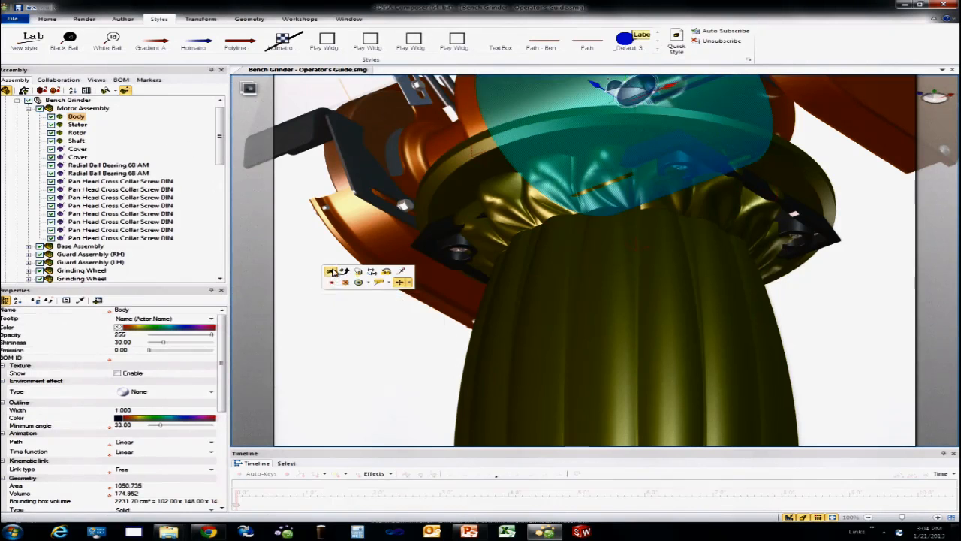
Step: Align the whole Bench Grinder to the pillar with Plane to Plane, matching the base's underside to the pillar's top face
click(63, 108)
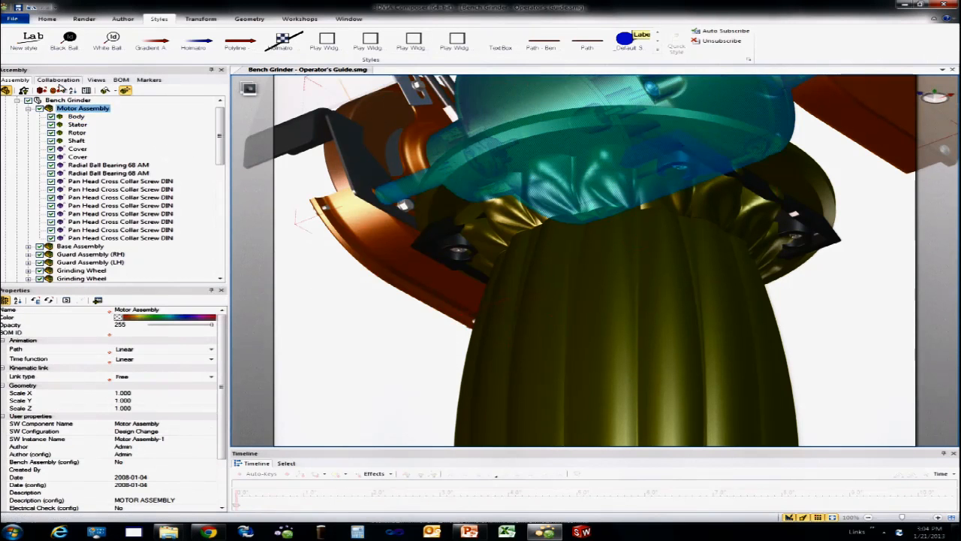
click(28, 108)
click(68, 100)
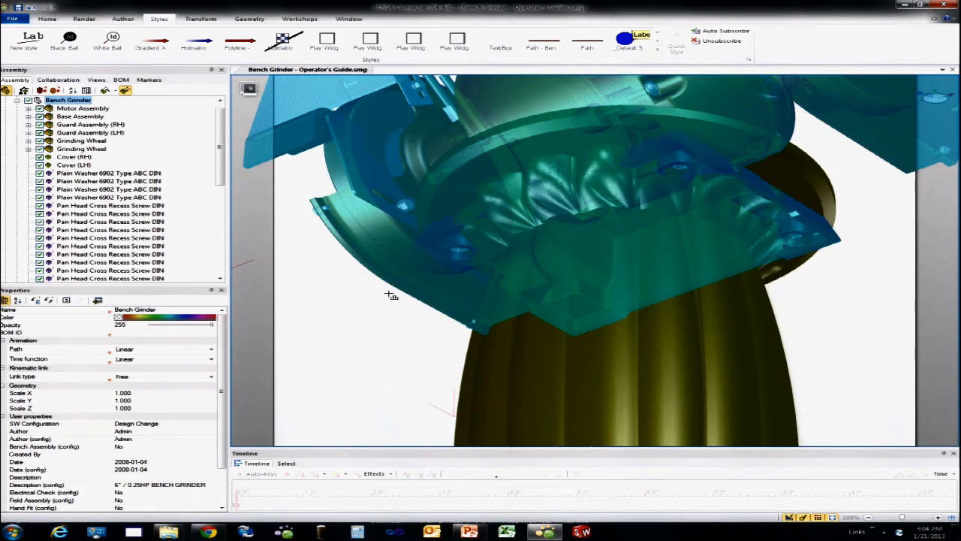
click(199, 21)
click(13, 43)
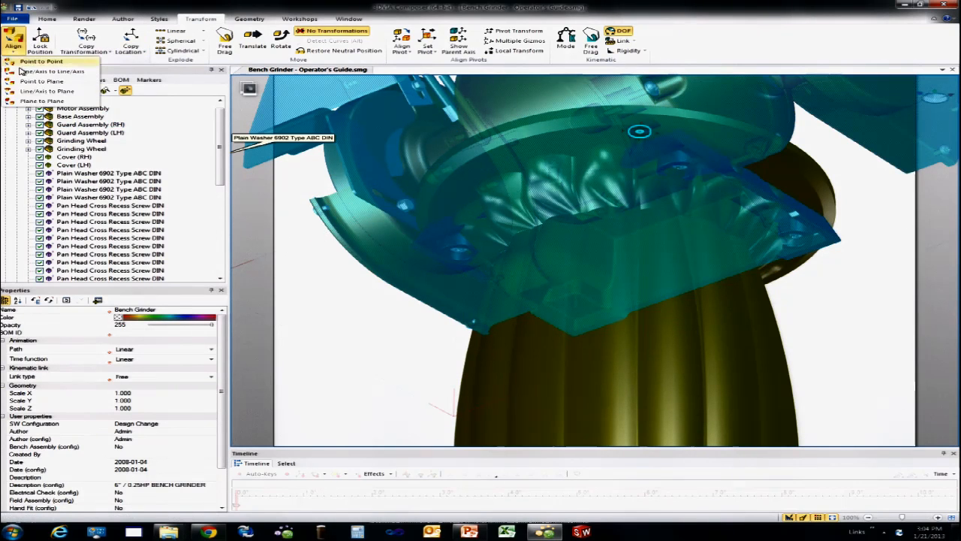
click(45, 100)
drag(757, 268, 815, 242)
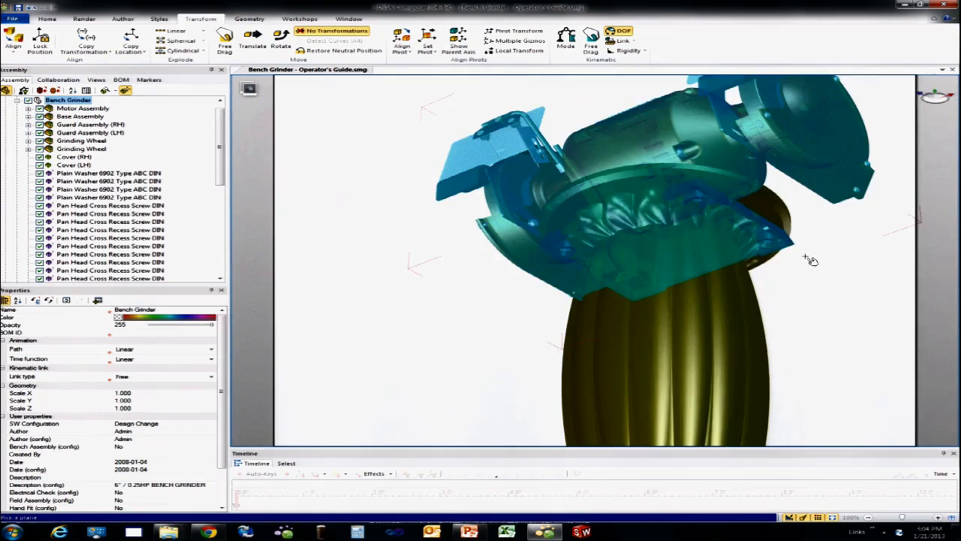
scroll(811, 260, up, 5)
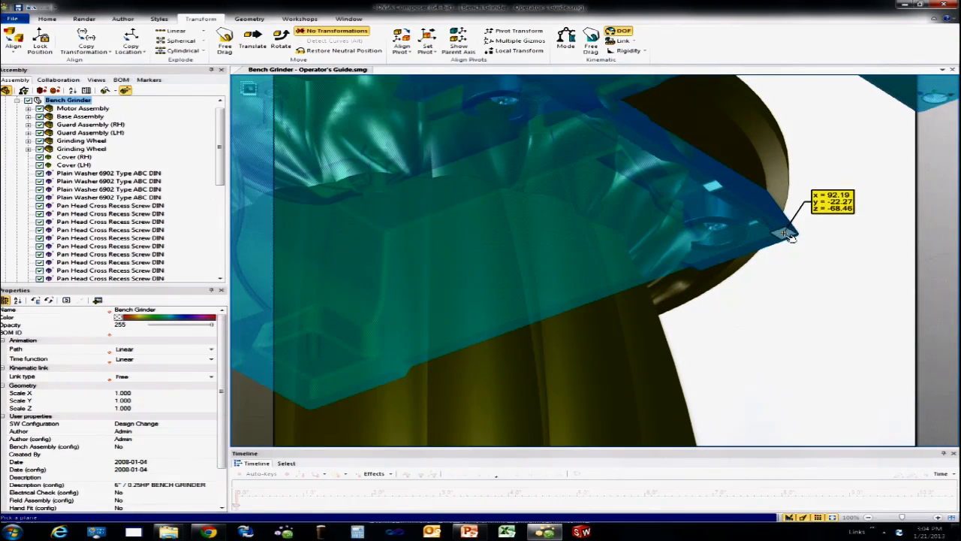
click(783, 229)
right_drag(783, 228, 788, 280)
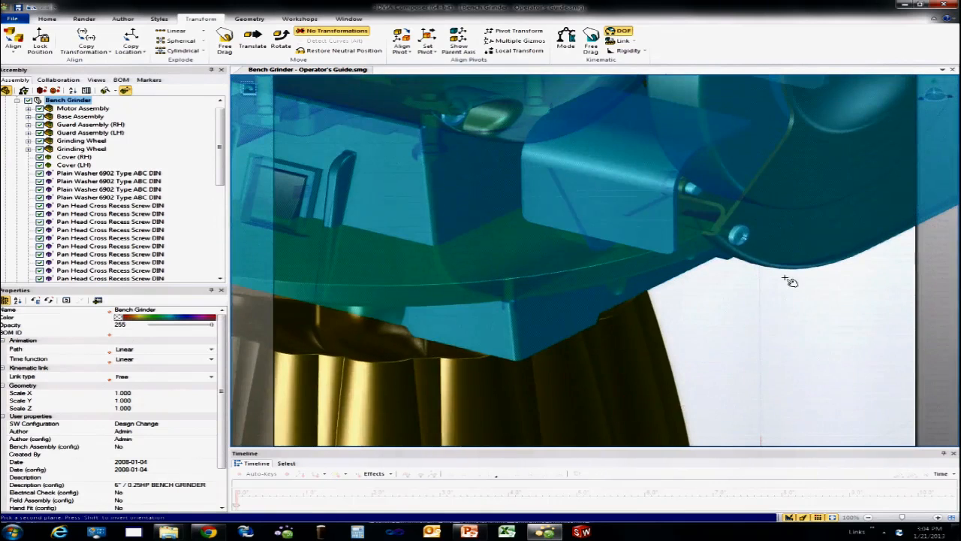
click(494, 262)
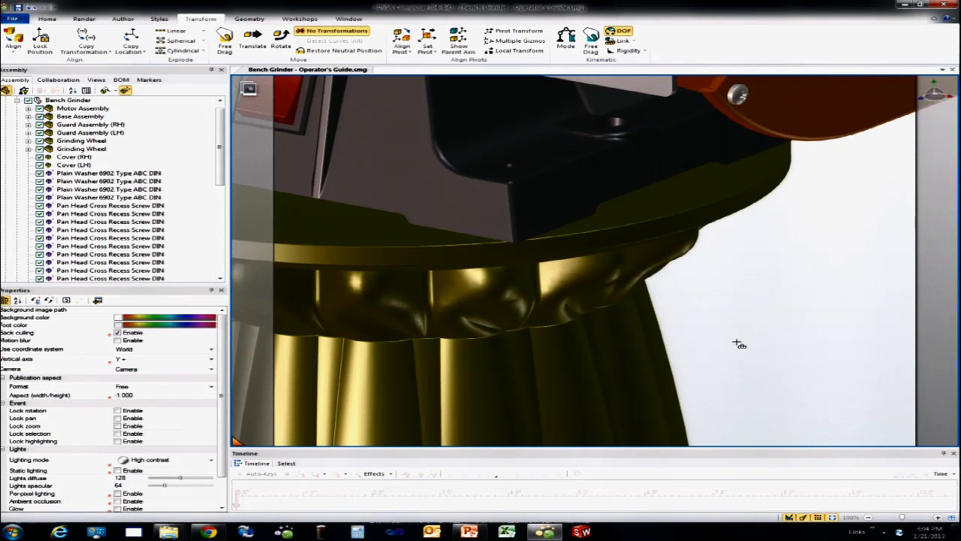
Step: Orient the pillar-mounted grinder to face forward, seen slightly from above, and capture it as a new view
double_click(757, 273)
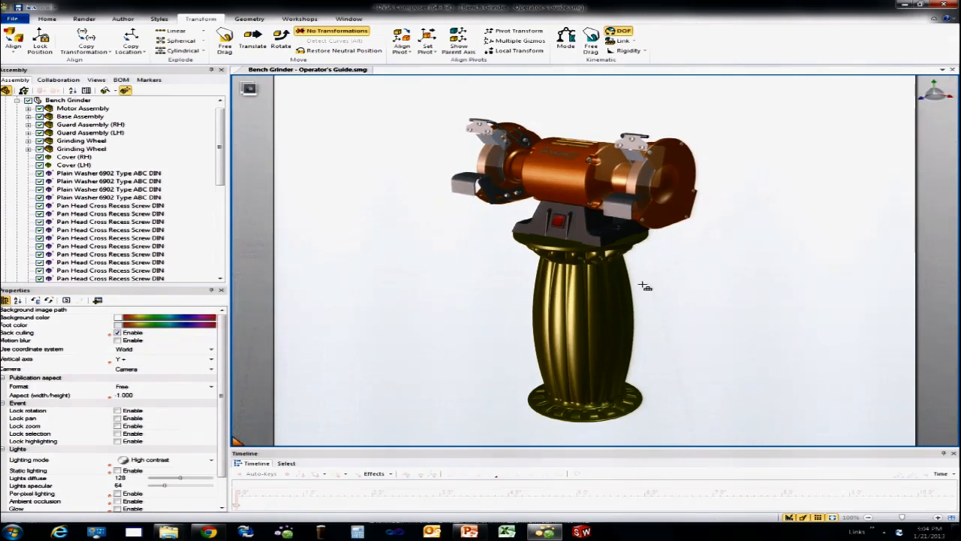
middle_drag(600, 107, 602, 165)
scroll(602, 165, up, 5)
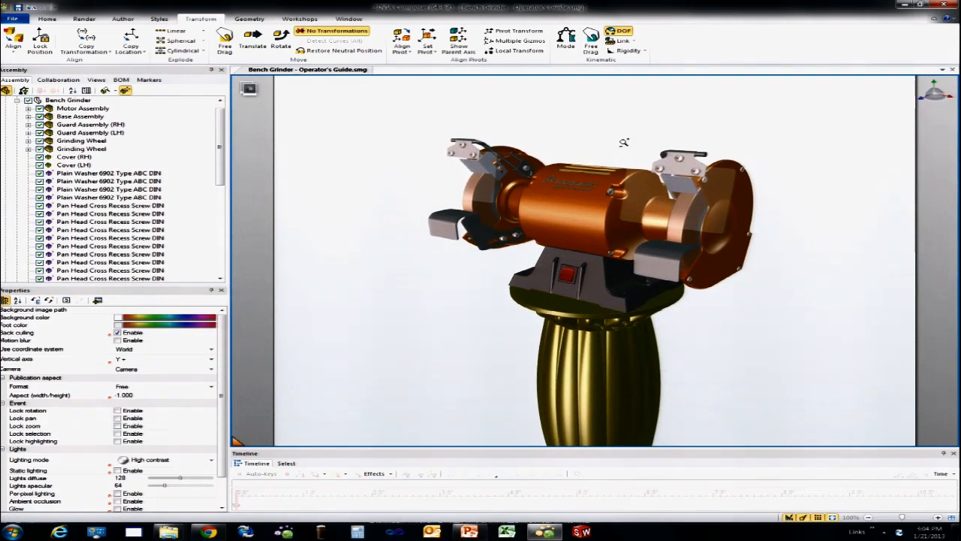
right_drag(618, 146, 624, 156)
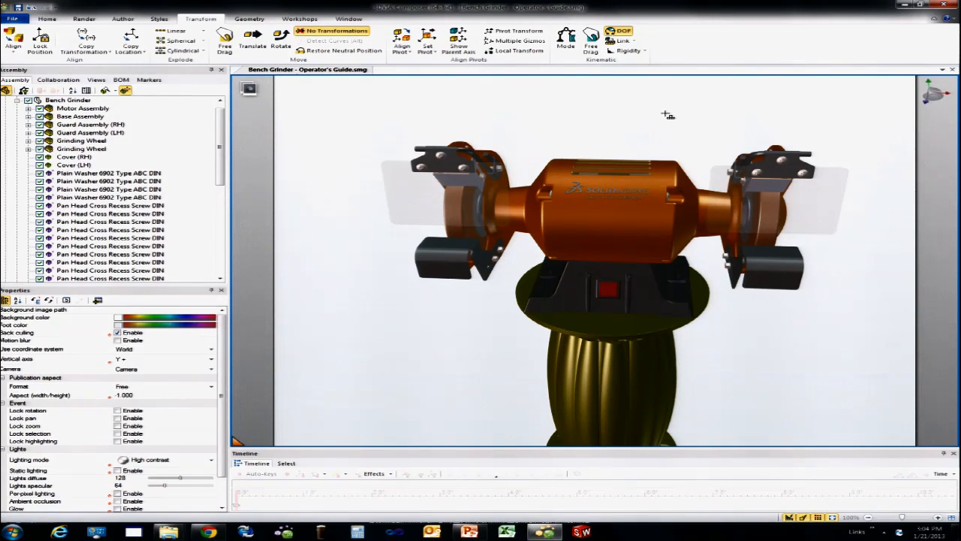
click(97, 80)
click(6, 90)
Step: Restore View 3 of the grinder in the viewport
scroll(181, 199, up, 2)
scroll(188, 210, down, 2)
drag(51, 151, 362, 150)
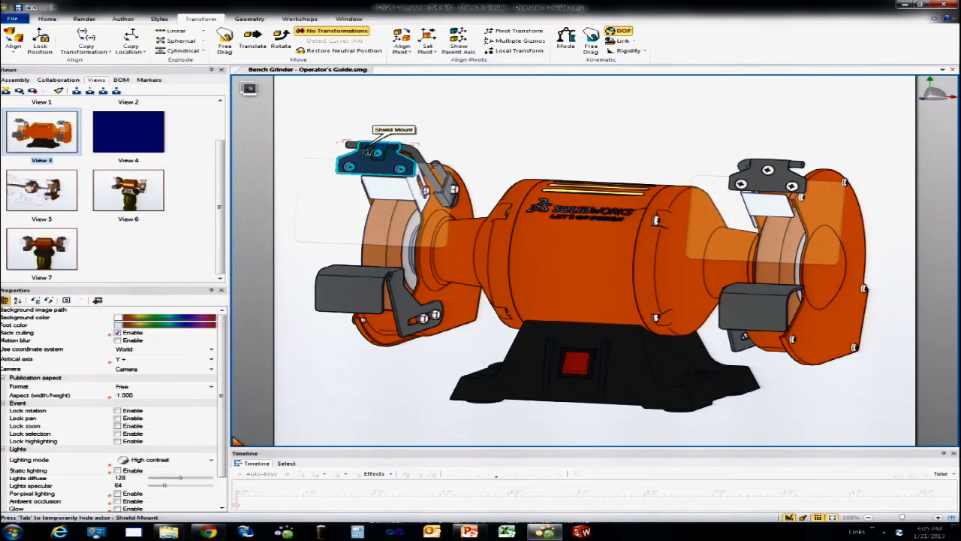
Step: Switch to the PowerPoint slide show and advance to the "Leverage the Techniques" slide
key(alt+Tab)
key(alt+Tab)
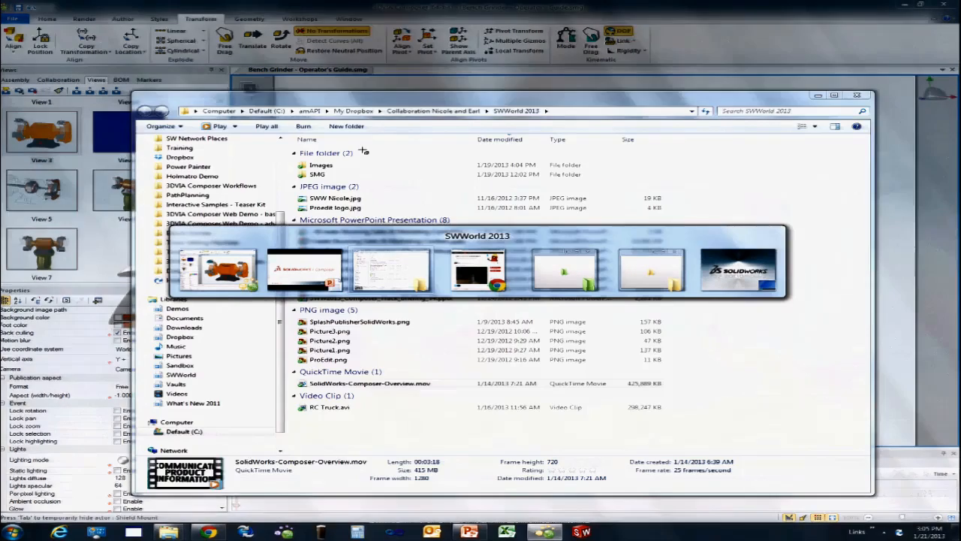
key(alt+shift+Tab)
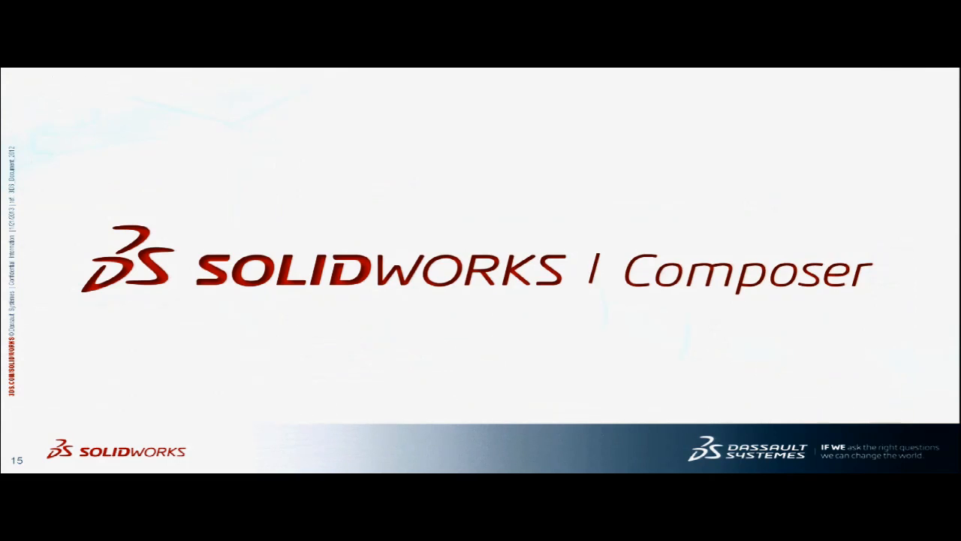
key(Right)
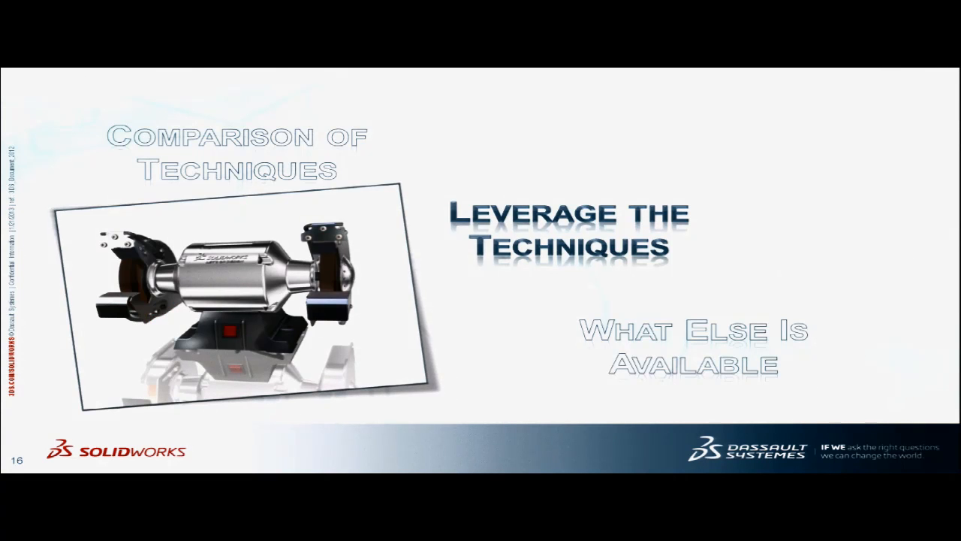
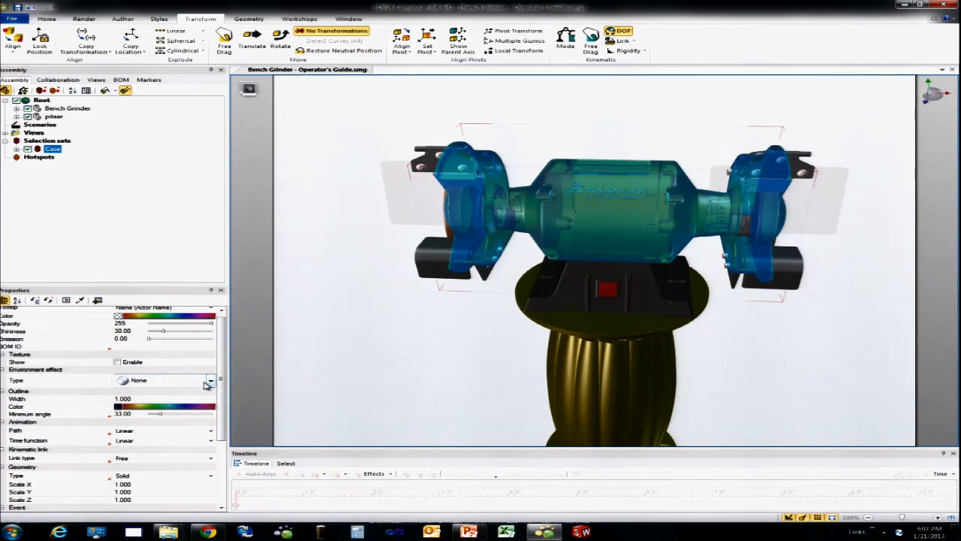
Step: Set the Case selection set's environment effect to Aluminum and capture the grinder at a slight angle as a new view
click(210, 381)
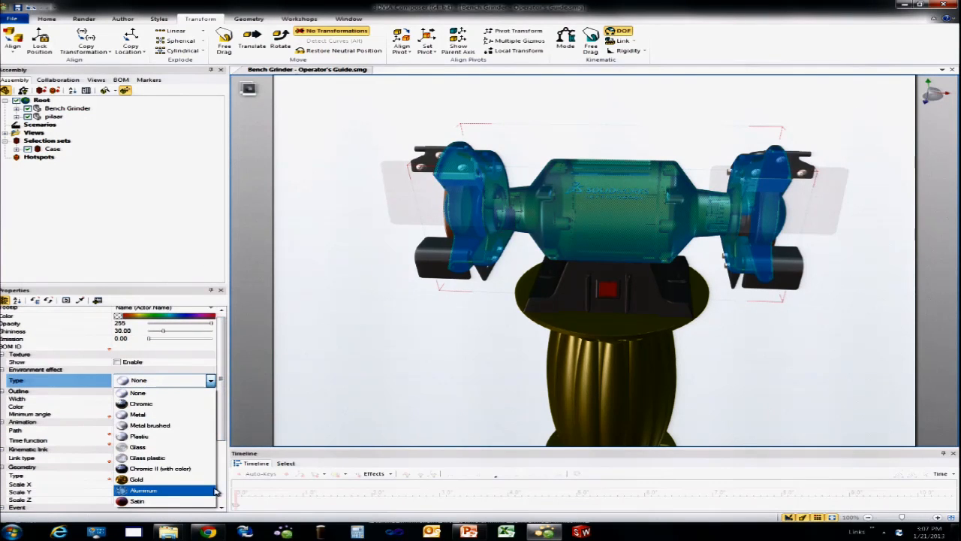
click(213, 490)
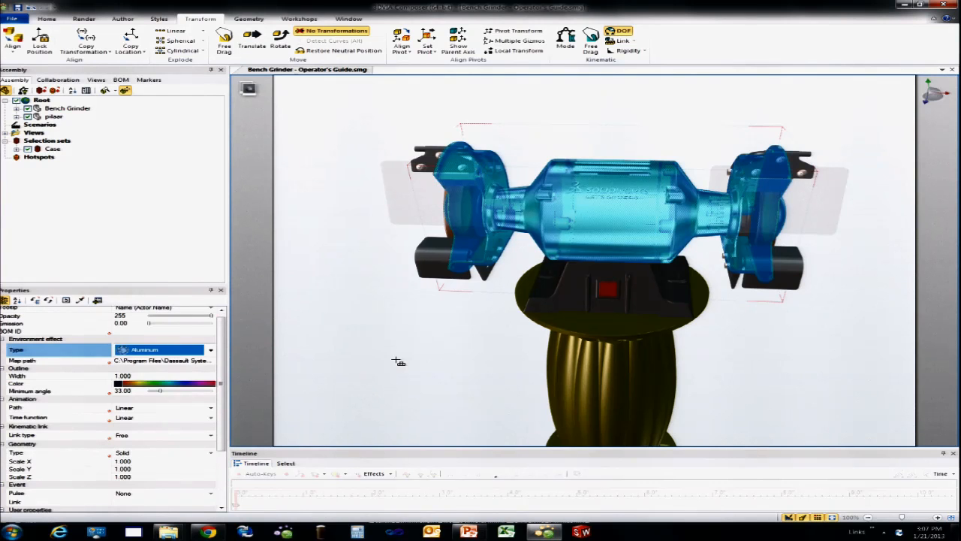
click(398, 361)
mouse_move(397, 358)
mouse_down()
mouse_move(382, 343)
mouse_move(378, 350)
mouse_move(388, 349)
mouse_up()
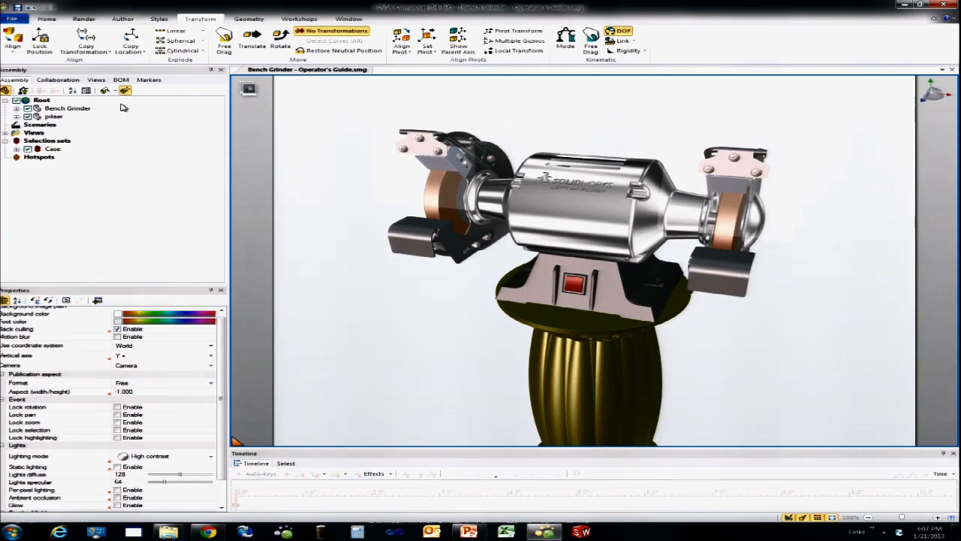
click(96, 80)
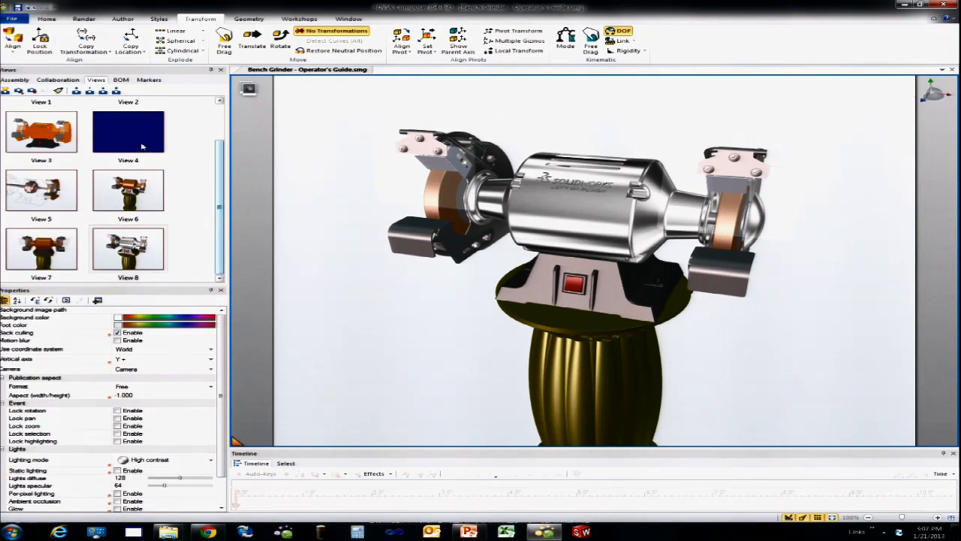
Step: Replace the Case selection set's environment map with CourtYard.tga from the vault's Maps folder
click(15, 80)
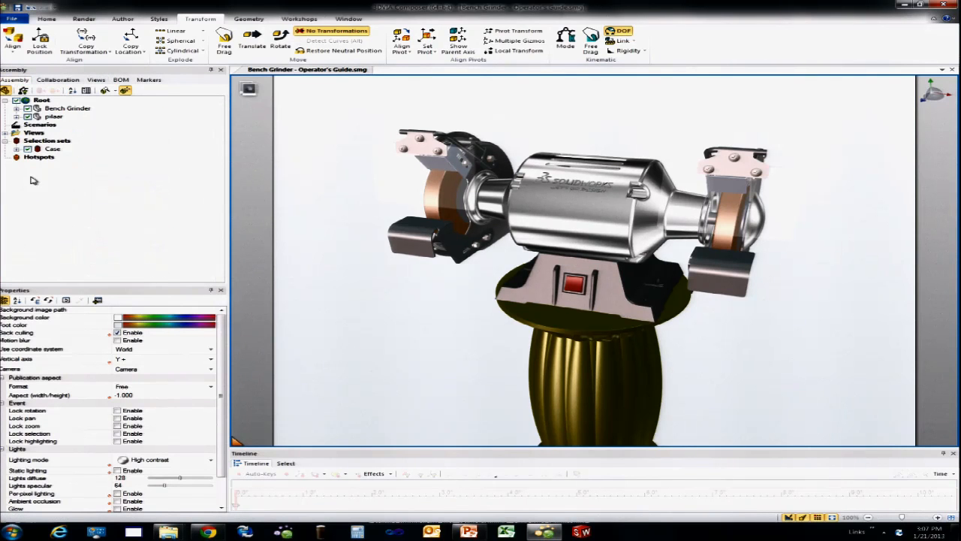
click(48, 150)
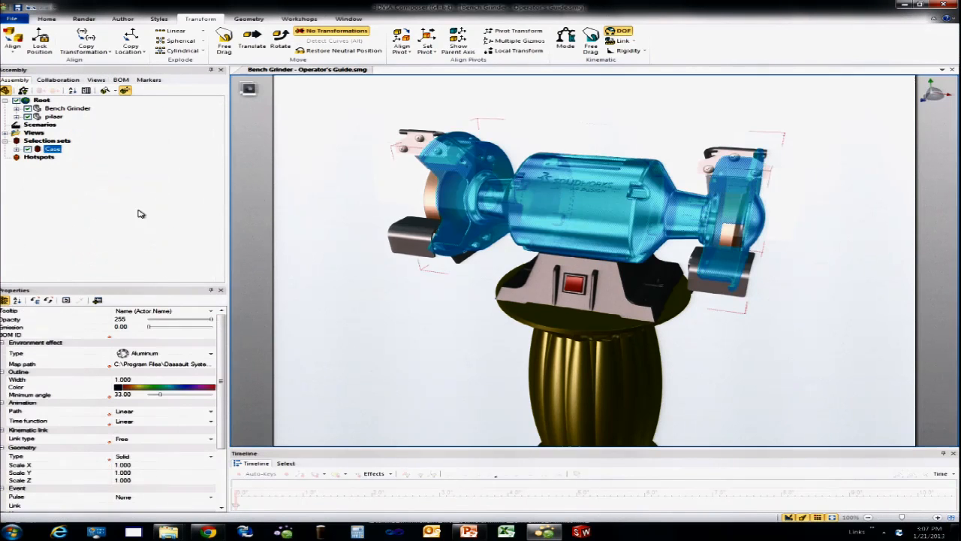
click(211, 365)
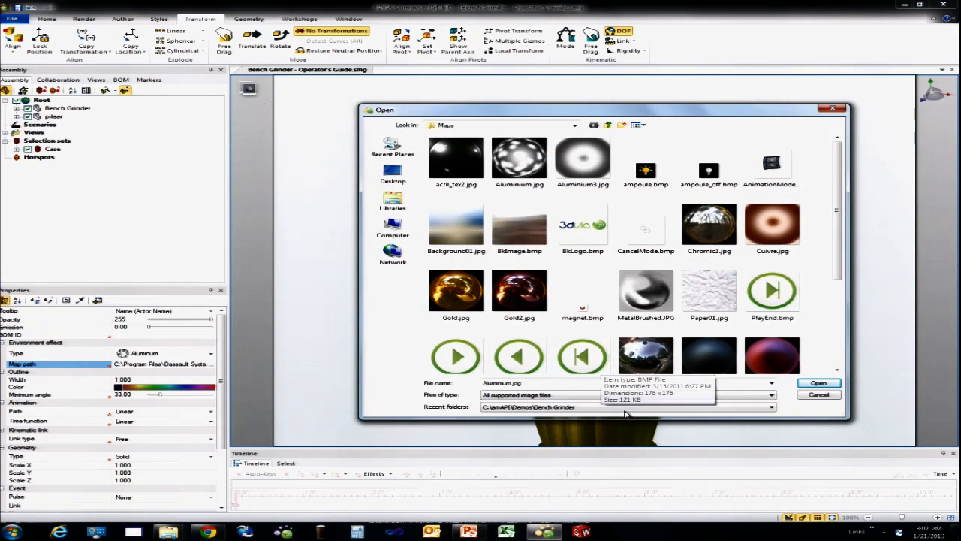
click(692, 408)
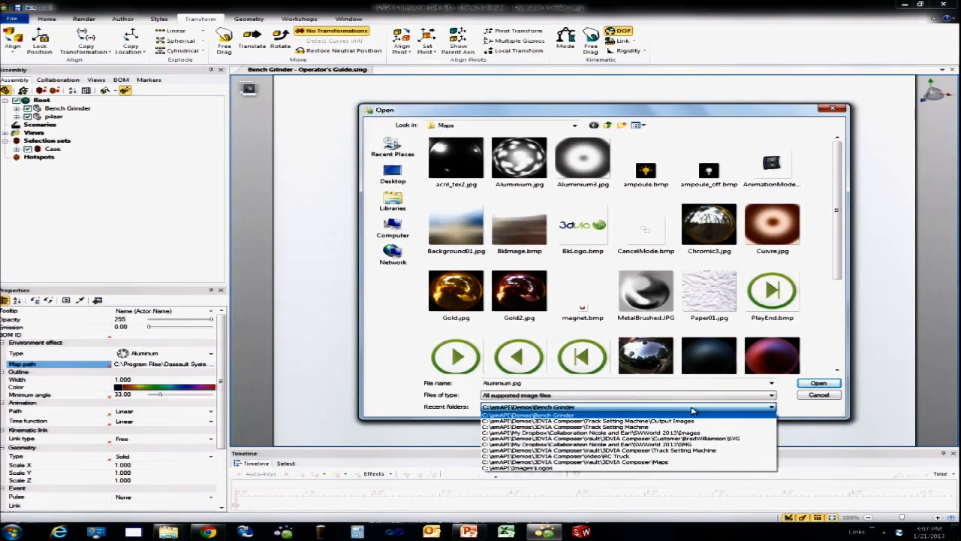
click(685, 461)
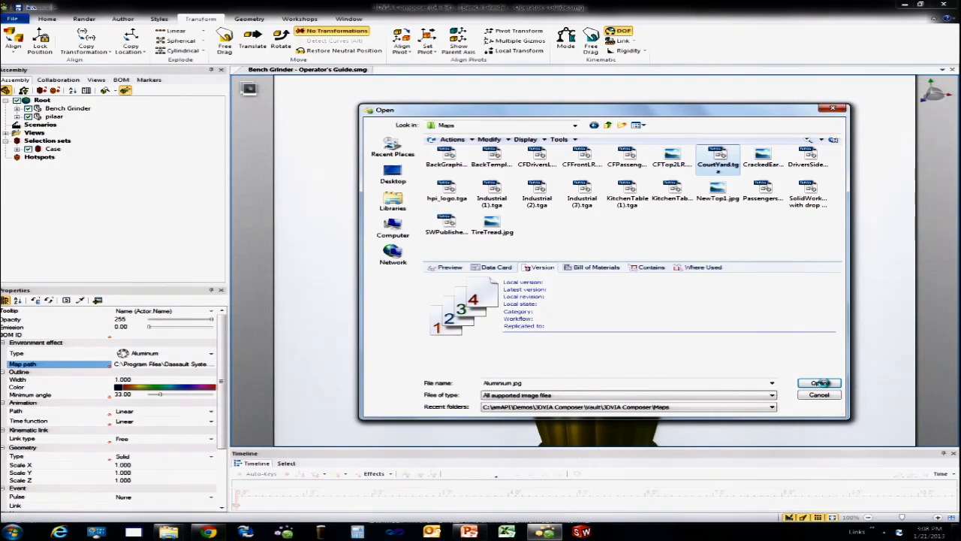
click(821, 383)
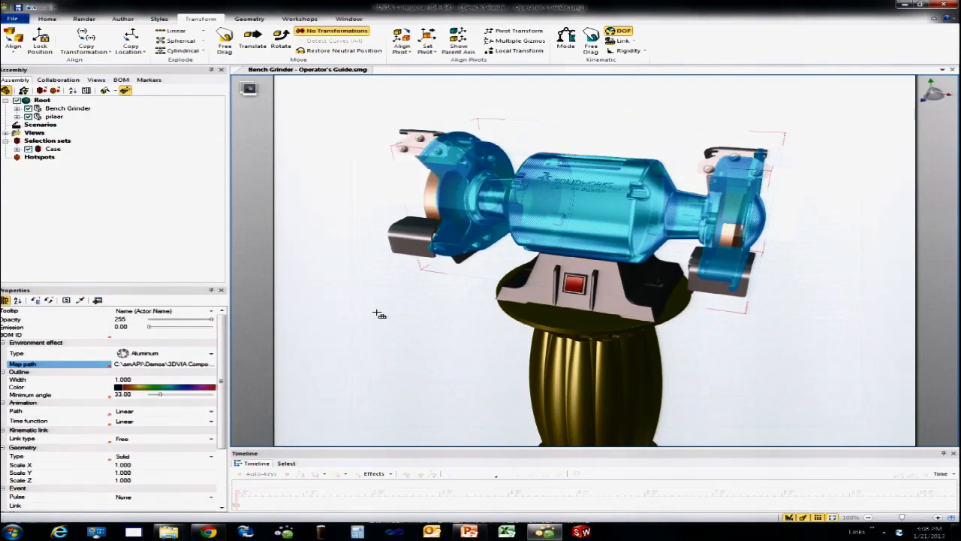
click(378, 314)
mouse_move(376, 313)
mouse_down()
mouse_move(464, 308)
mouse_move(368, 319)
mouse_up()
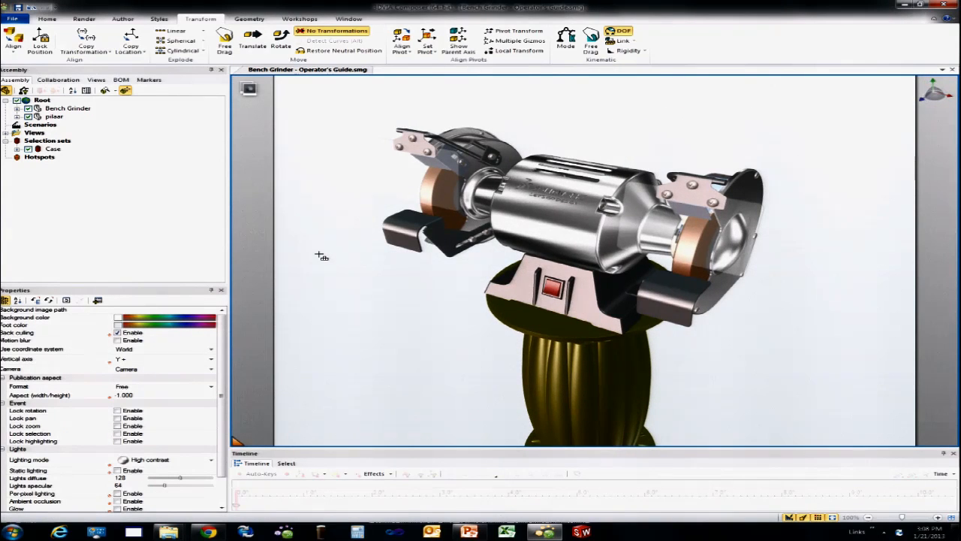
Step: Reapply CourtYard.tga as the environment map of the motor's Body
click(533, 248)
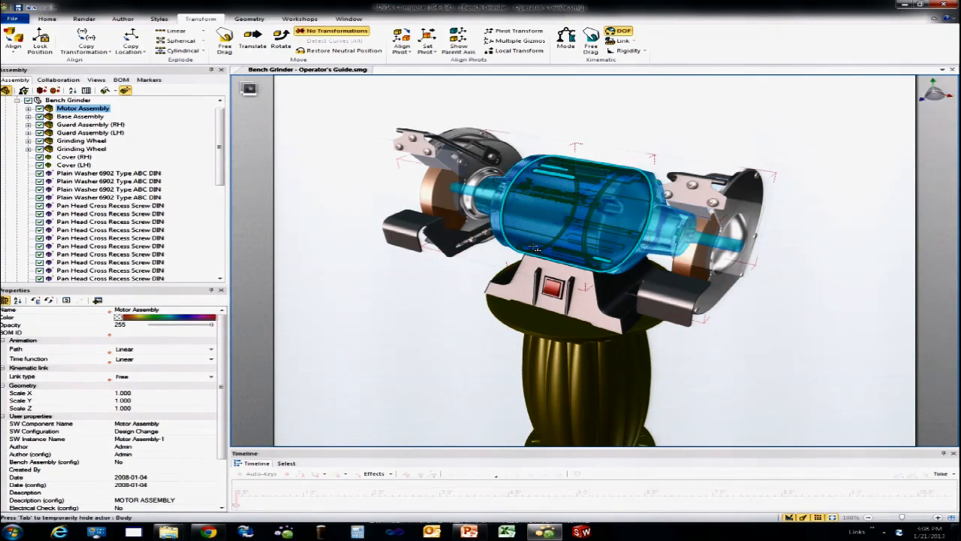
click(312, 186)
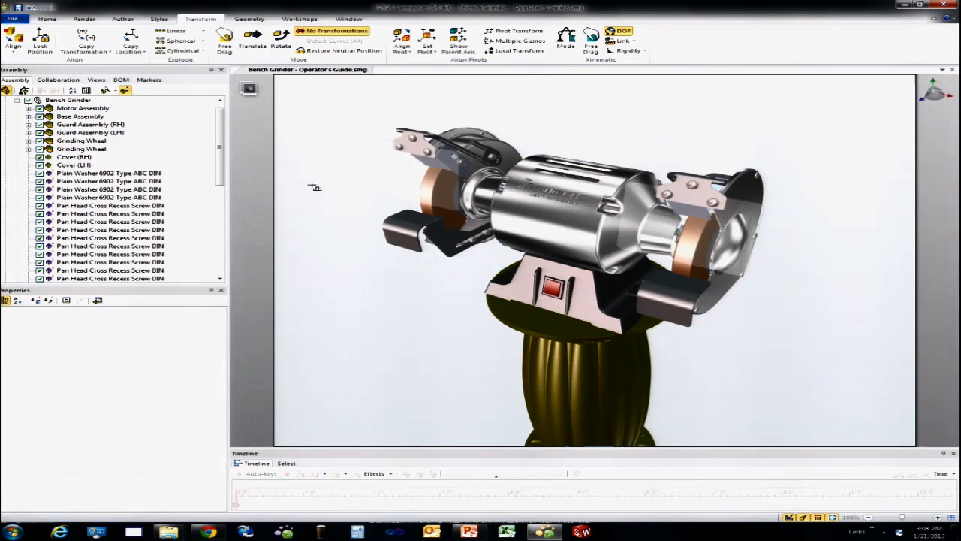
click(532, 212)
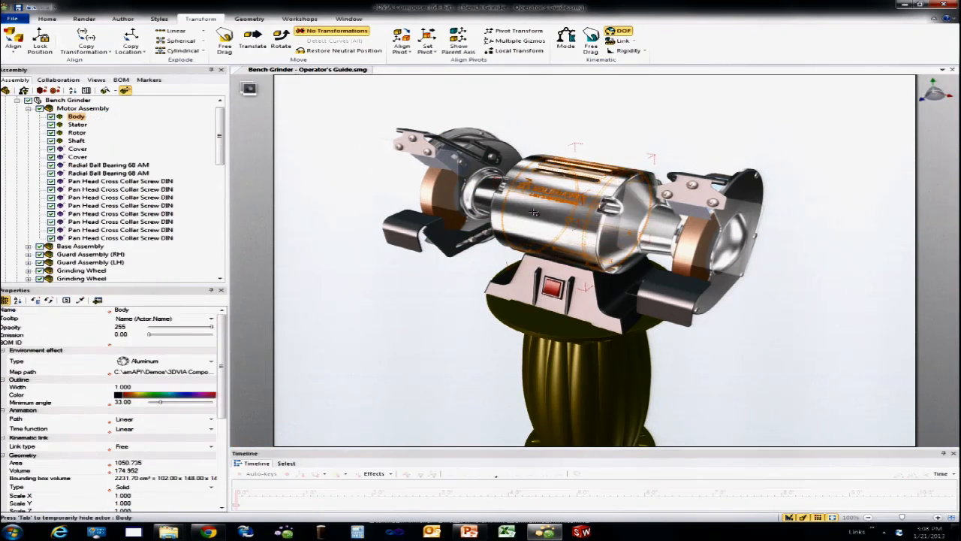
click(214, 373)
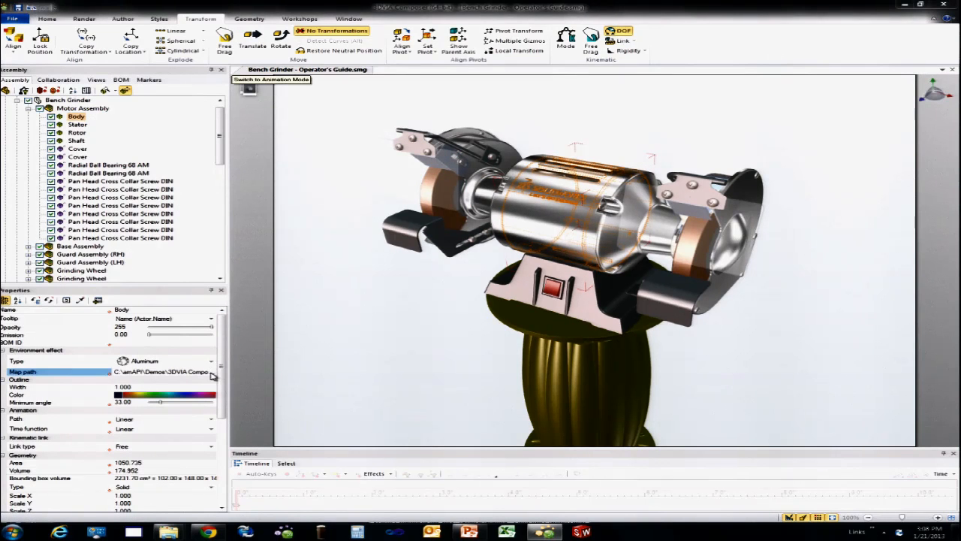
click(213, 373)
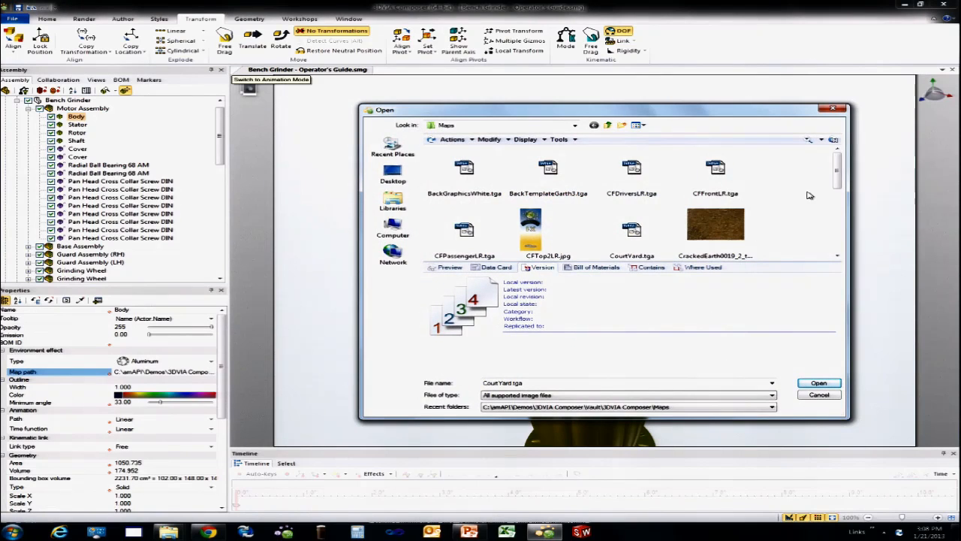
drag(835, 182, 835, 200)
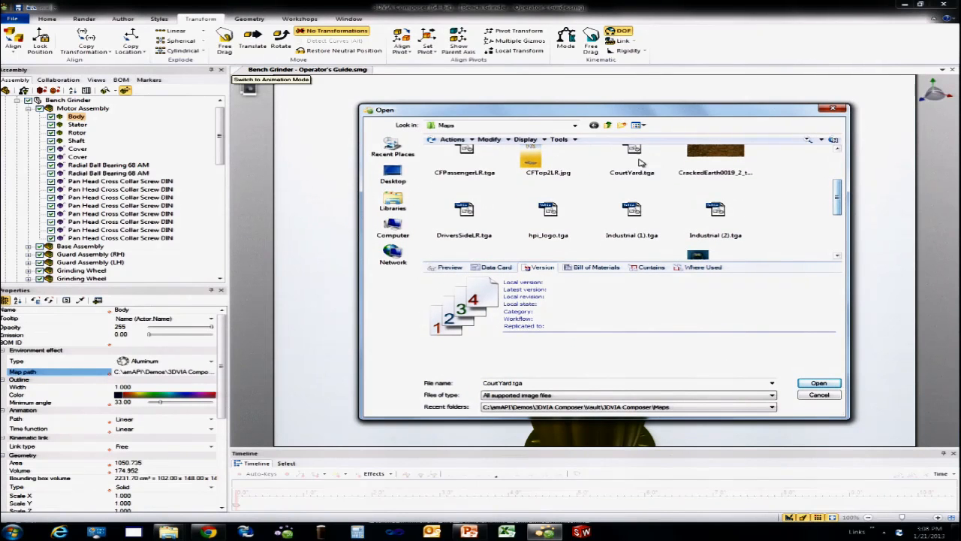
click(817, 385)
click(391, 296)
mouse_move(403, 292)
right_down()
mouse_move(406, 302)
mouse_move(438, 260)
mouse_move(463, 271)
mouse_move(440, 260)
mouse_move(399, 281)
mouse_move(421, 290)
right_up()
Step: Set the environment effect of the grinder's Base to Chromic
click(548, 296)
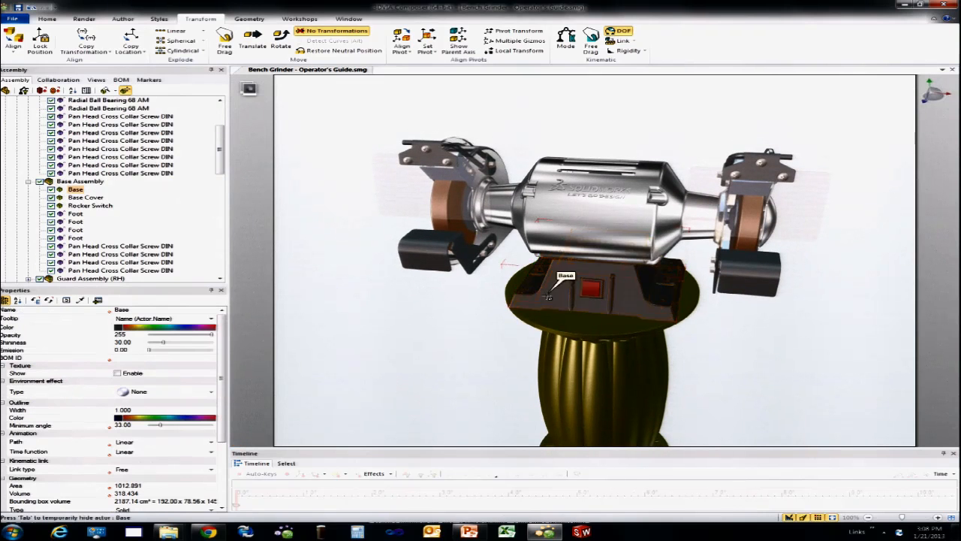
click(211, 392)
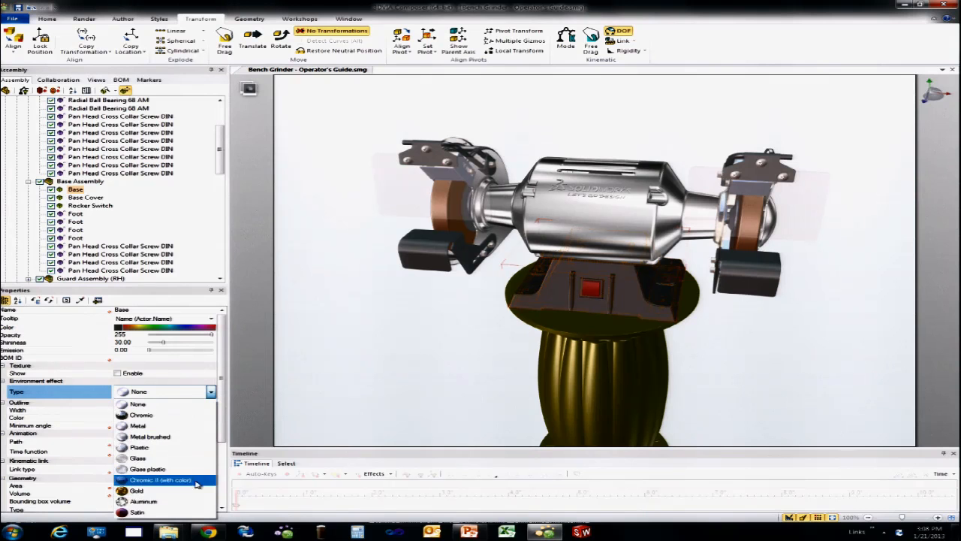
click(181, 415)
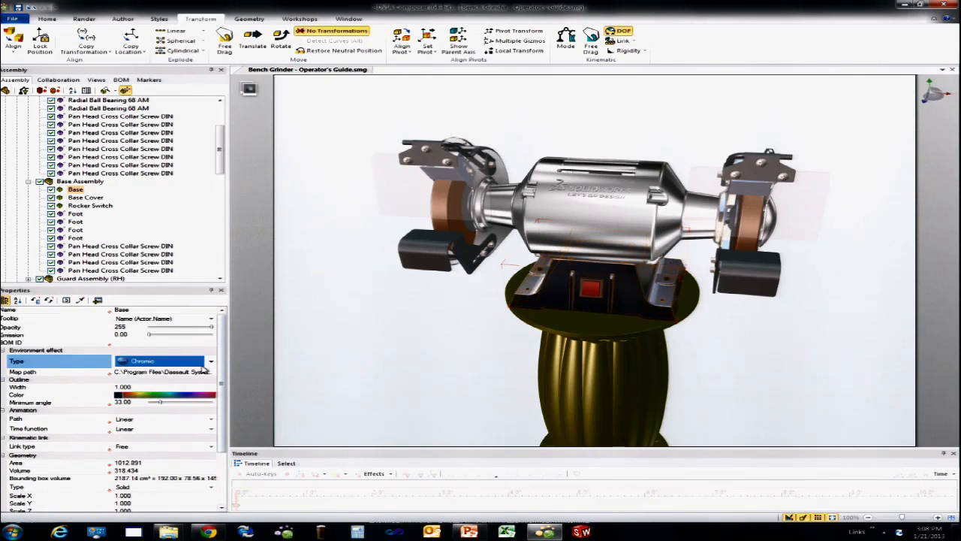
Step: Change the Base's chrome environment map to DriversSideLR.tga from the vault's Maps folder and inspect the reflections from several angles
click(209, 372)
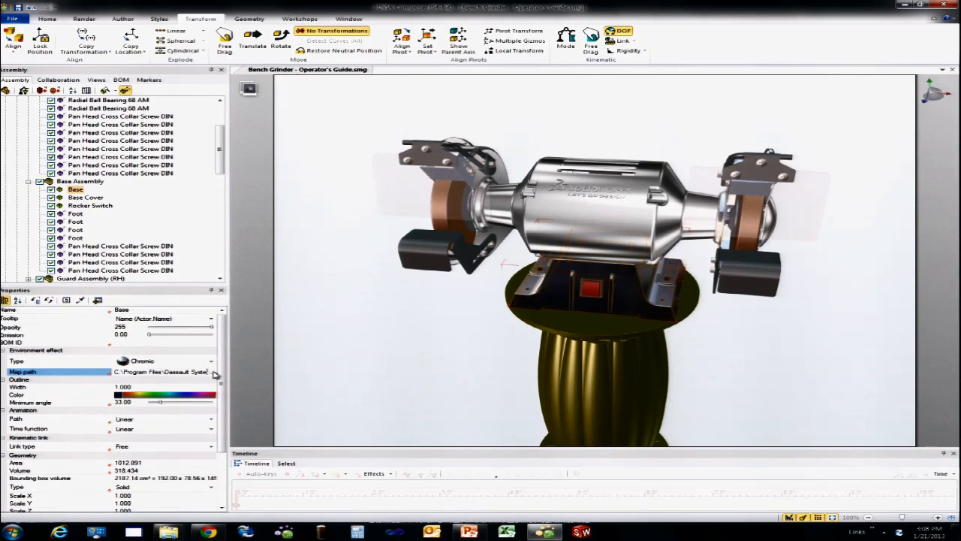
click(214, 373)
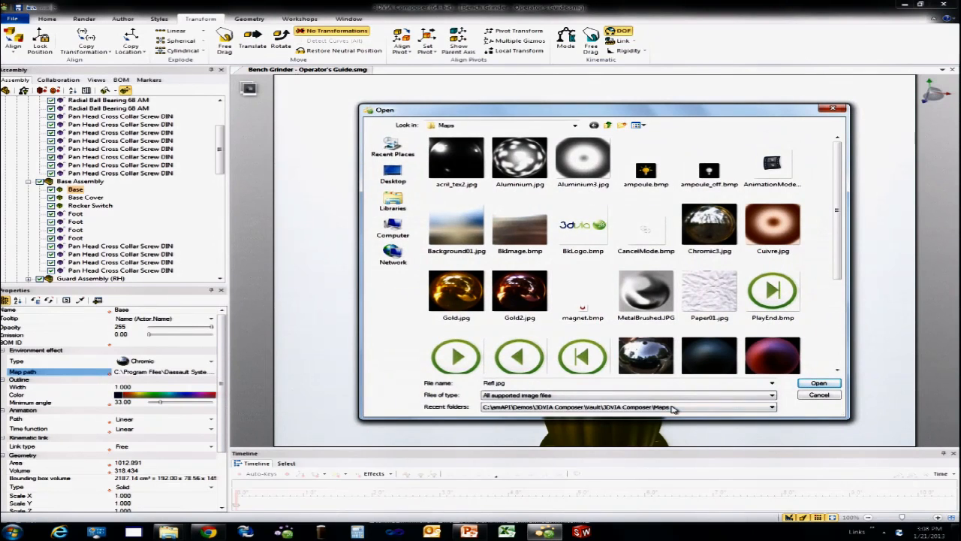
click(670, 406)
click(636, 455)
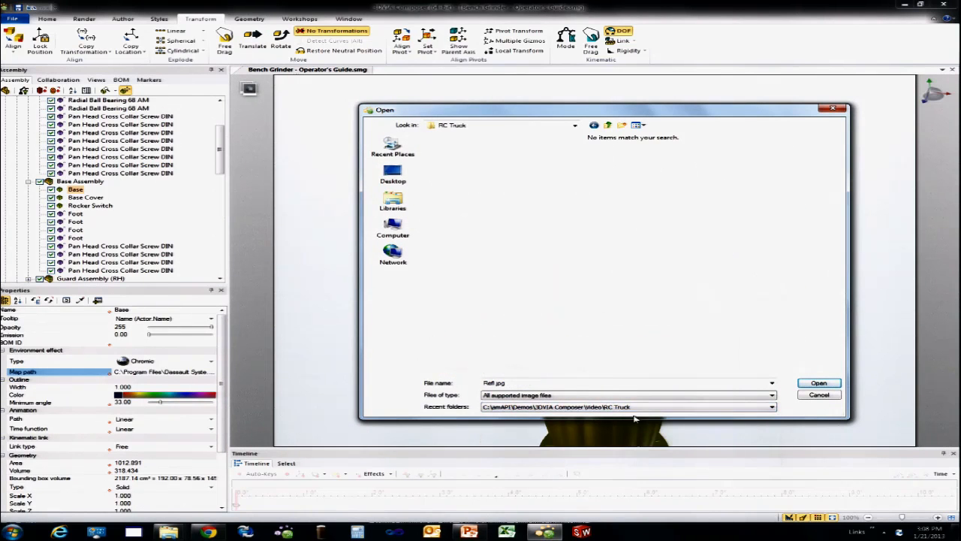
click(607, 125)
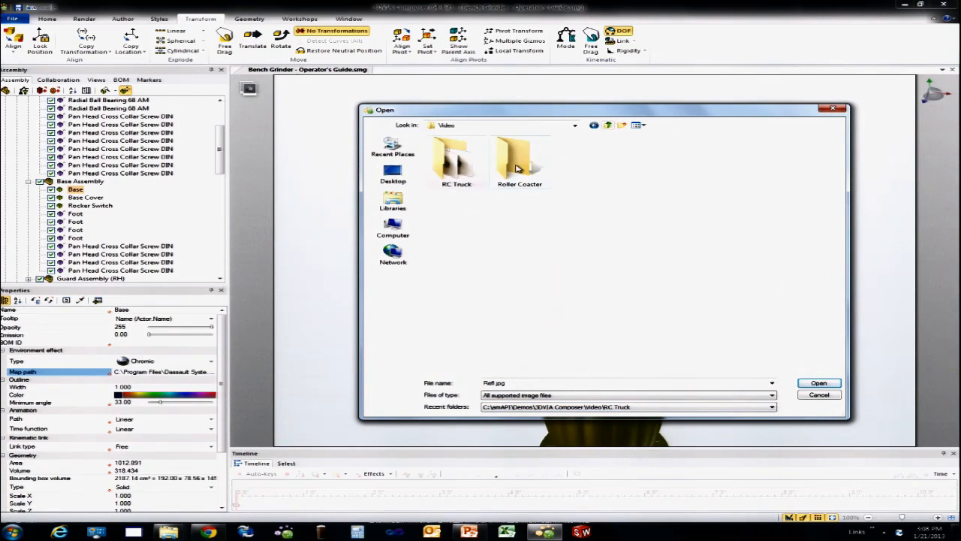
click(609, 126)
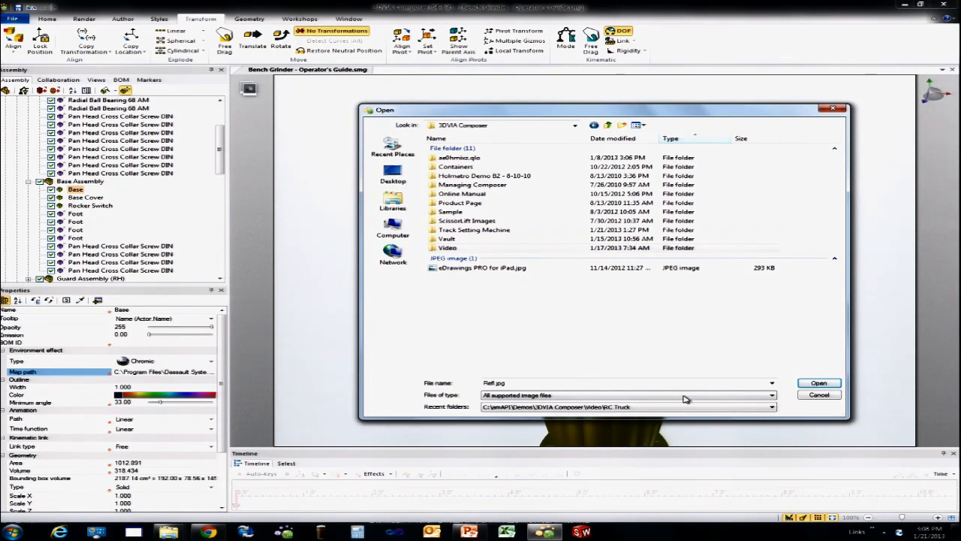
click(772, 408)
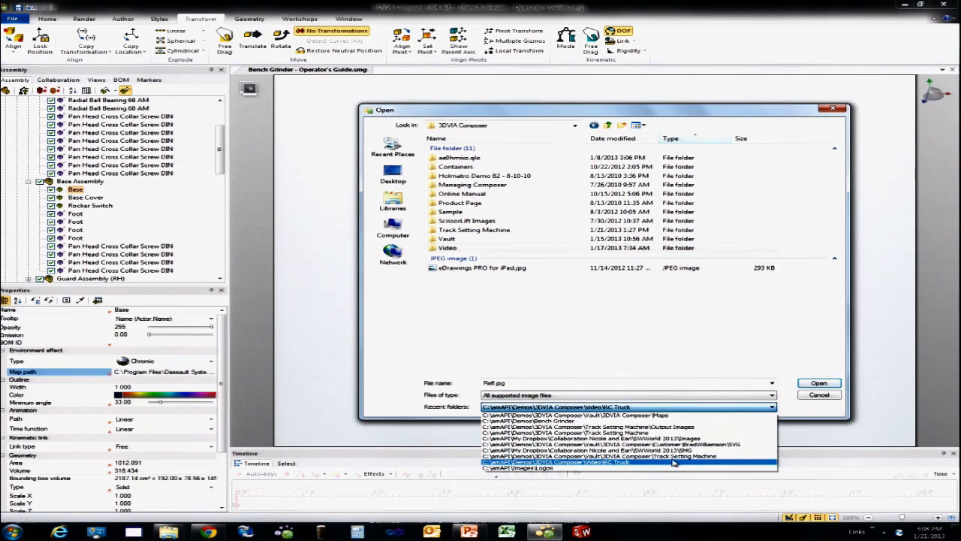
click(668, 414)
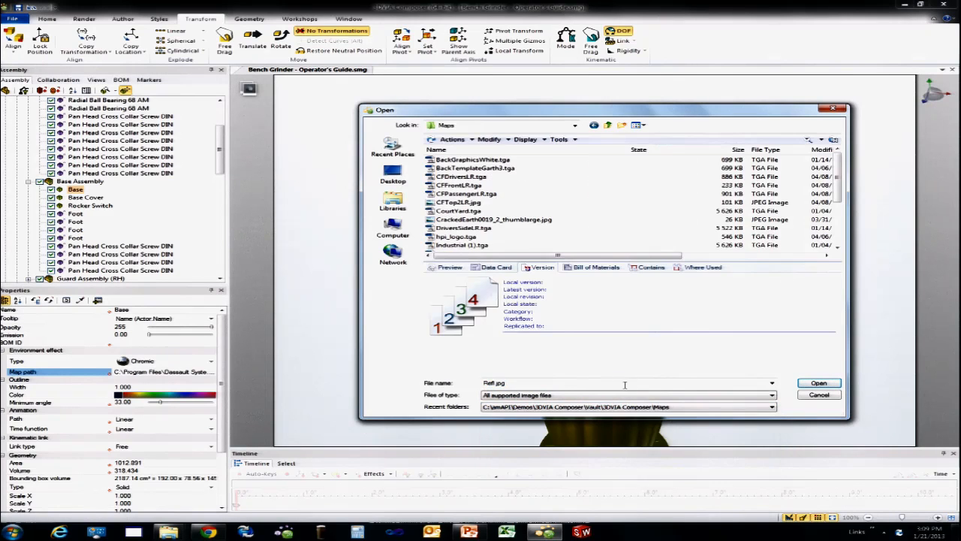
click(487, 229)
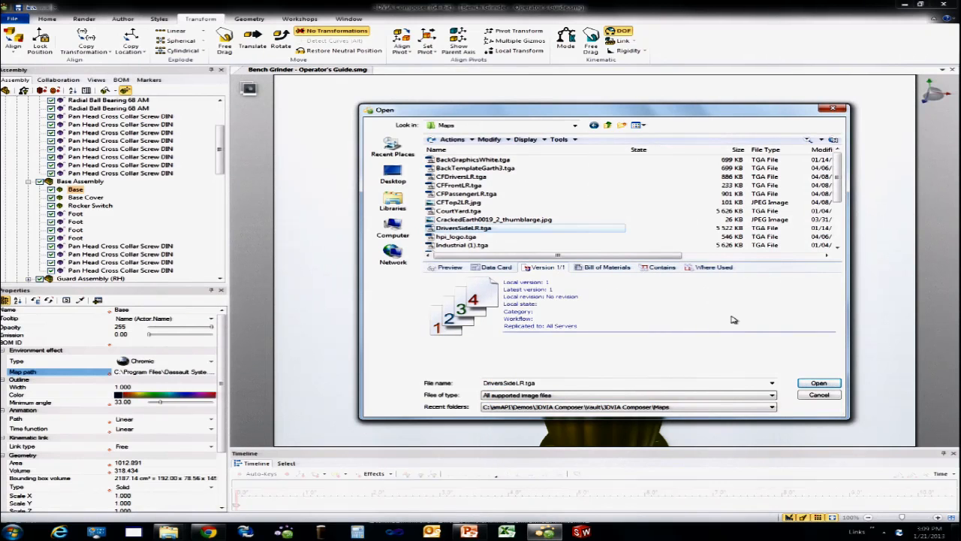
click(819, 384)
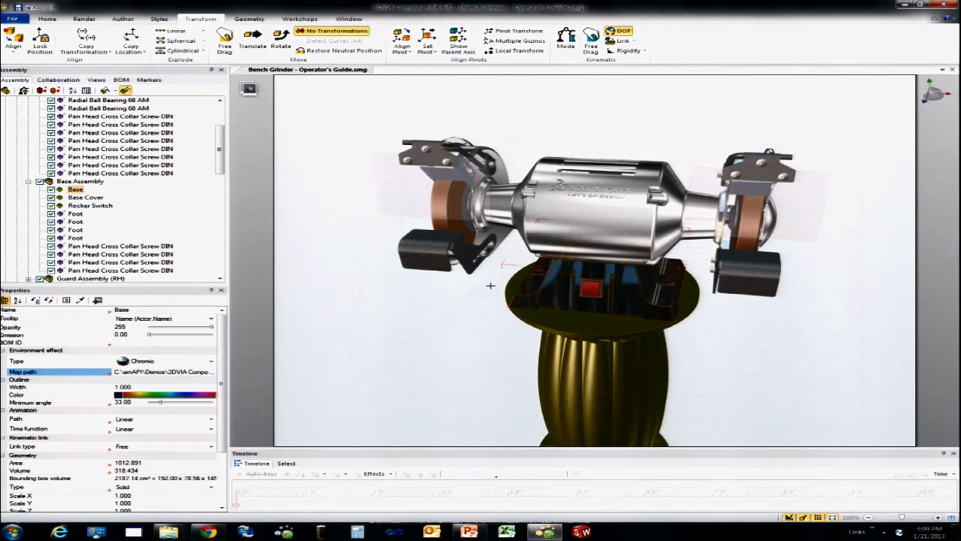
right_drag(461, 298, 629, 313)
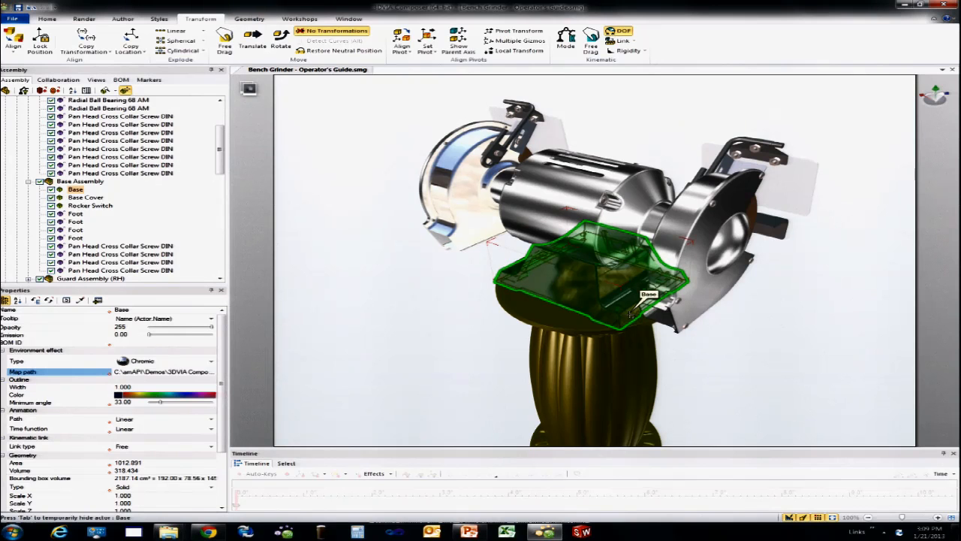
right_drag(569, 295, 526, 278)
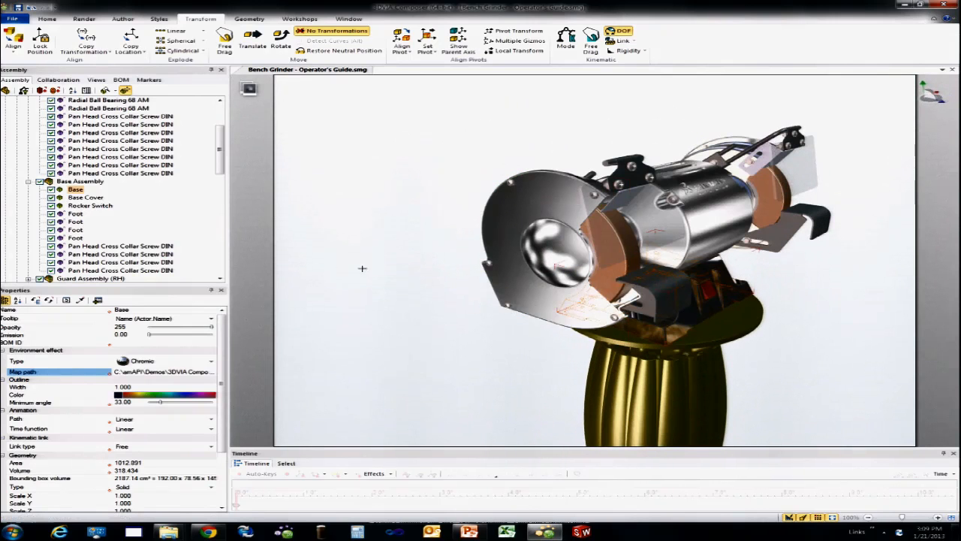
Step: Restore View 7 without saving the current view, and turn the pillar-mounted grinder to a slight angle
click(96, 80)
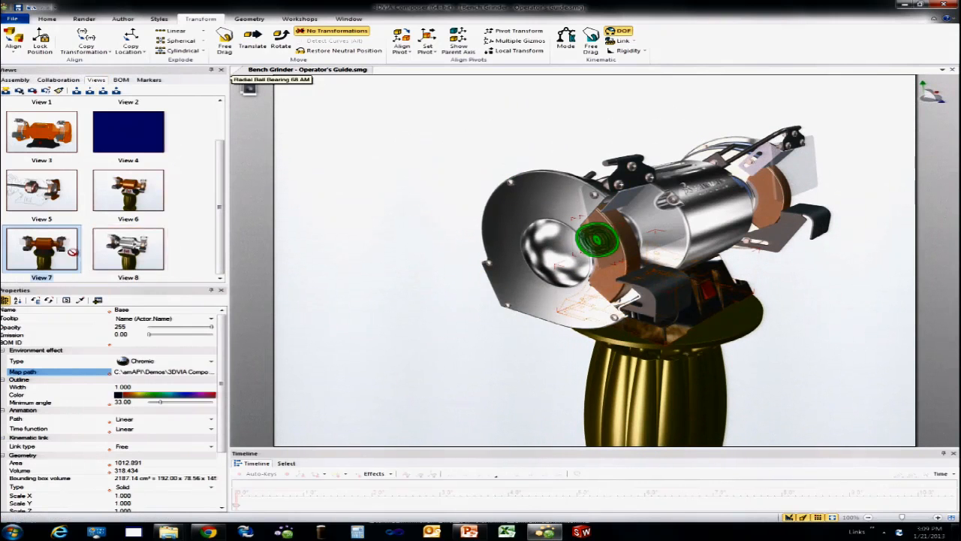
click(38, 259)
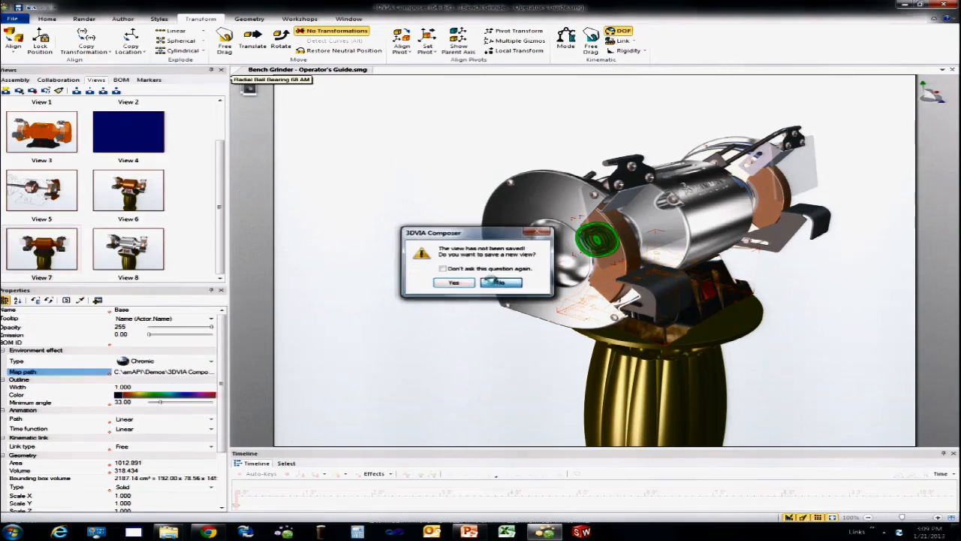
click(499, 282)
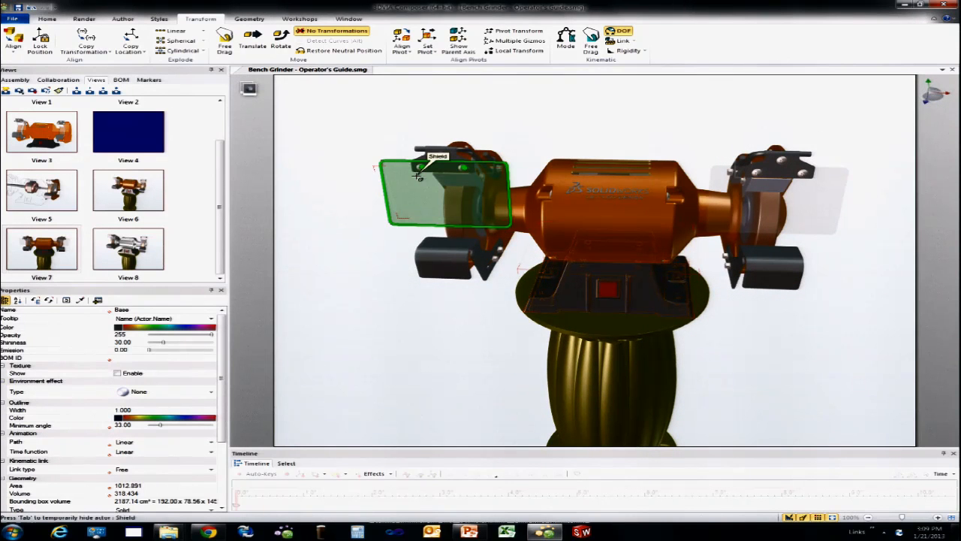
click(399, 337)
mouse_move(402, 336)
mouse_down()
mouse_move(413, 331)
mouse_move(392, 338)
mouse_up()
Step: Merge chisel.SLDPRT from the Bench Grinder folder into the current document
click(11, 18)
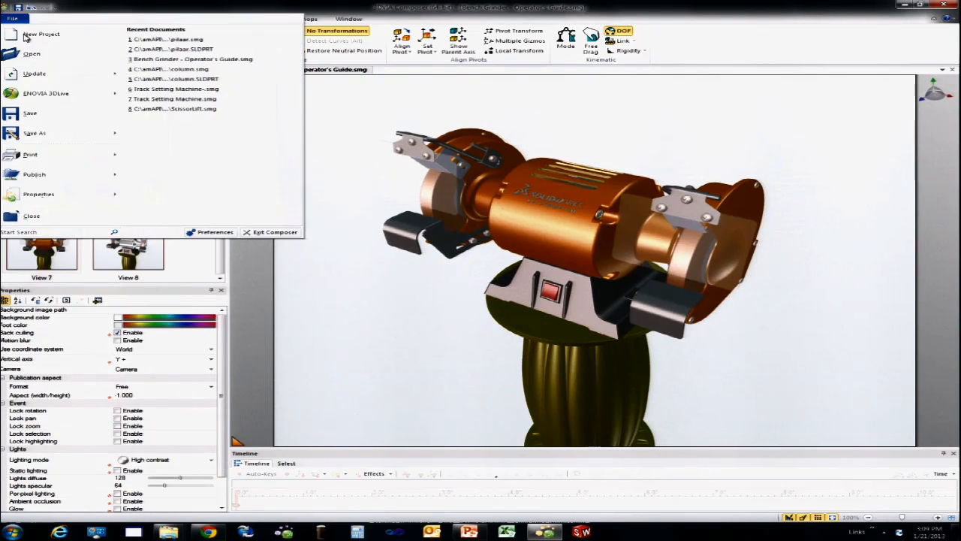
click(35, 57)
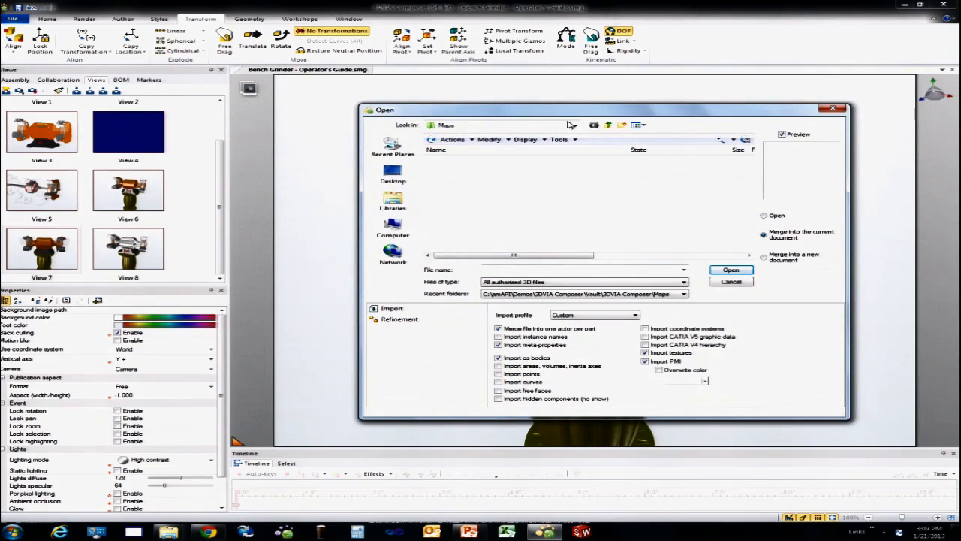
click(605, 297)
click(593, 305)
click(647, 234)
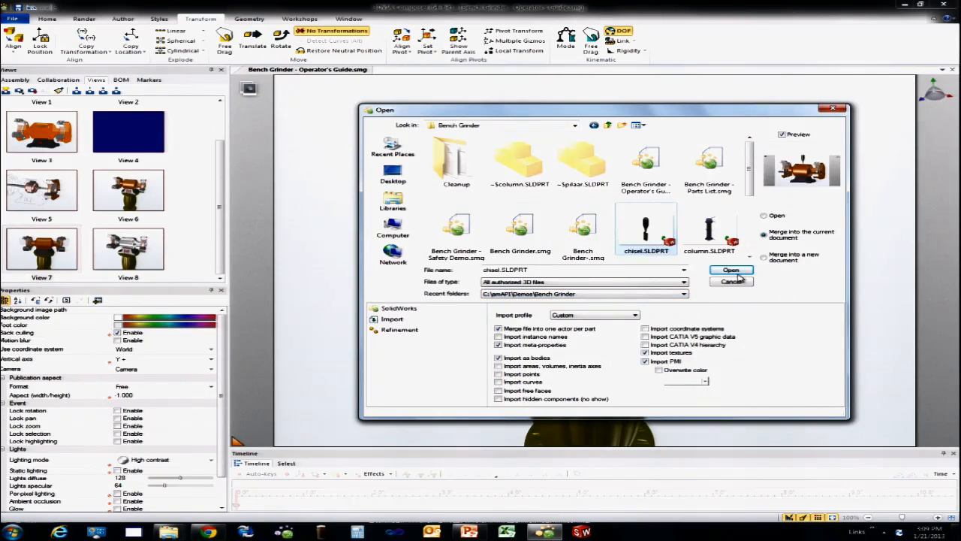
click(730, 270)
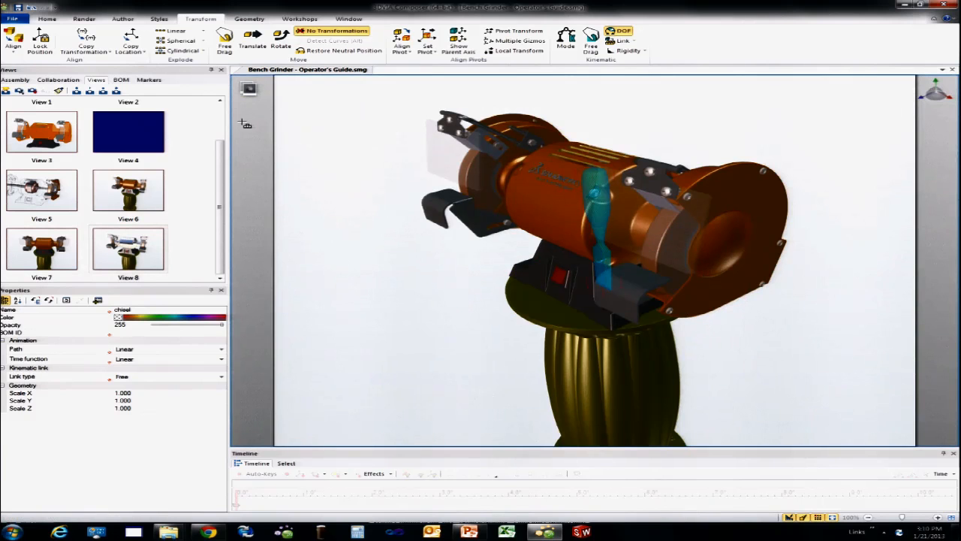
Step: Move the chisel out in front of the grinder and rotate it to lie nearly horizontal with its blade toward the machine
click(256, 45)
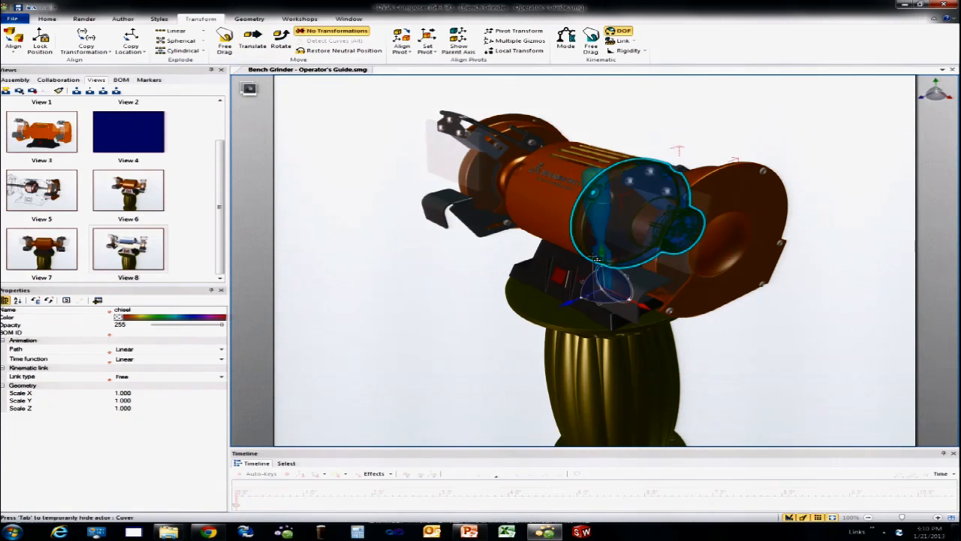
drag(586, 292, 460, 302)
click(281, 43)
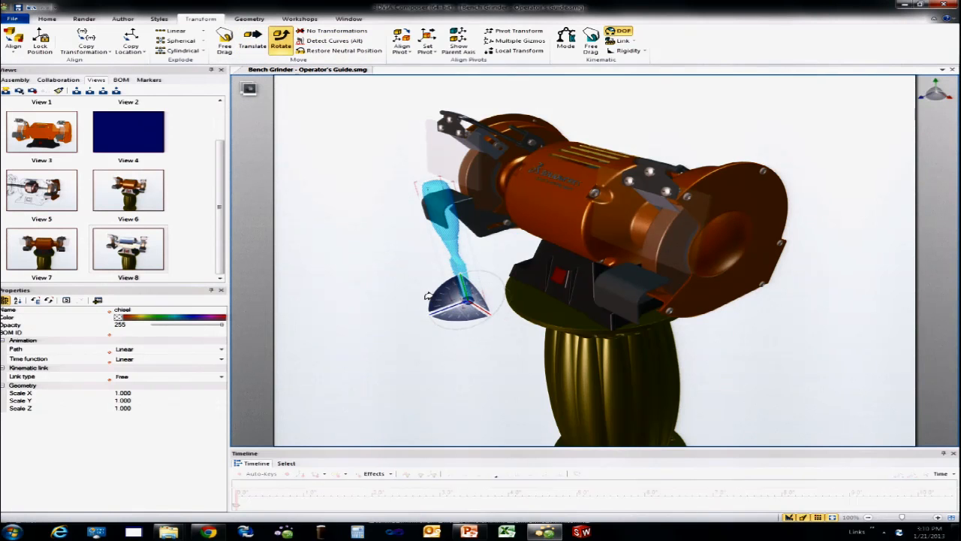
drag(430, 291, 402, 367)
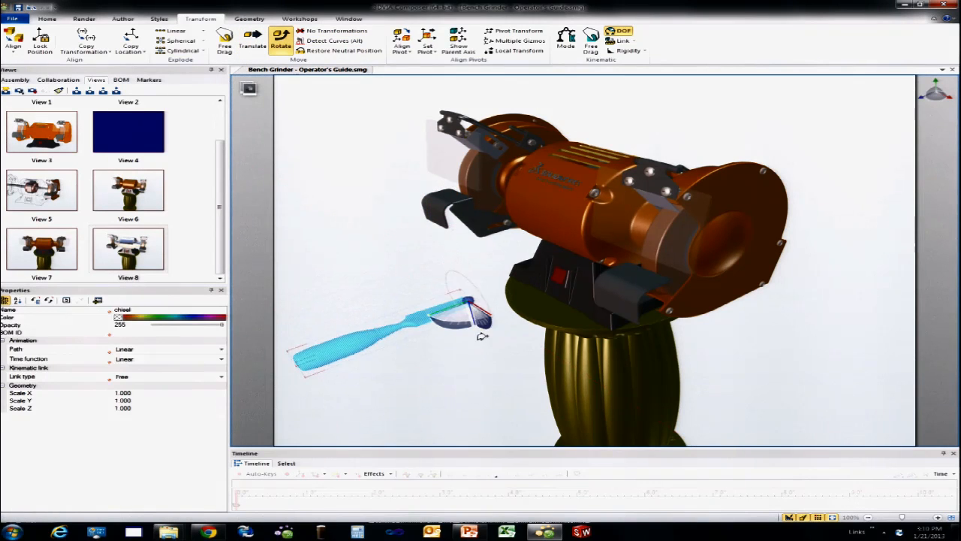
drag(482, 328, 443, 353)
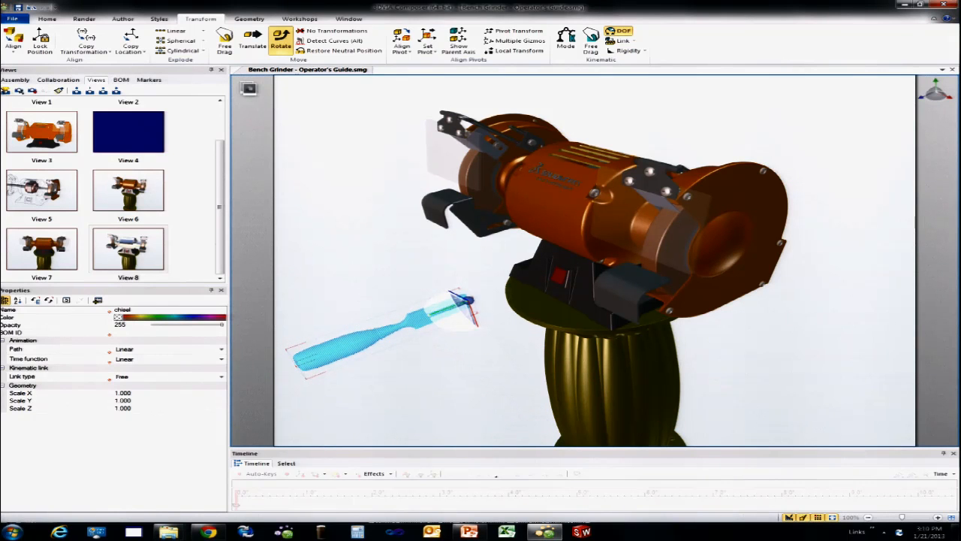
Step: Show the assembly structure and free-drag the chisel up to the height of the tool rests, blade toward the grinder
click(15, 80)
click(40, 132)
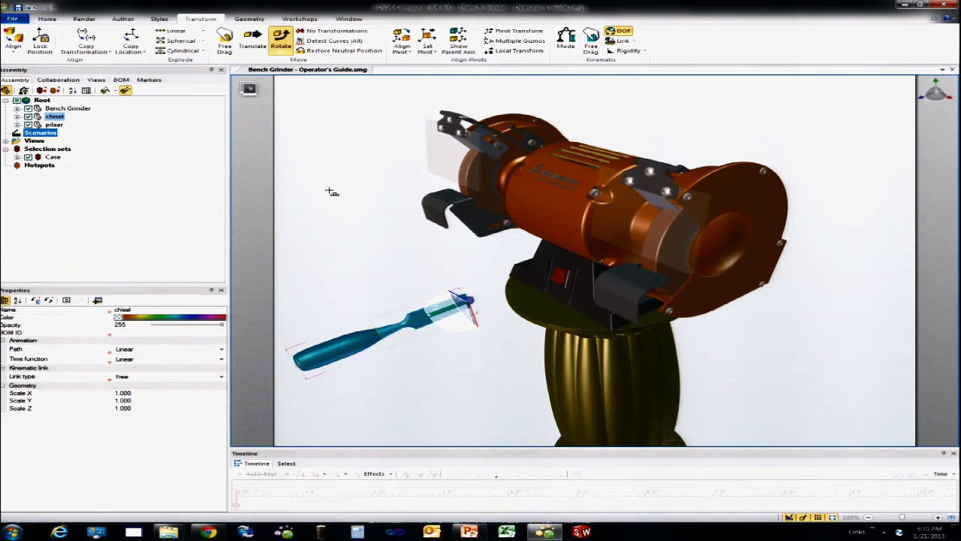
drag(357, 299, 405, 293)
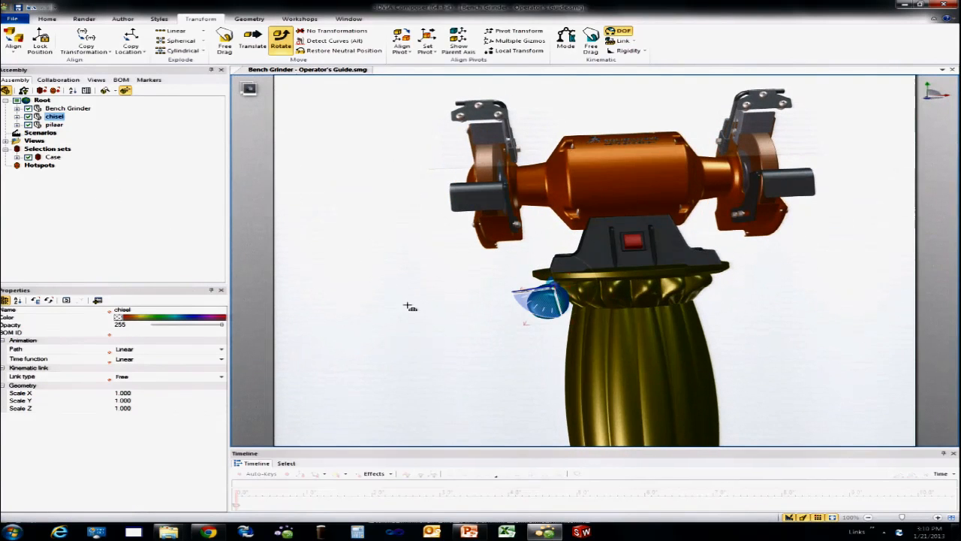
click(224, 41)
drag(546, 295, 740, 215)
right_drag(753, 215, 502, 225)
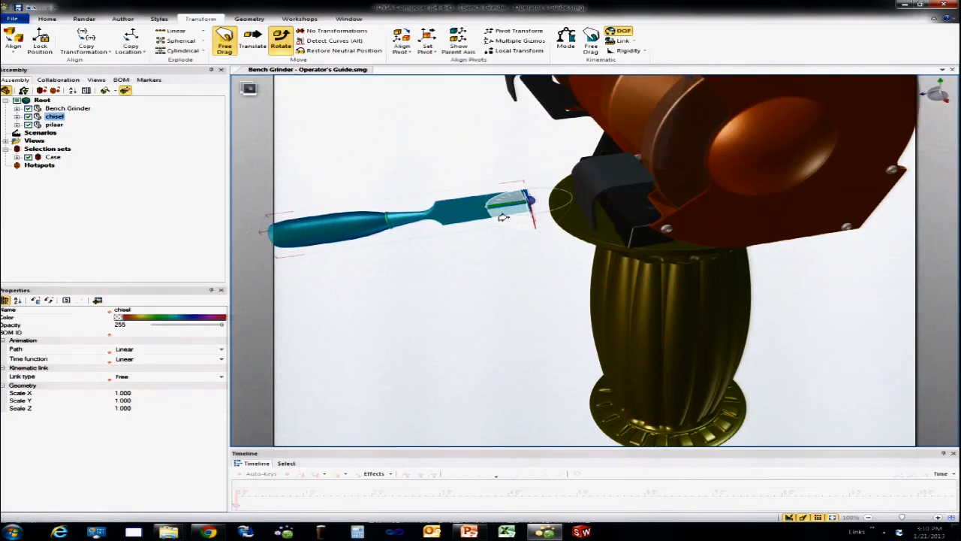
drag(472, 206, 585, 156)
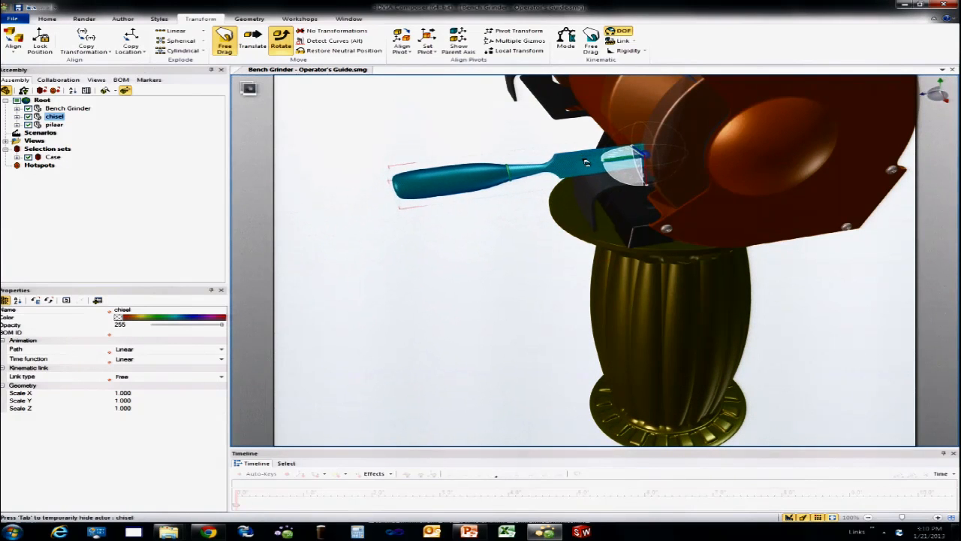
Step: Free-drag the chisel sideways in line with the right-hand grinding wheel, and pull it back in front of the wheel
click(423, 126)
right_drag(423, 127, 616, 153)
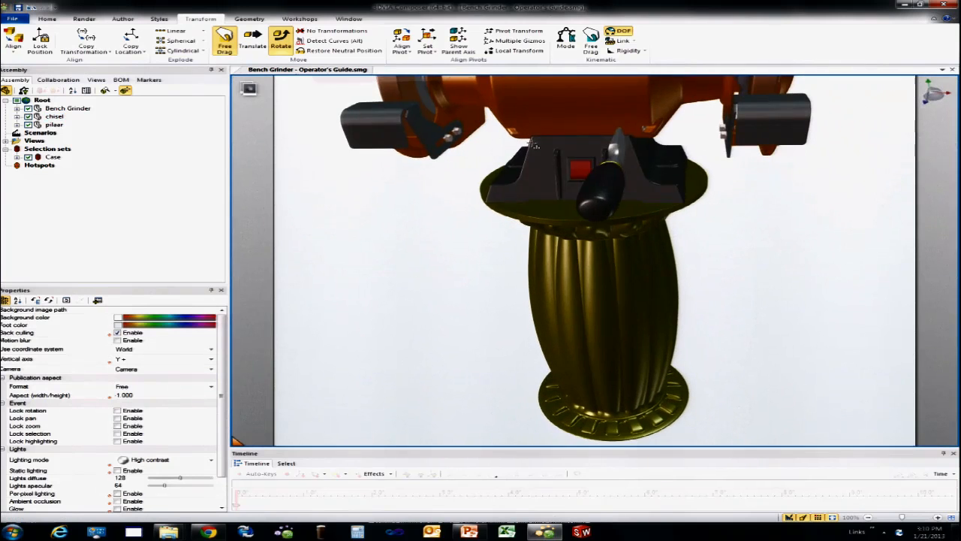
click(613, 160)
drag(613, 160, 779, 175)
right_drag(778, 175, 569, 118)
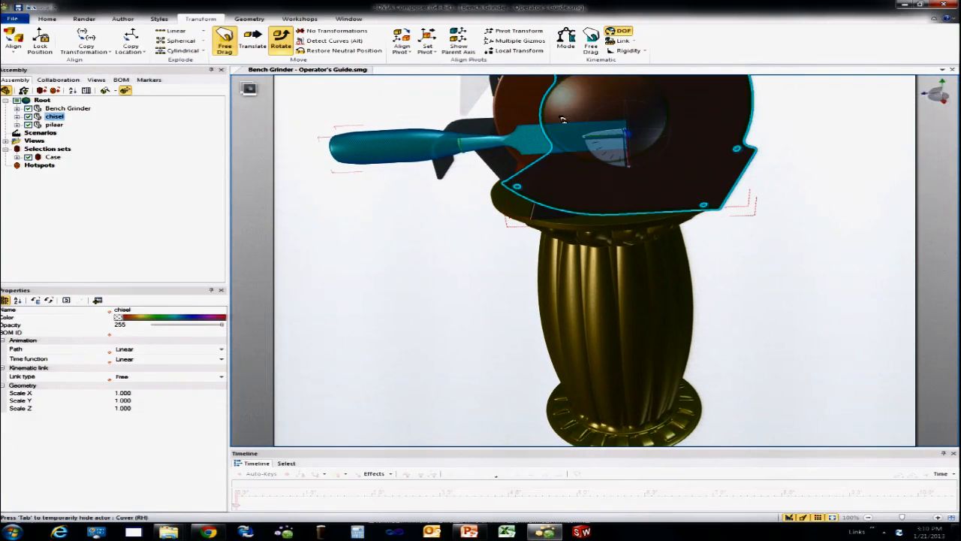
drag(520, 130, 368, 147)
Step: Split the viewport into three panes, one left and two horizontal right, and orient each pane to a different angle on the grinder
click(348, 19)
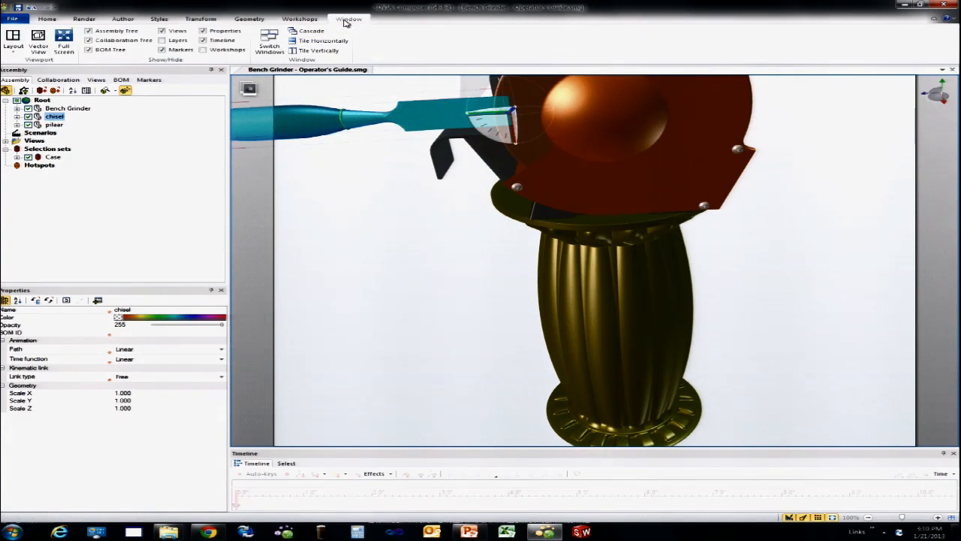
click(13, 41)
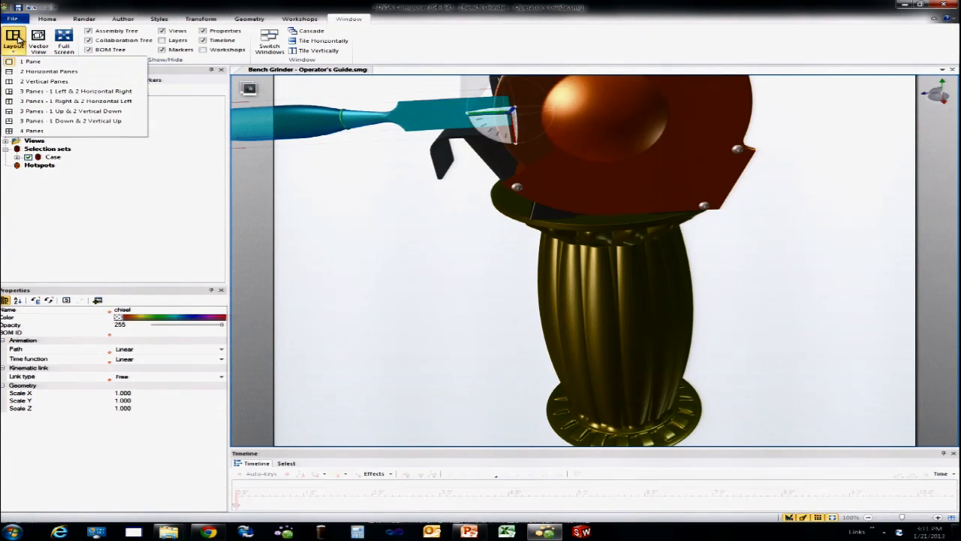
click(45, 91)
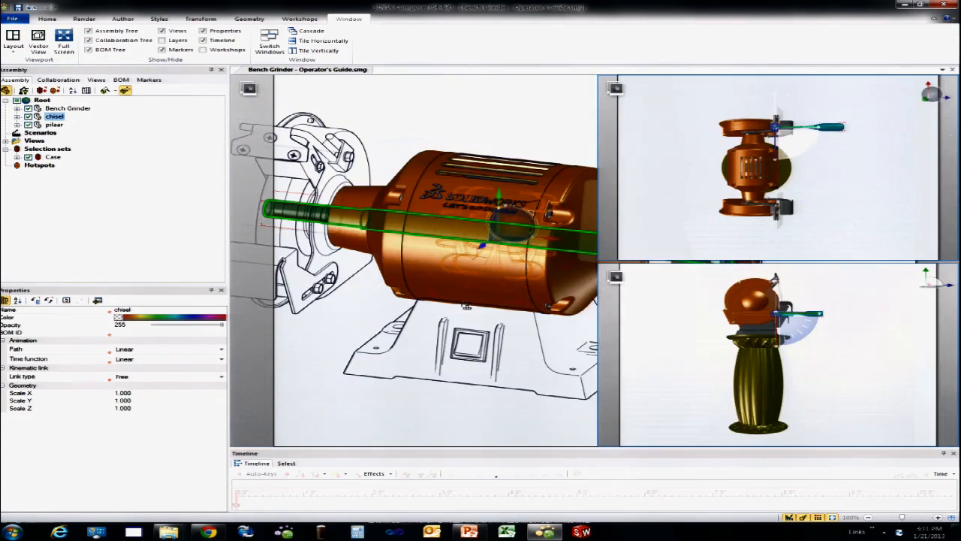
drag(699, 342, 605, 362)
right_drag(678, 159, 605, 103)
right_drag(533, 222, 581, 240)
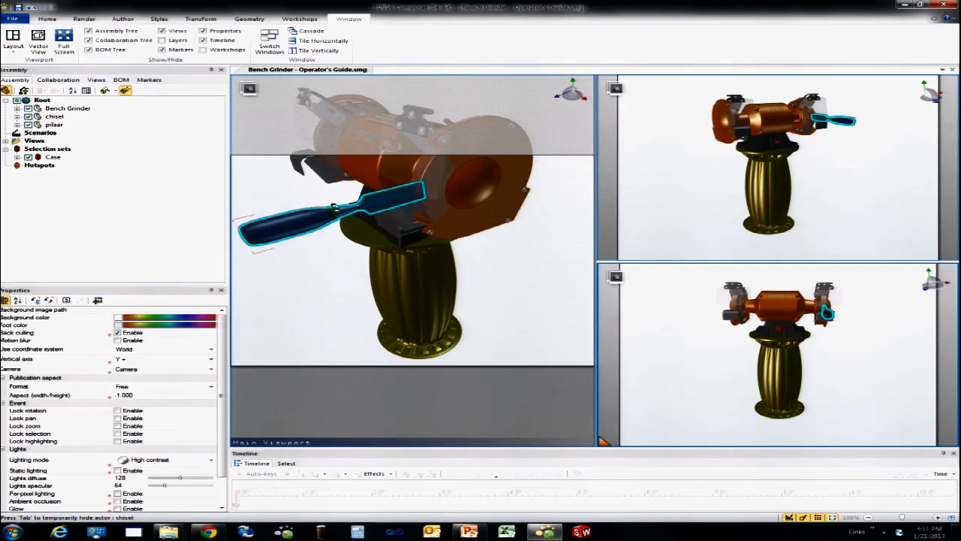
Step: Nudge the chisel onto the right-hand tool rest, and return to a one-pane layout framed on the grinder
click(339, 206)
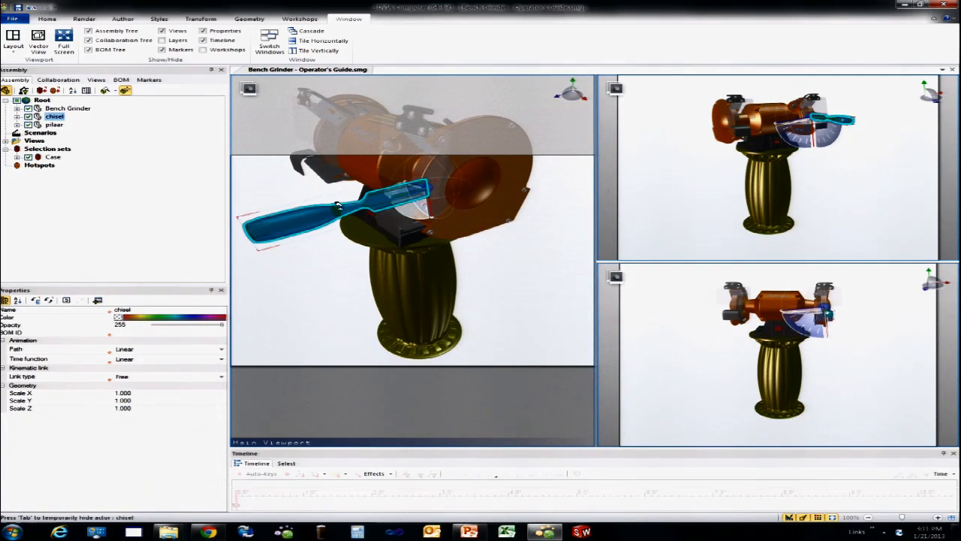
click(590, 199)
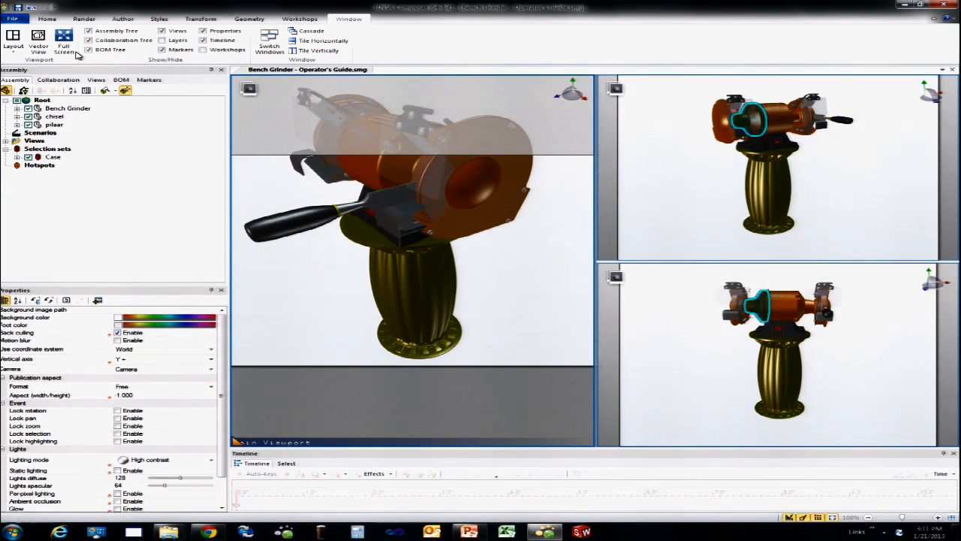
click(13, 41)
click(22, 62)
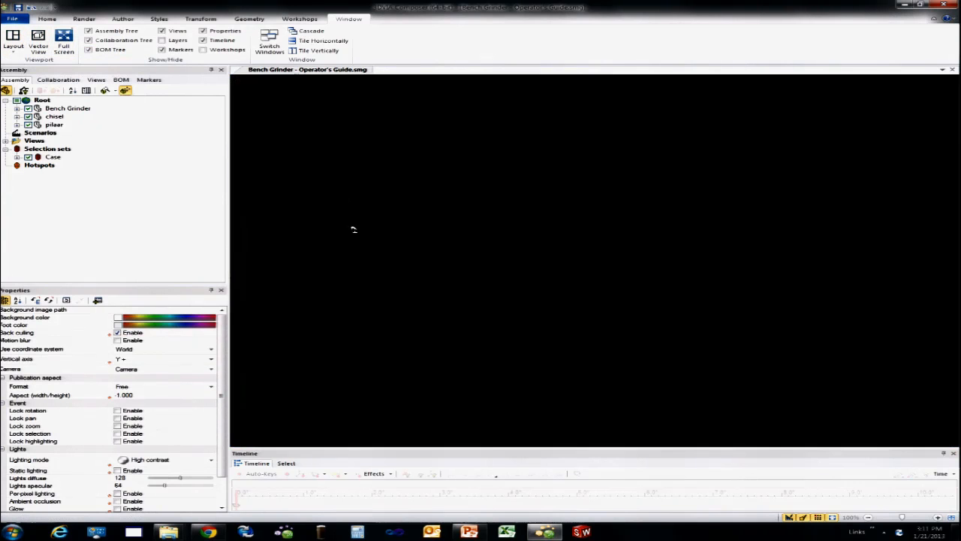
scroll(439, 217, up, 3)
drag(445, 211, 460, 216)
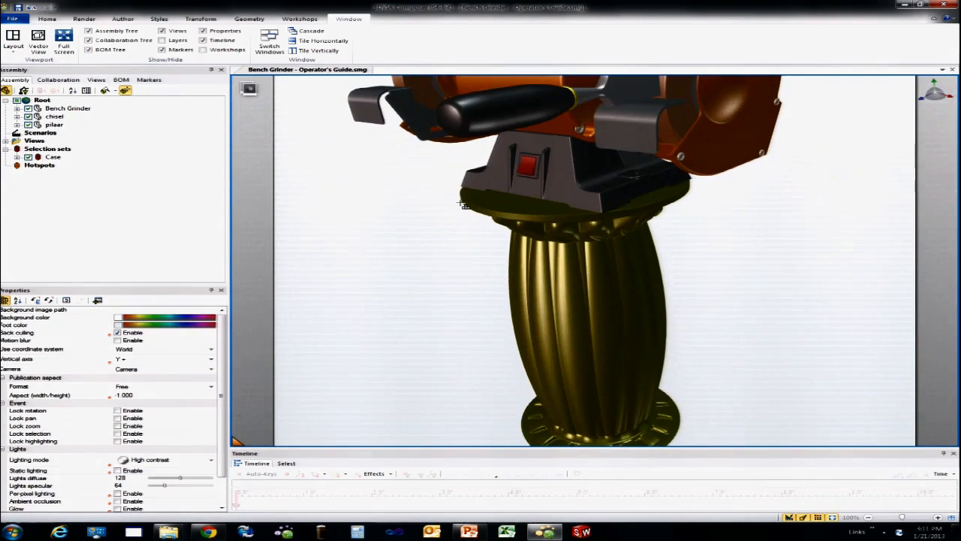
middle_drag(420, 174, 464, 298)
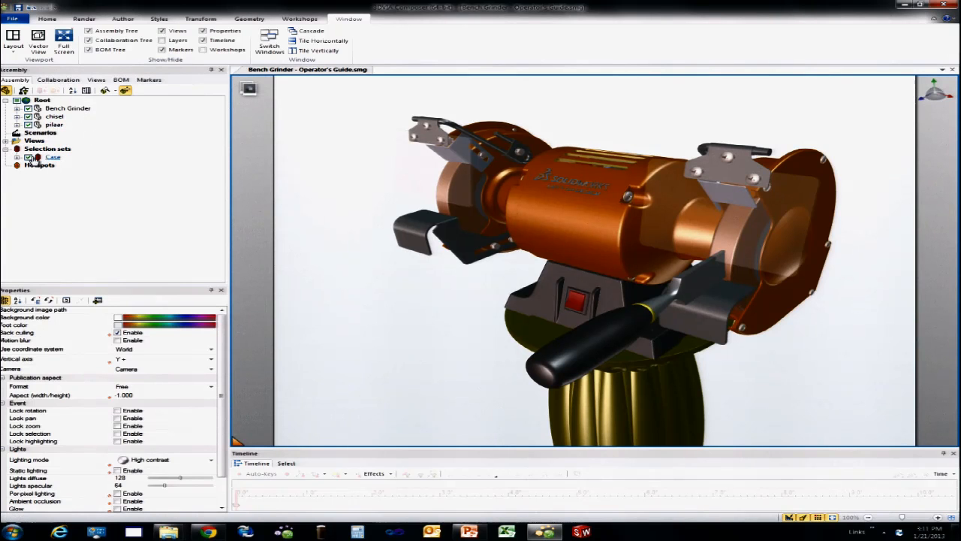
Step: Show Guard Assembly (RH), its Grinding Wheel and the chisel while ghosting all other parts
click(17, 108)
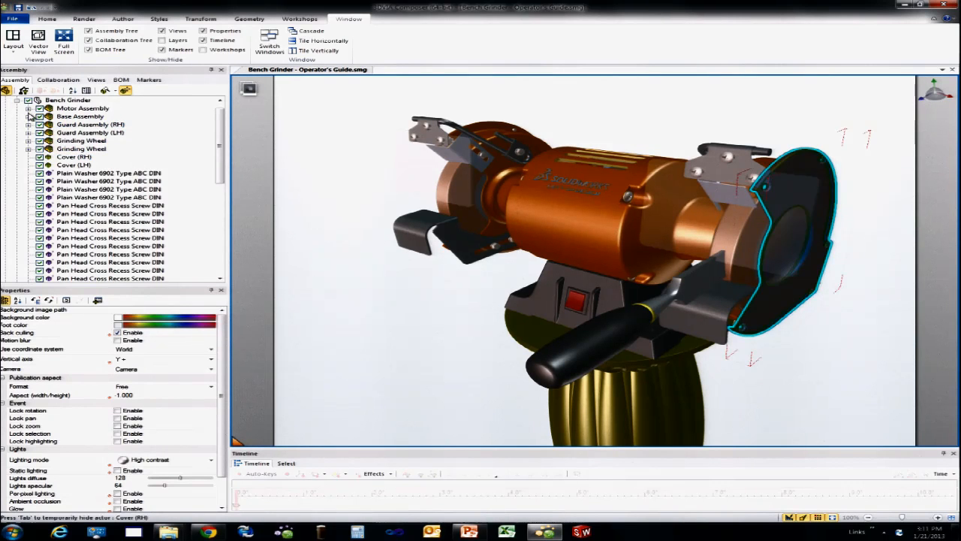
click(28, 109)
click(28, 109)
click(75, 125)
ctrl+click(51, 142)
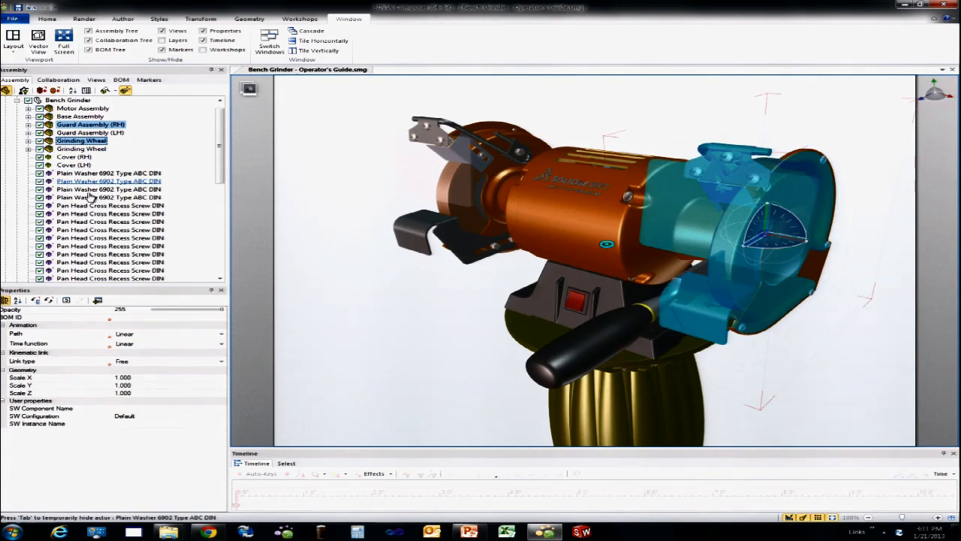
scroll(131, 205, down, 10)
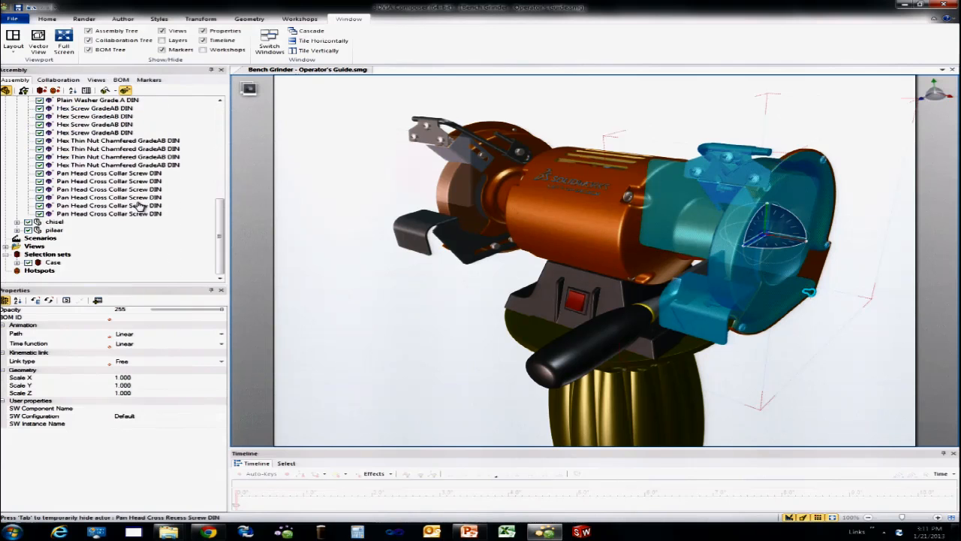
ctrl+click(53, 222)
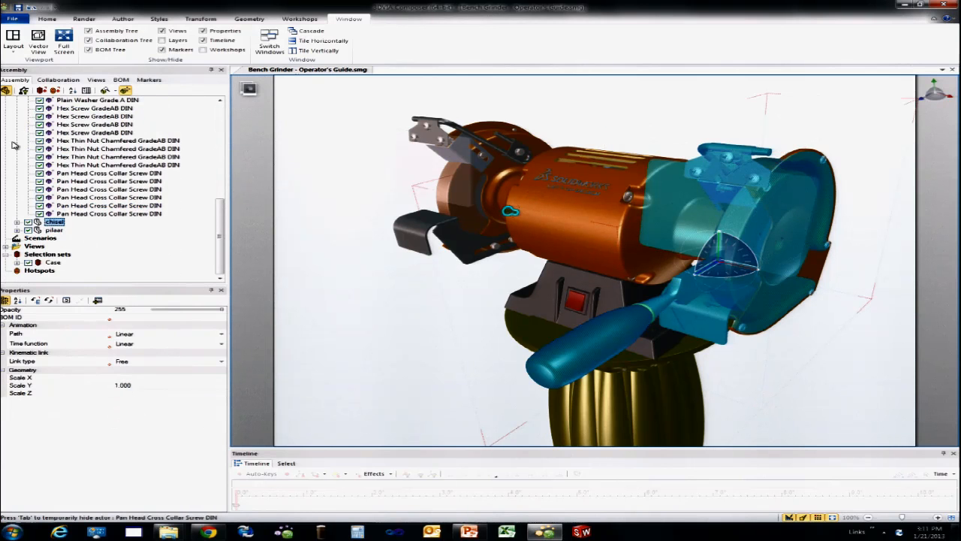
right_click(318, 163)
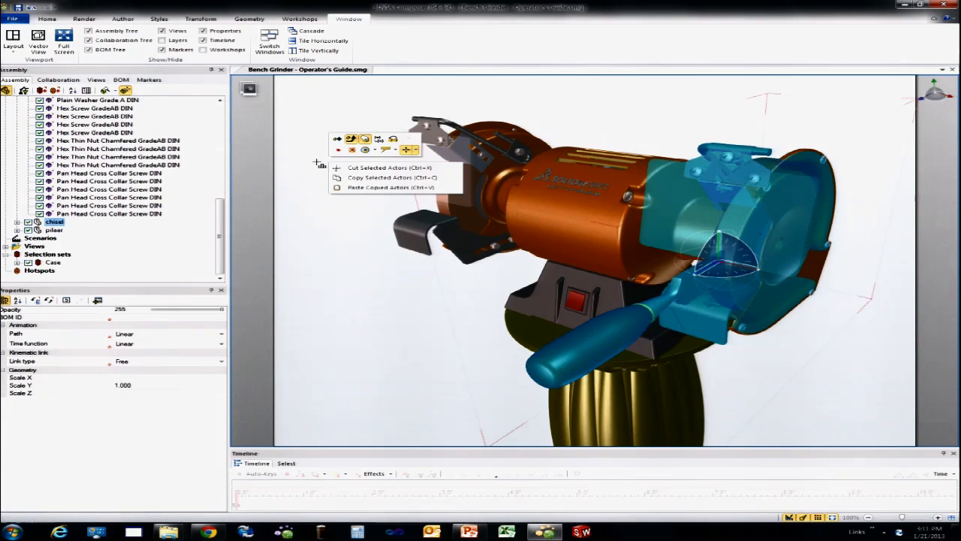
click(373, 152)
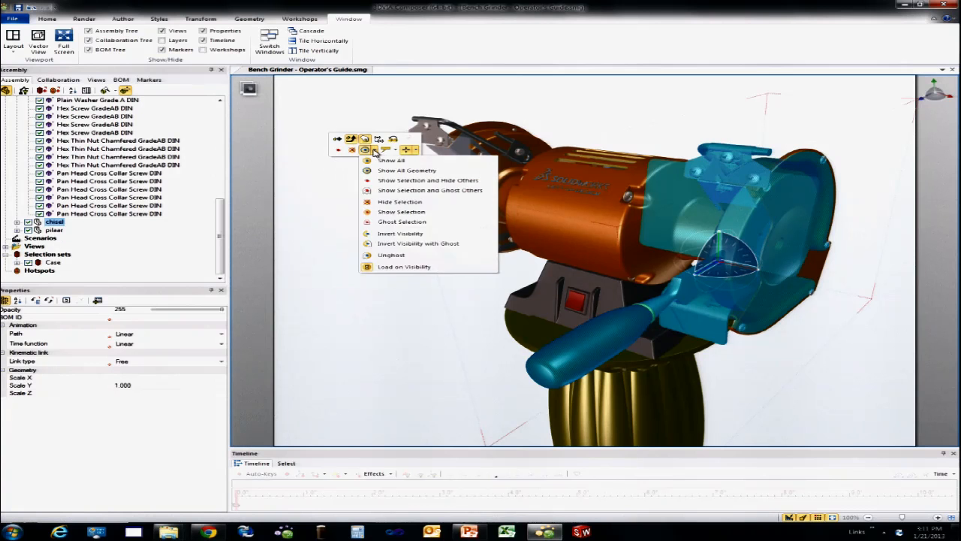
click(394, 192)
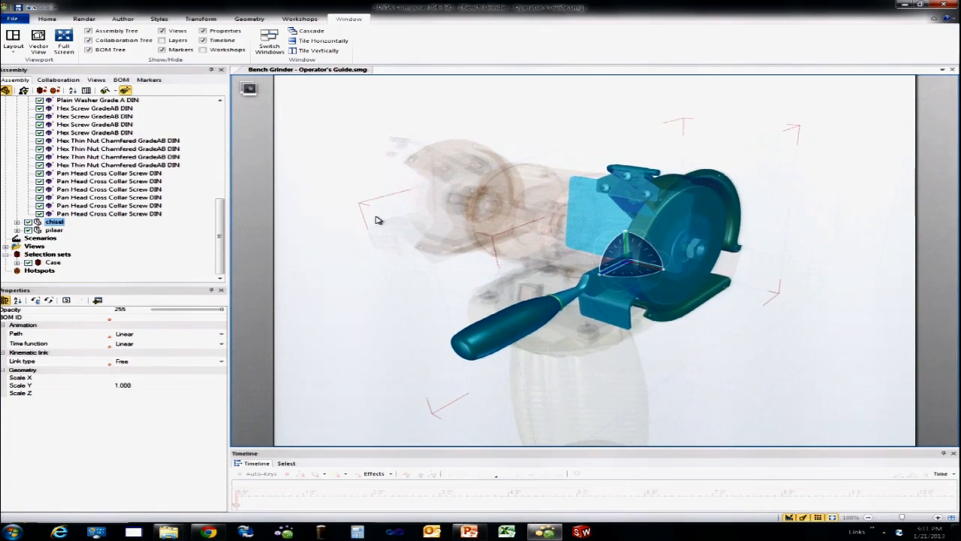
click(529, 115)
right_drag(464, 158, 467, 152)
scroll(570, 203, up, 2)
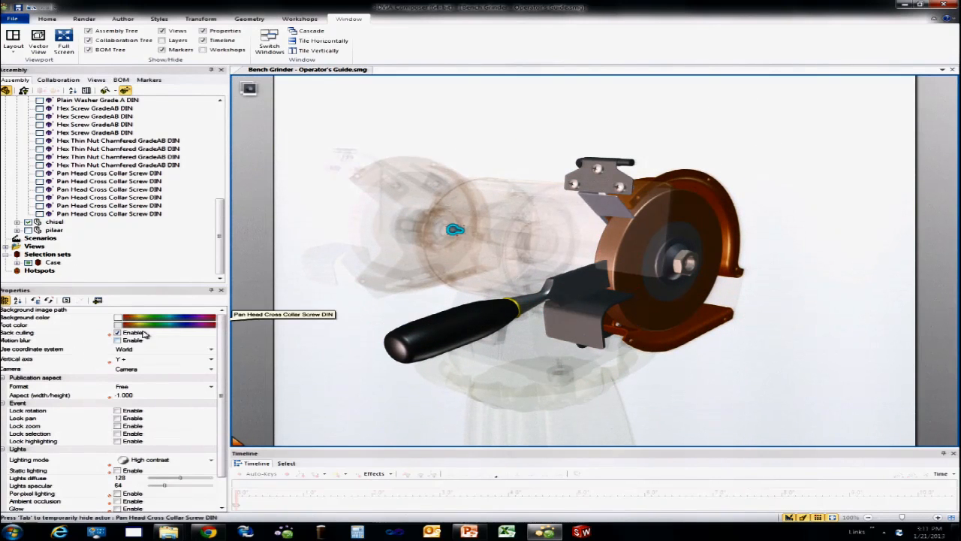
Step: Set the viewport's background color to black and its foot color to dark blue
click(122, 321)
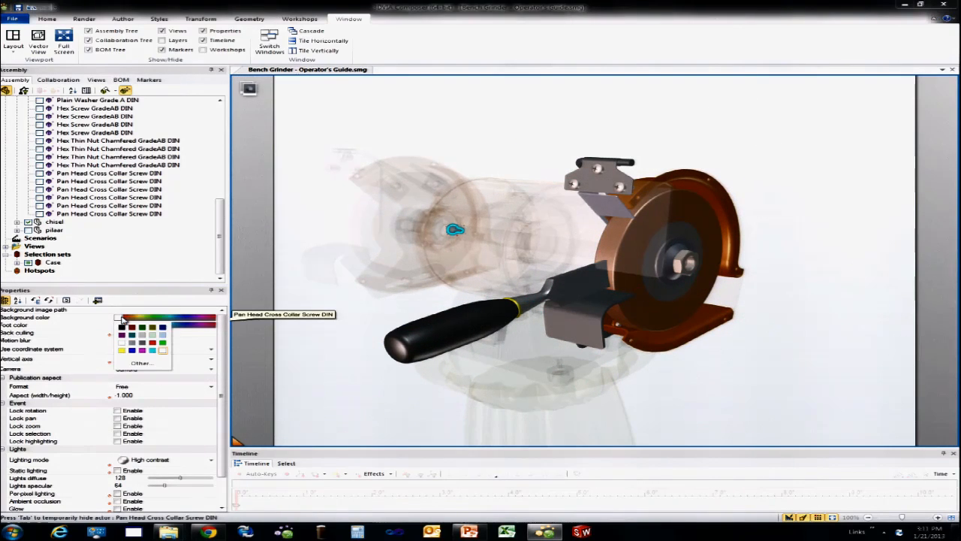
click(122, 328)
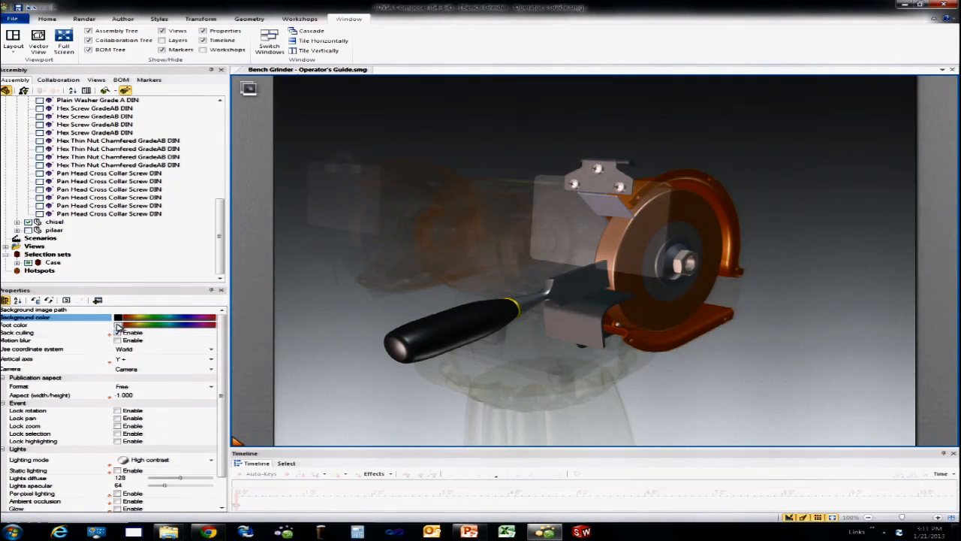
click(118, 325)
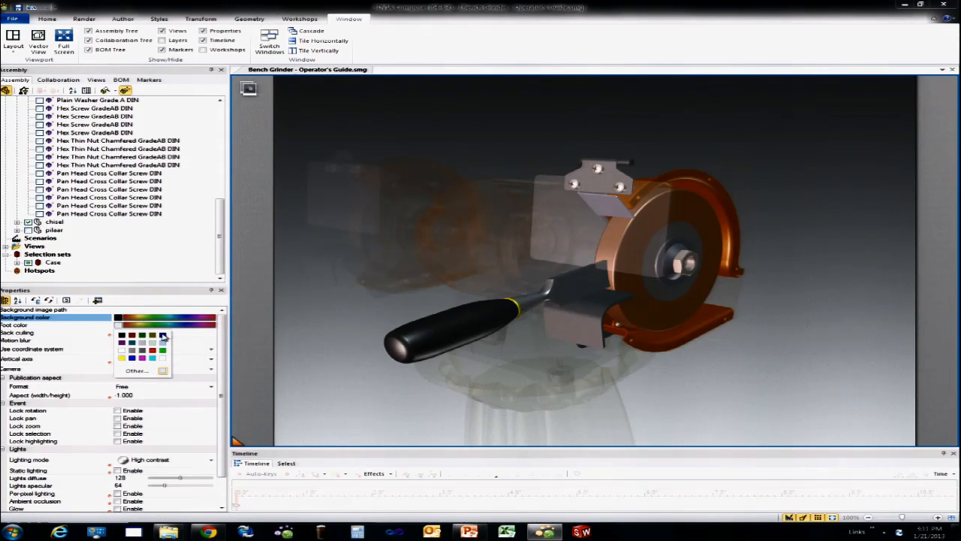
click(163, 336)
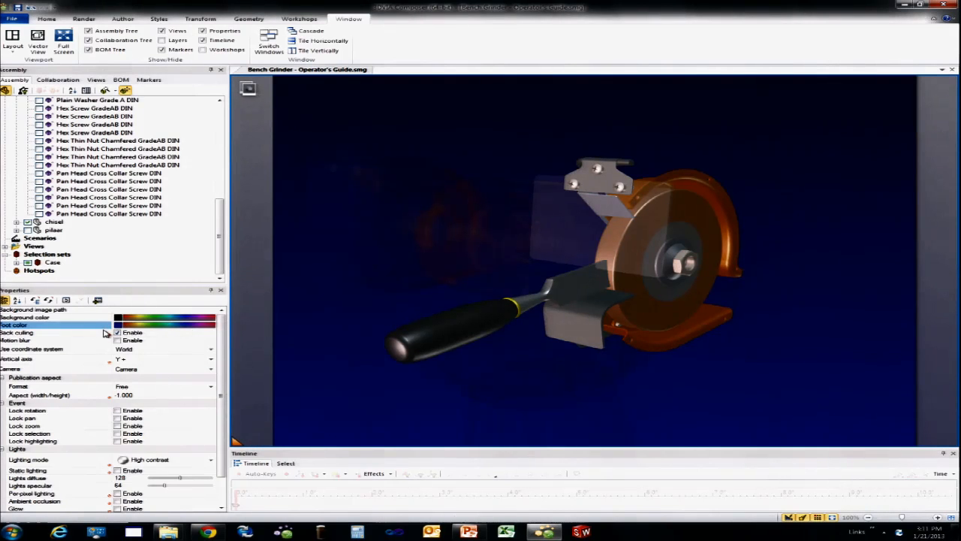
Step: Set the viewport's foot color to white, keeping the black background color above it
click(118, 325)
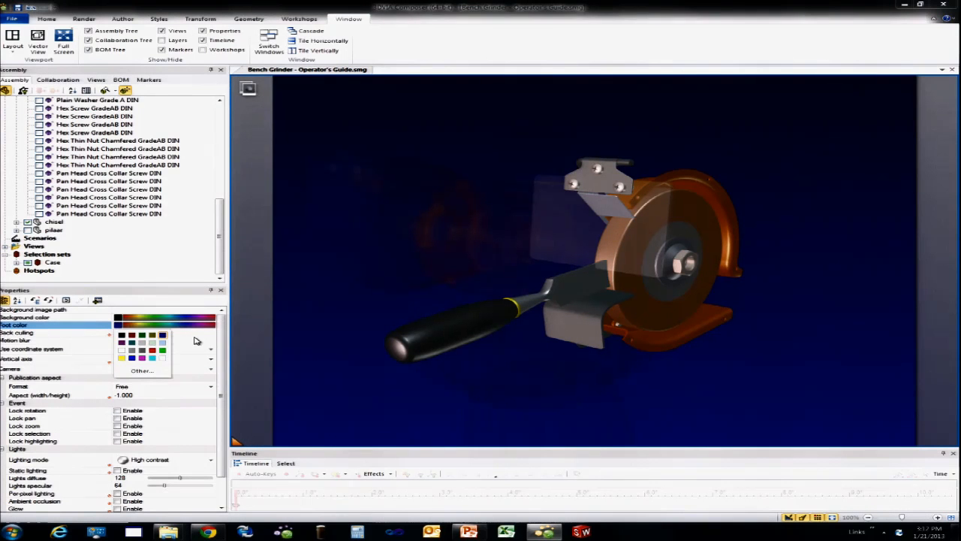
click(151, 342)
right_drag(300, 310, 299, 316)
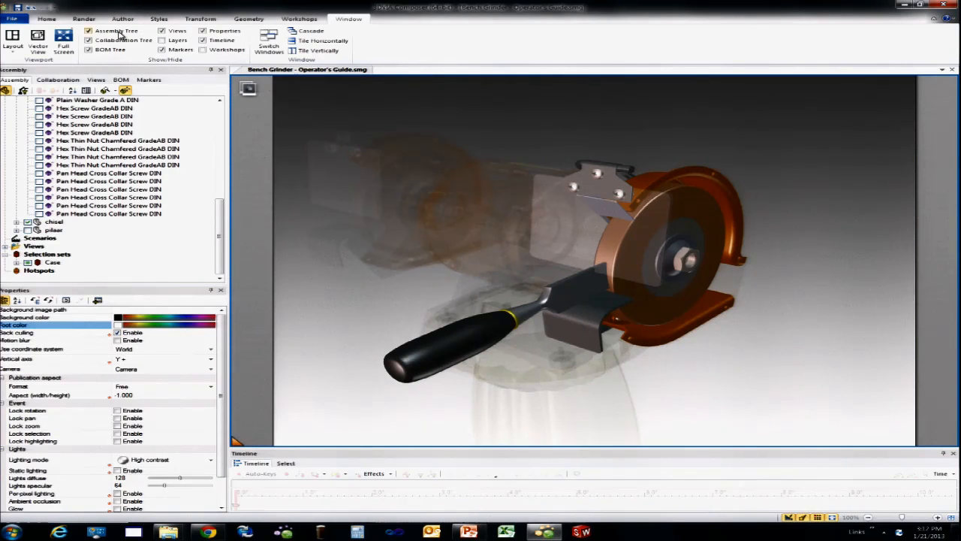
Step: Enable the Glow lighting effect and set its intensity to 1.00
click(83, 18)
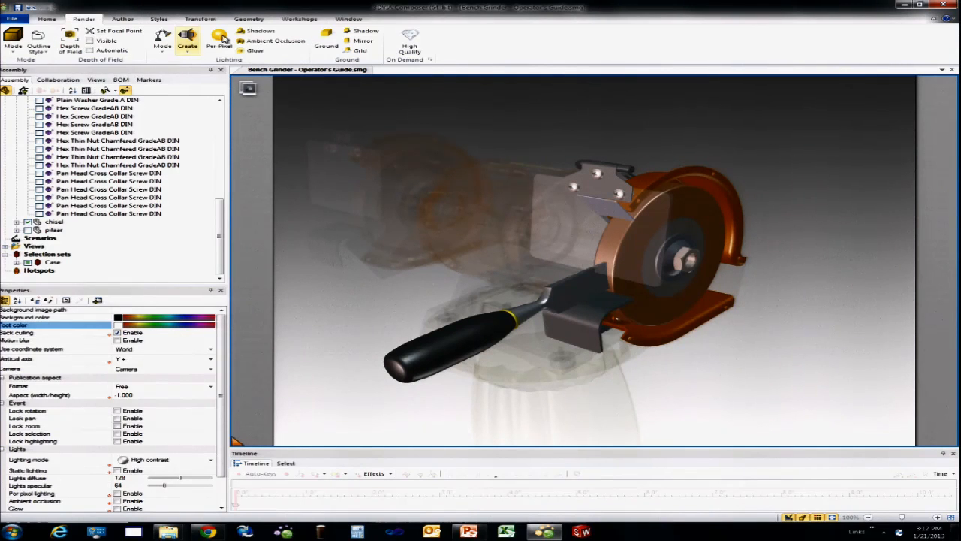
click(253, 50)
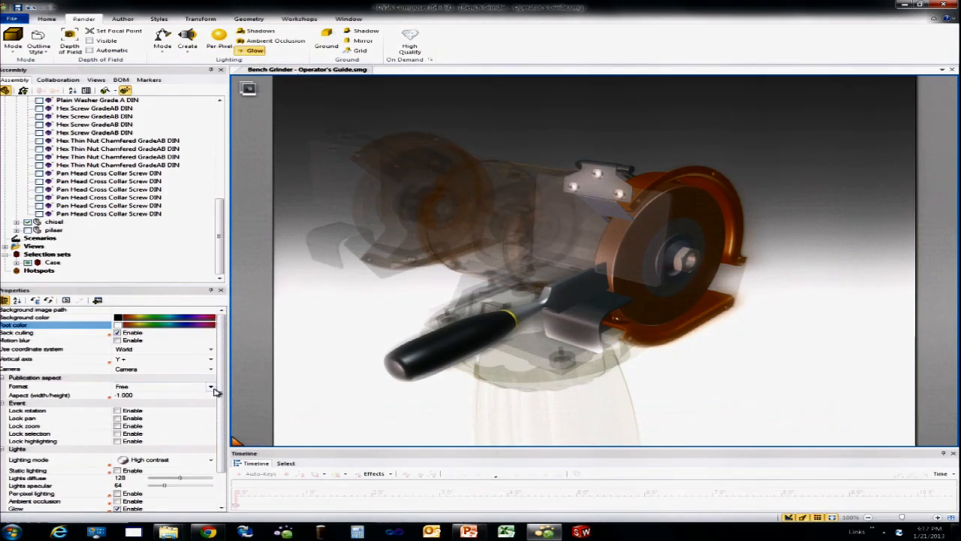
drag(218, 388, 215, 456)
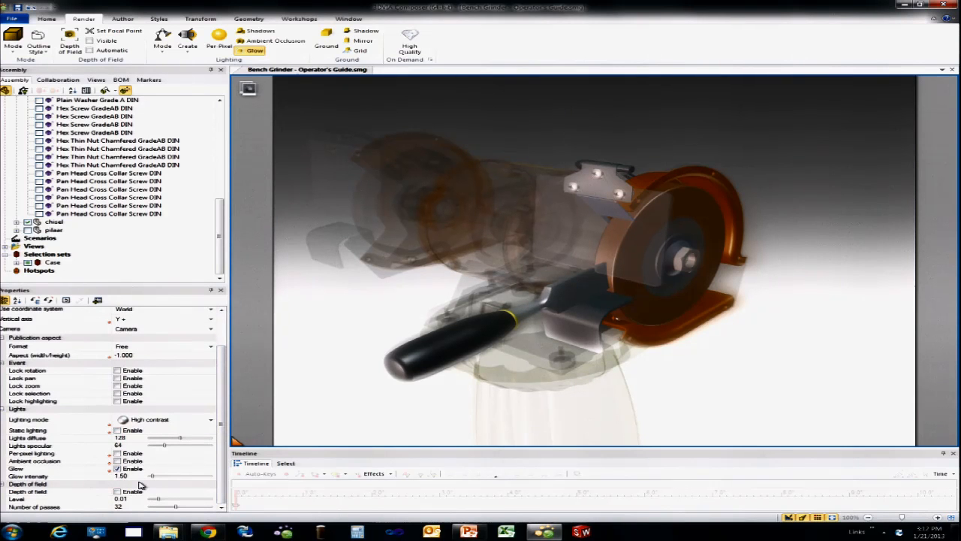
drag(154, 479, 145, 479)
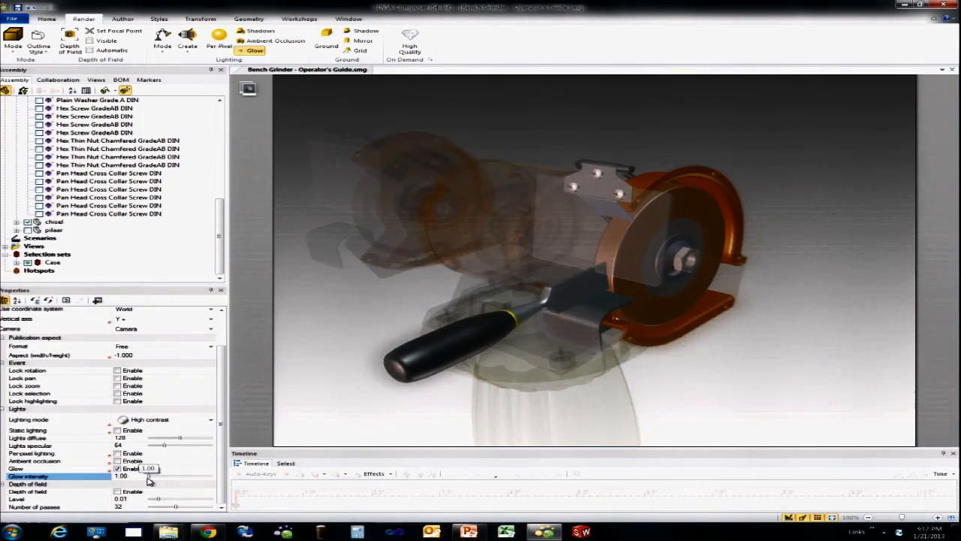
Step: Orbit slightly around the ghosted grinder and save the scene as a new view after View 8
right_drag(265, 330, 292, 304)
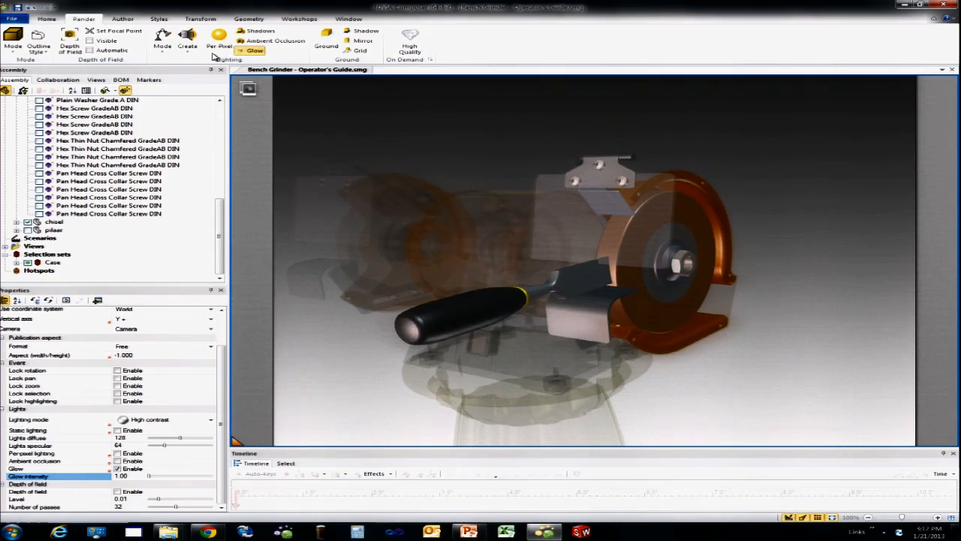
click(96, 80)
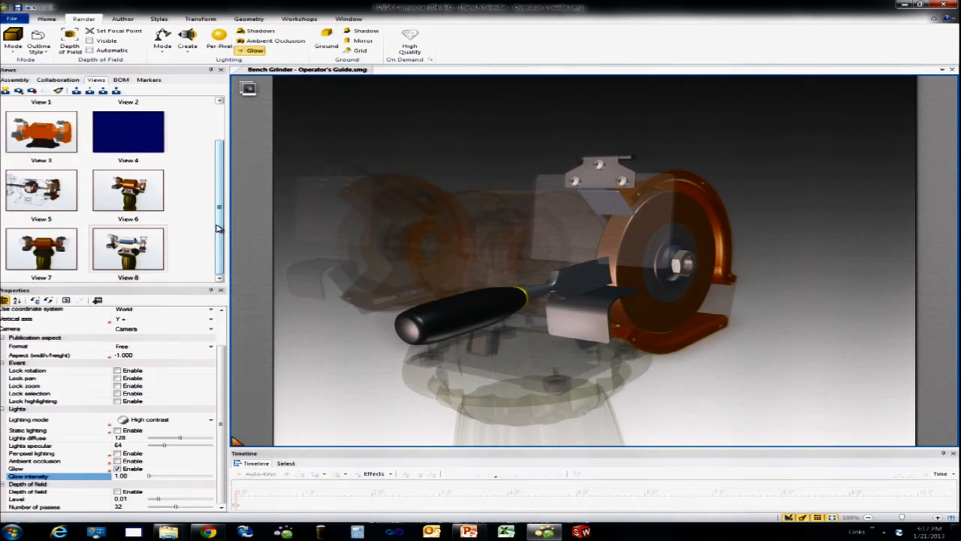
click(147, 244)
click(6, 91)
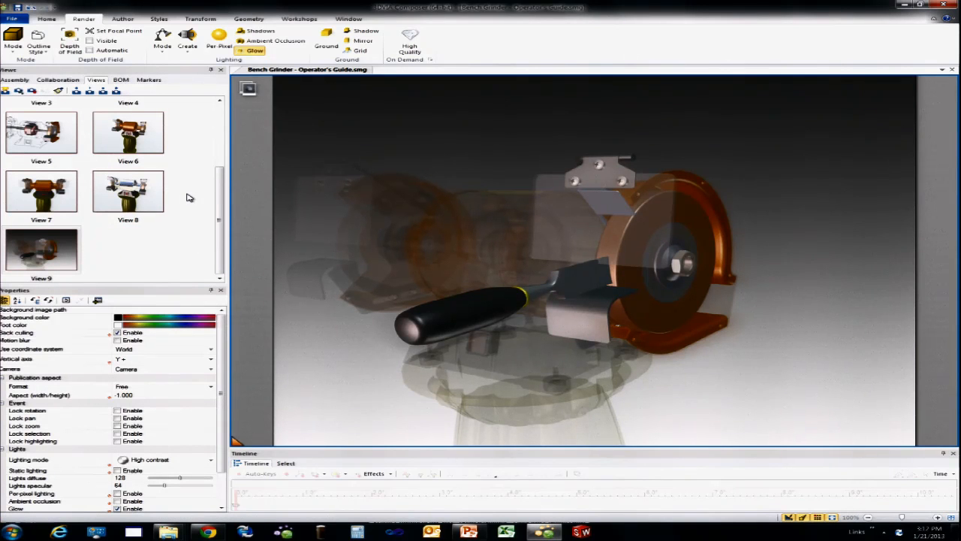
Step: Insert the SolidWorks_Composer with drop shadow.tga logo from the Image Library, enlarge it to about 167 wide, and place it at the page's upper-left corner
click(299, 19)
click(151, 39)
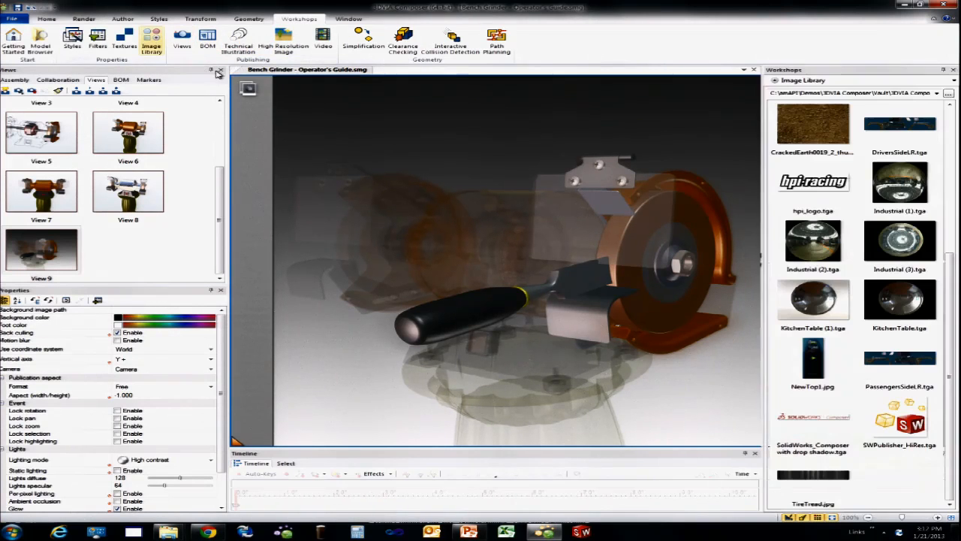
mouse_move(952, 286)
mouse_down()
mouse_move(949, 165)
mouse_move(943, 288)
mouse_up()
drag(822, 424, 396, 189)
drag(341, 140, 565, 191)
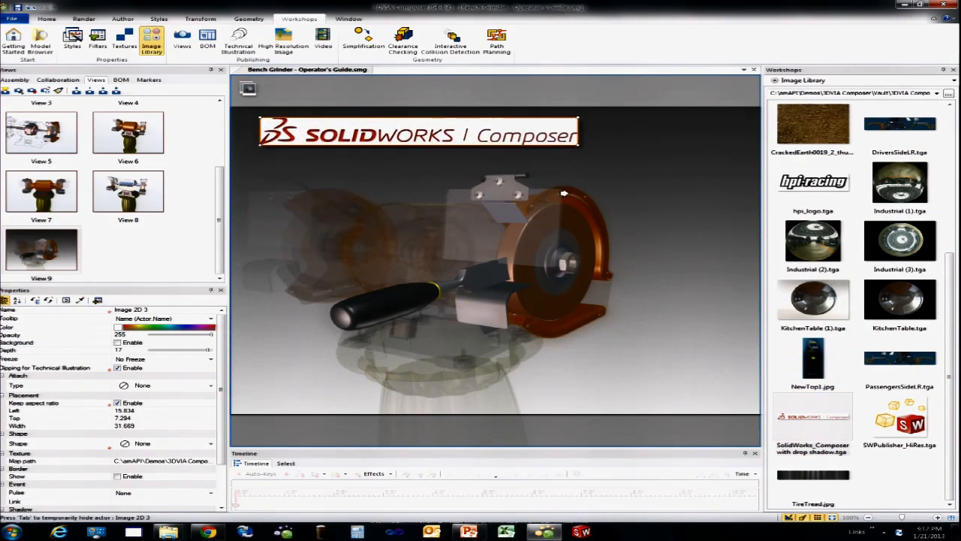
drag(526, 126, 505, 125)
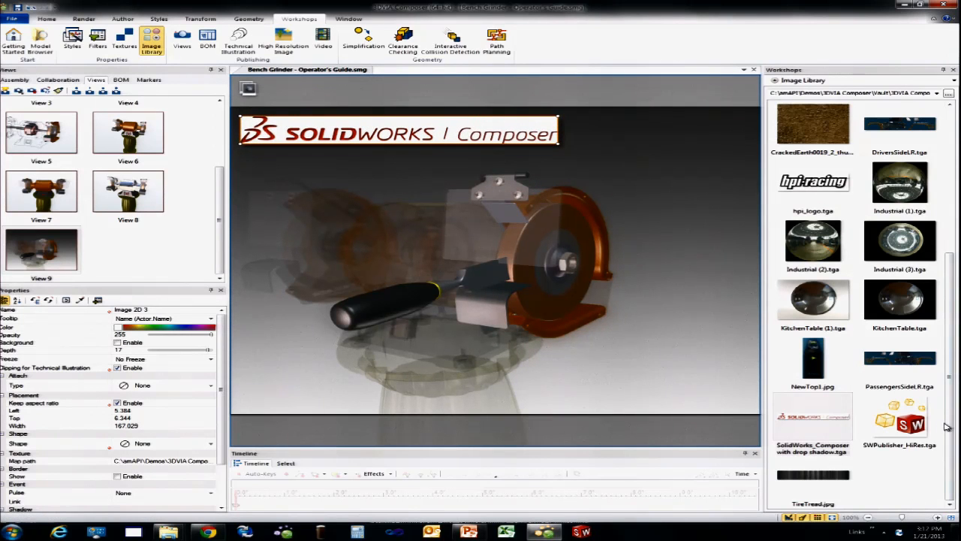
Step: Place SWPublisher_HiRes.tga from the Image Library at the page's lower-right corner and update View 9
drag(911, 425, 654, 346)
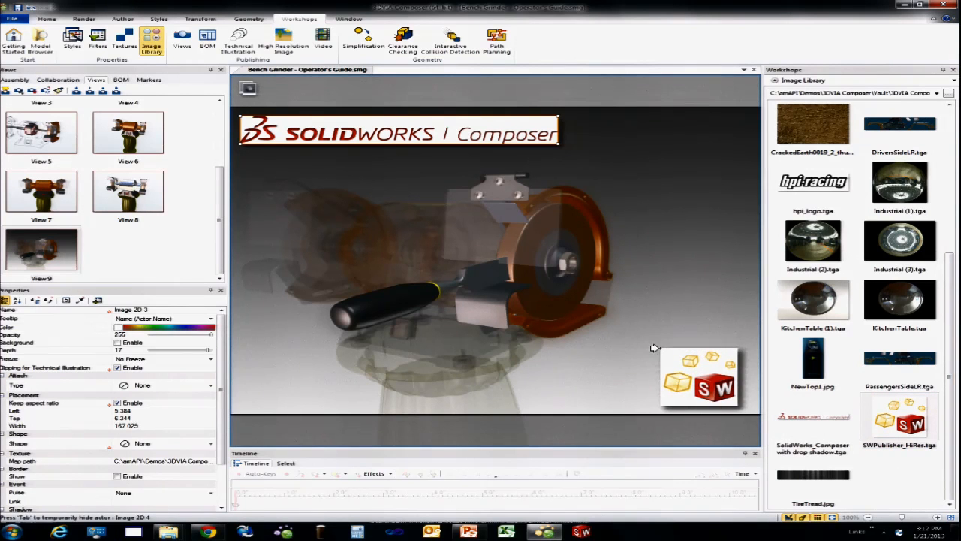
click(709, 300)
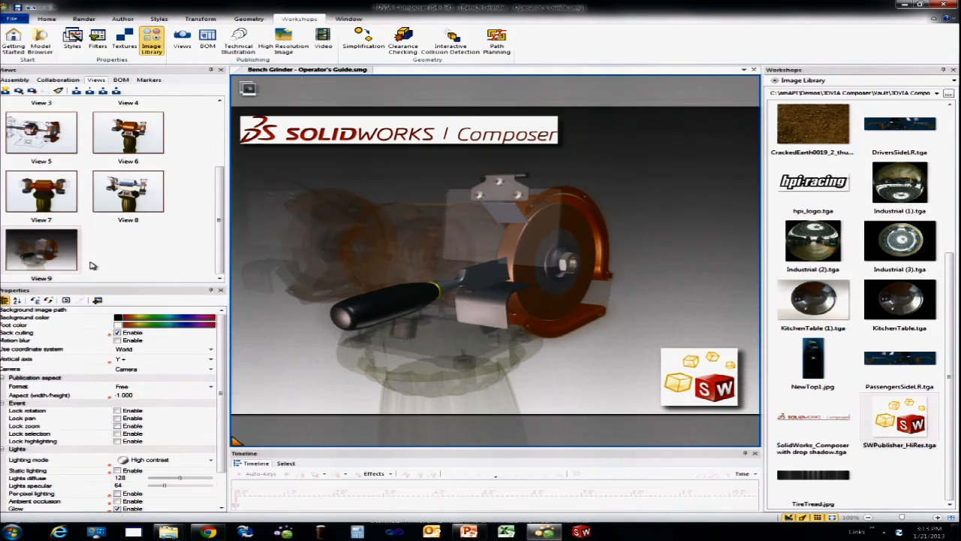
right_click(19, 254)
click(87, 276)
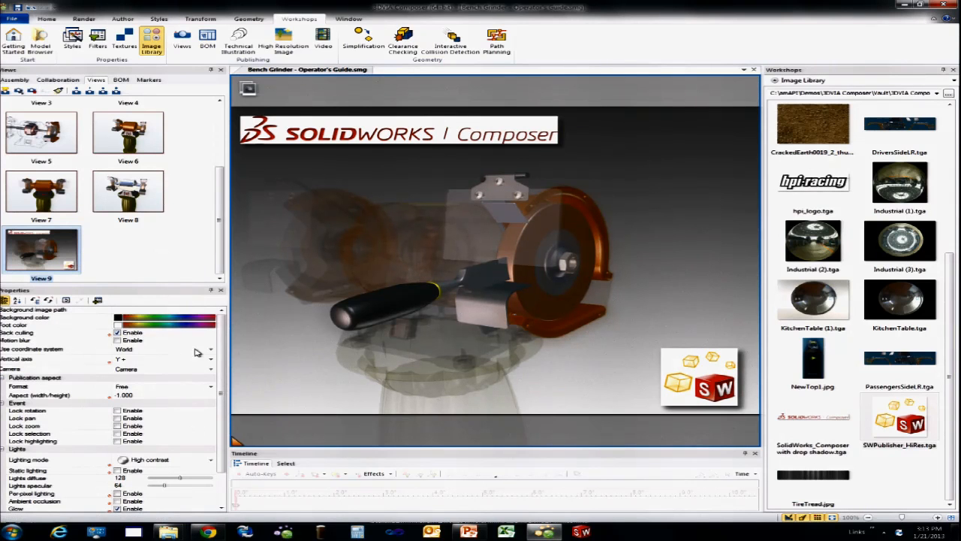
Step: Update all views with only the SOLIDWORKS Composer logo as the selected actor
click(372, 132)
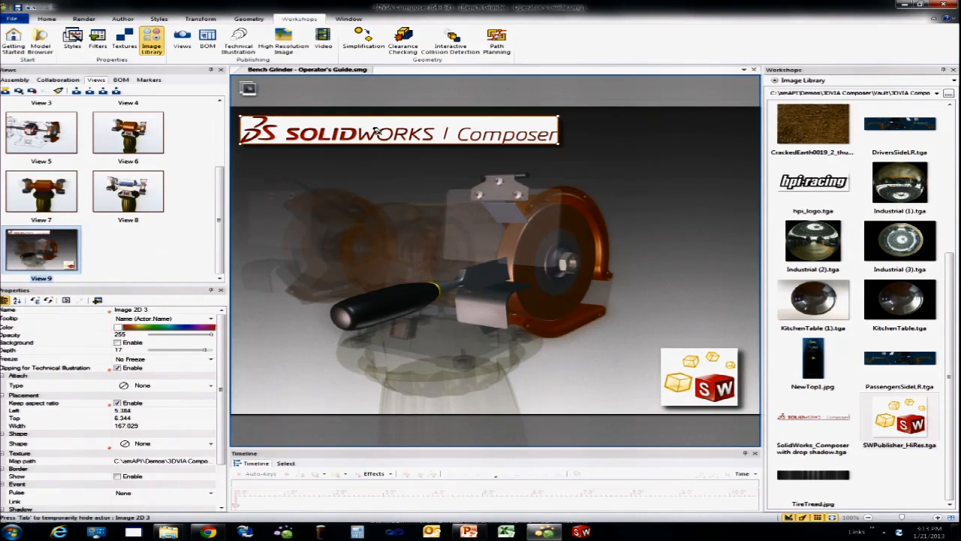
scroll(88, 160, up, 3)
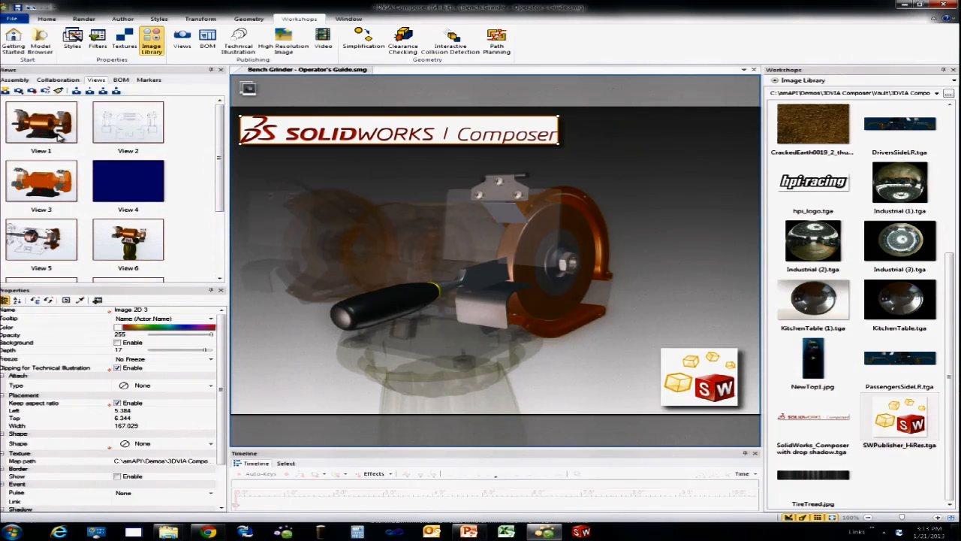
key(ctrl+a)
right_click(152, 147)
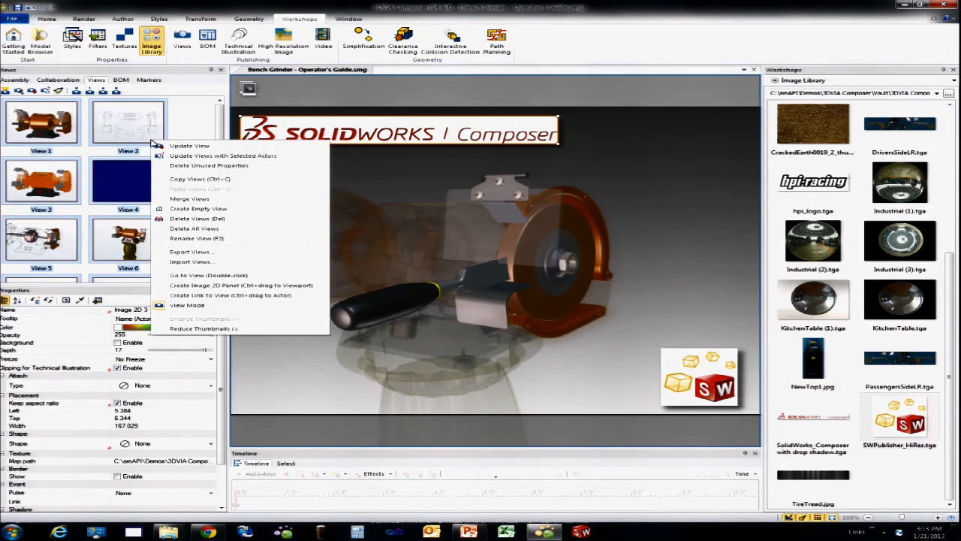
click(177, 156)
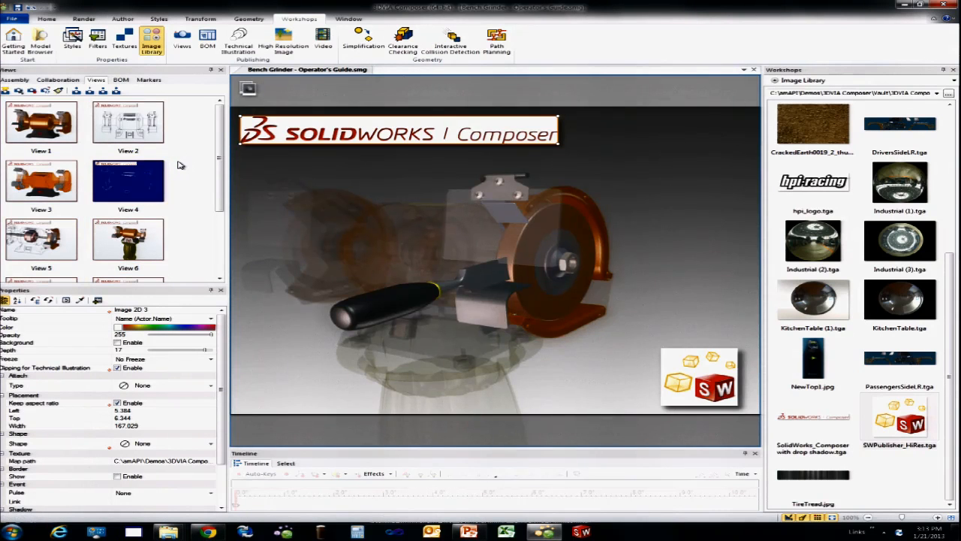
click(186, 154)
Step: Go through Views 1, 3, 4 and 6 without saving a new view to check the logo's placement
click(36, 117)
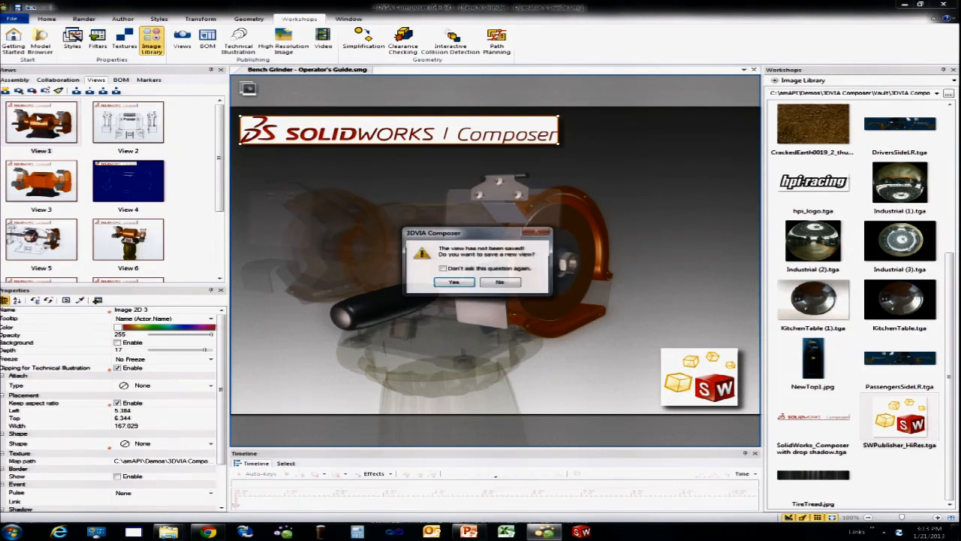
click(503, 283)
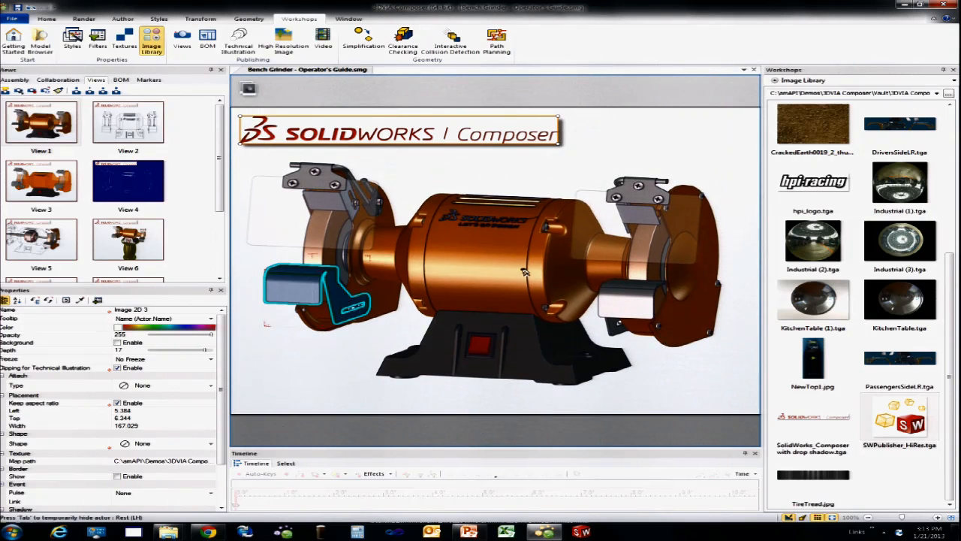
click(740, 163)
click(63, 202)
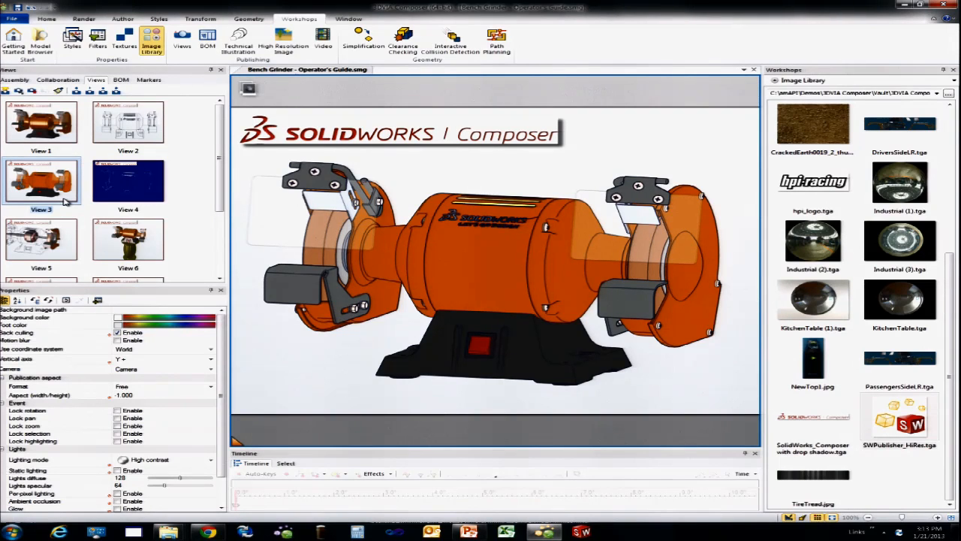
click(102, 202)
click(104, 258)
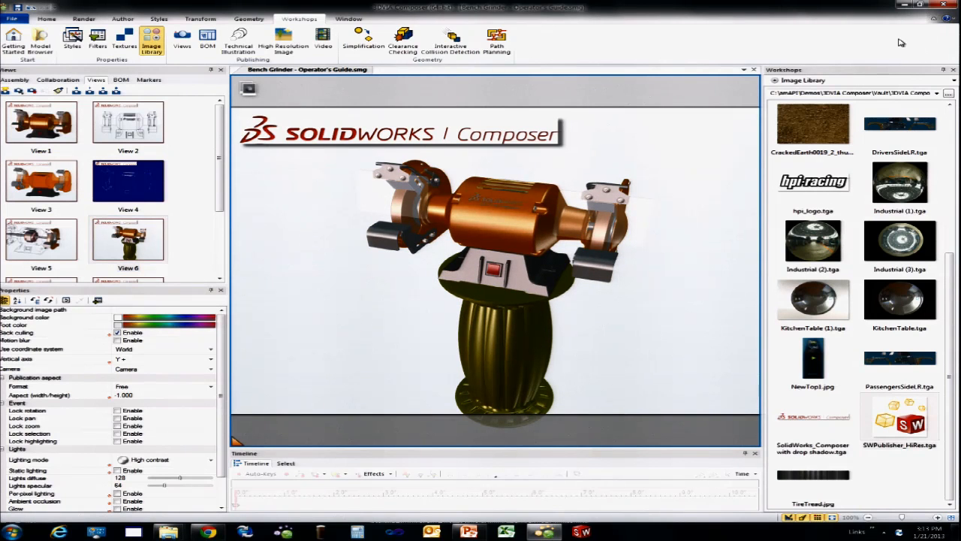
key(alt+Tab)
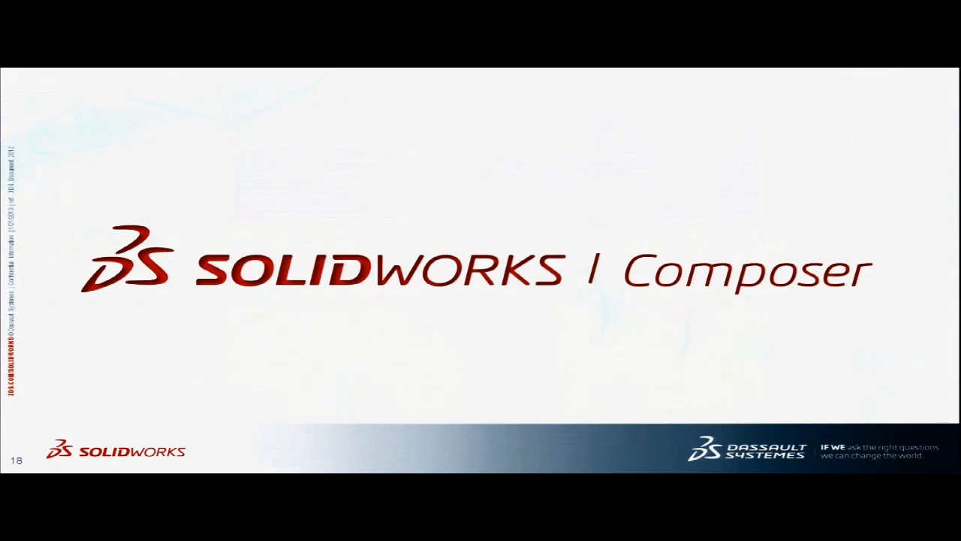
key(Left)
key(Left)
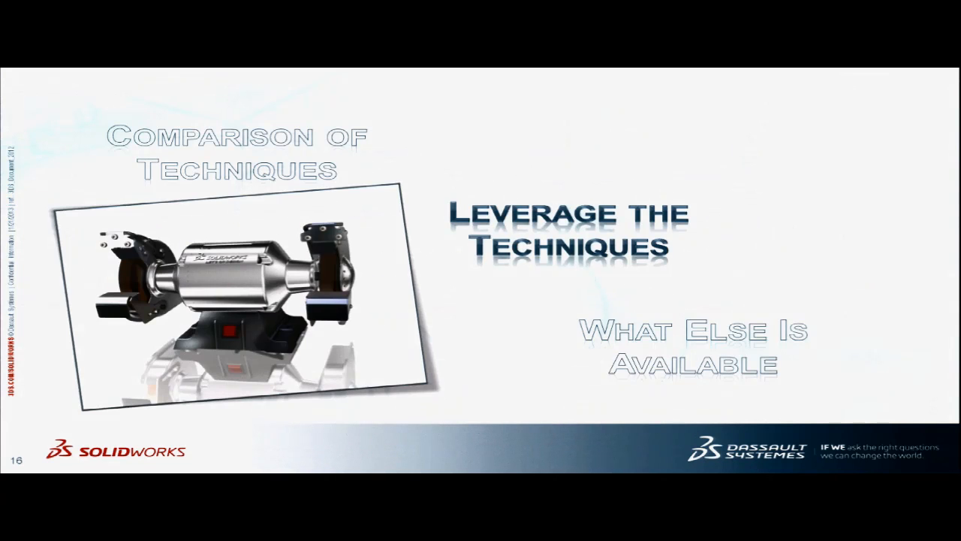
key(Right)
key(Right)
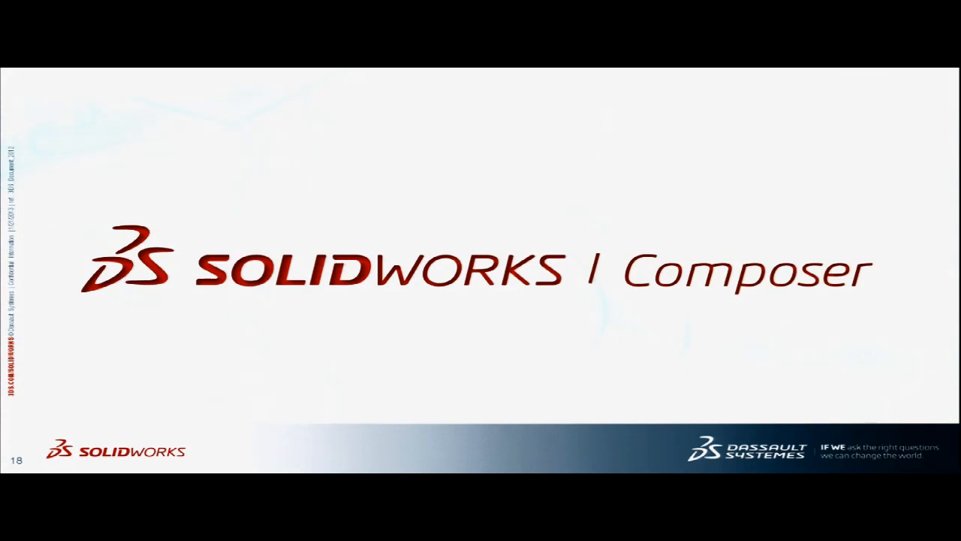
key(Right)
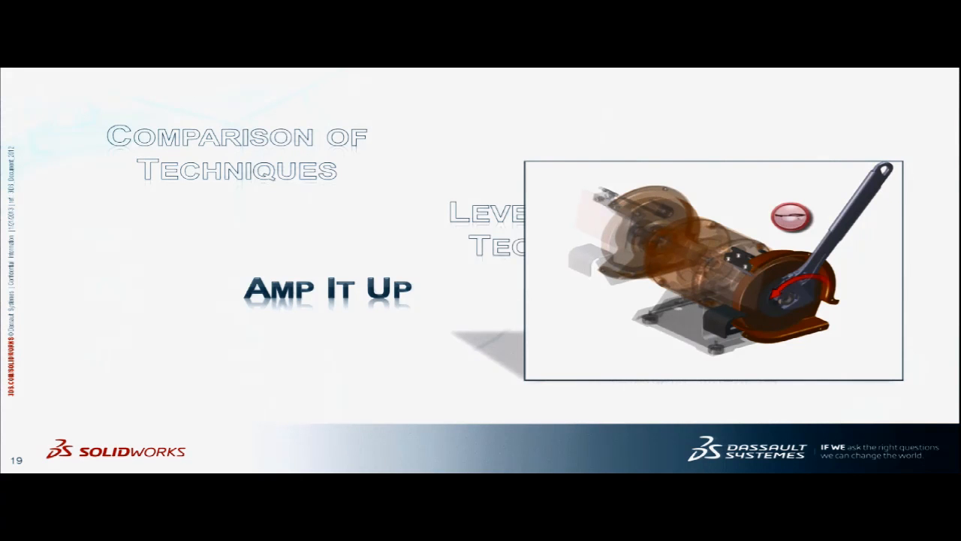
key(Right)
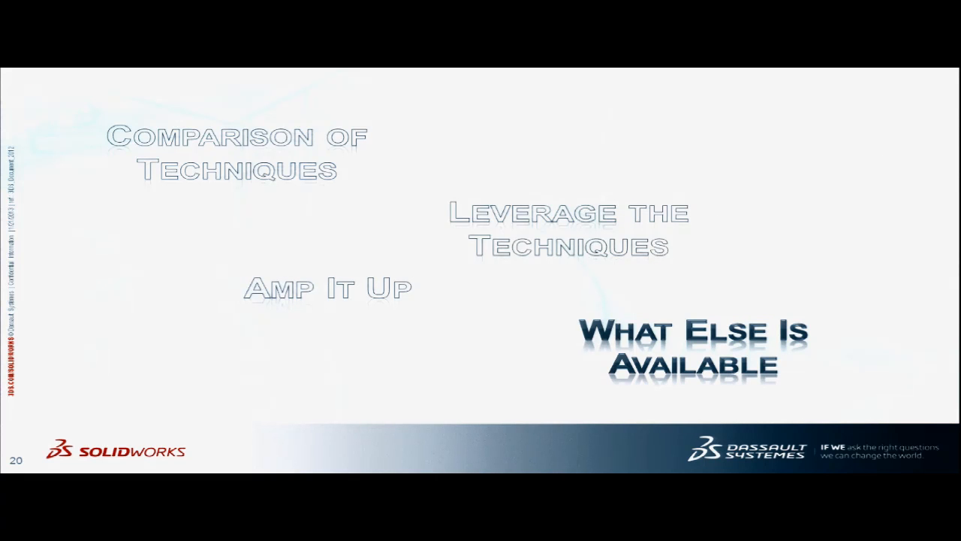
key(Right)
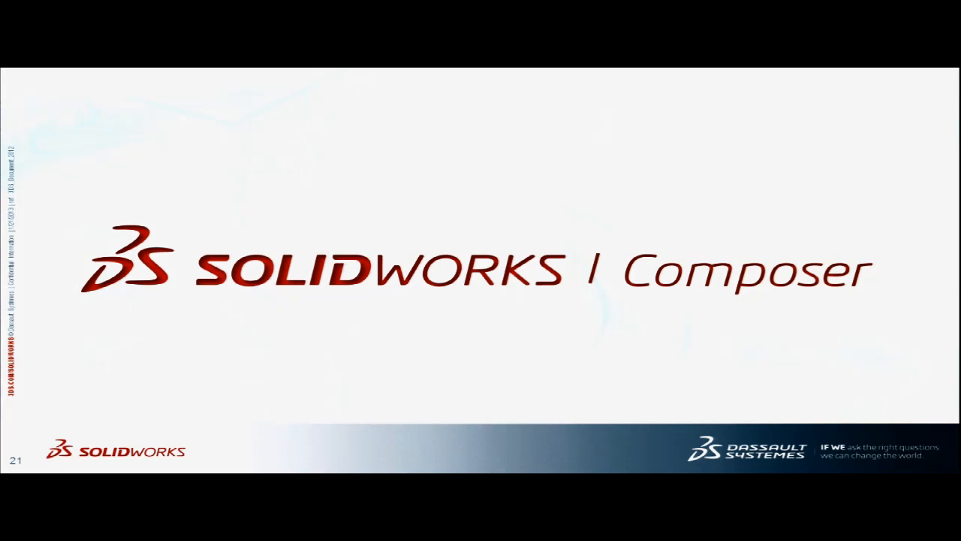
key(Right)
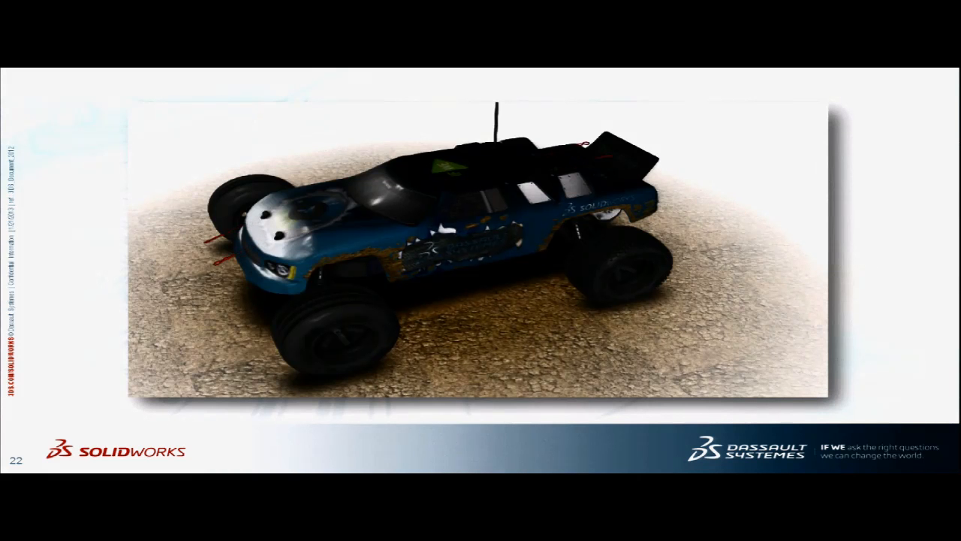